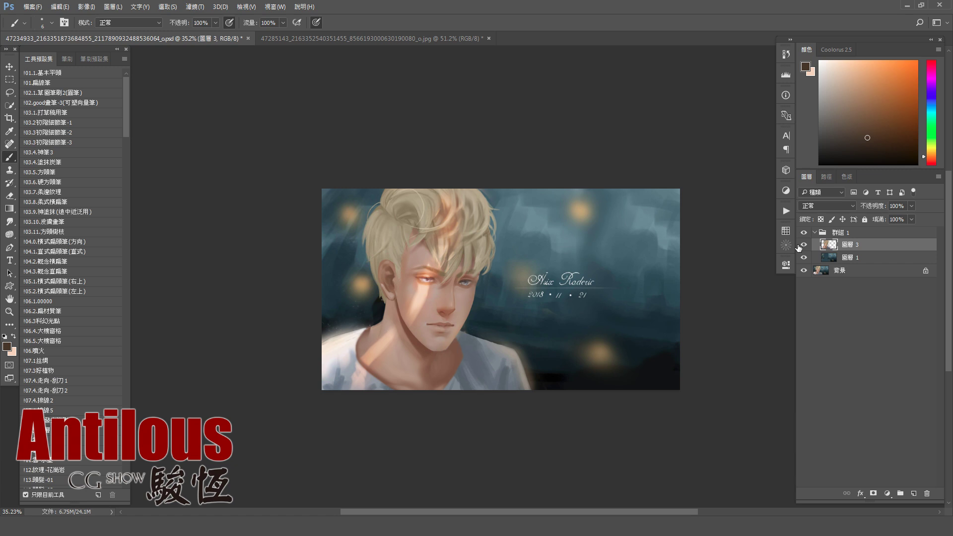
Save the portrait PSD, close both documents without saving the jpg, and open the crowned girl illustration
key(ctrl+s)
key(ctrl+w)
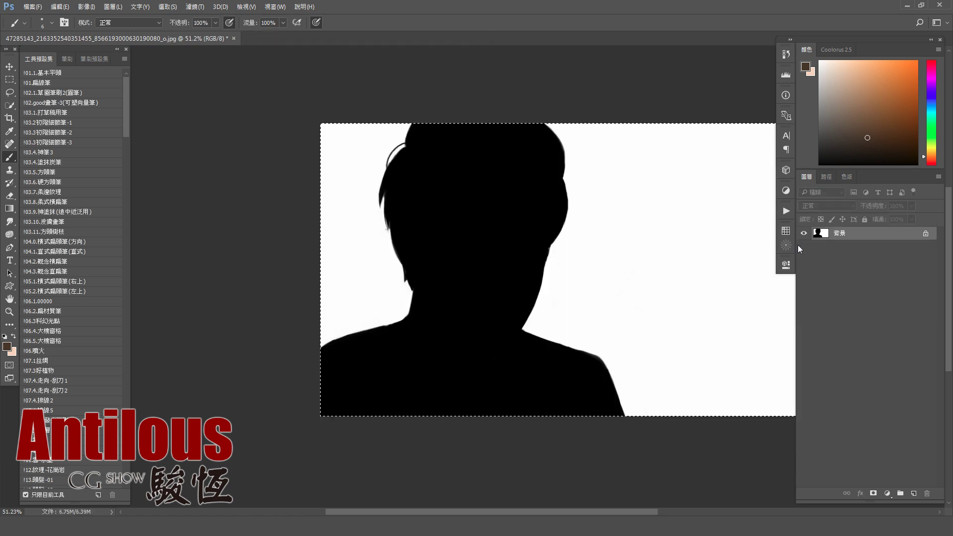
key(ctrl+w)
click(499, 206)
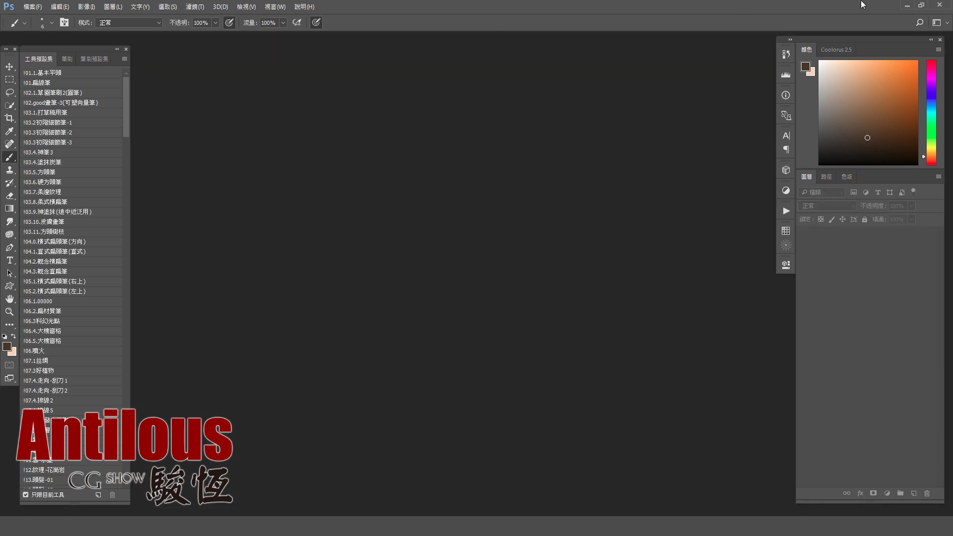
click(907, 6)
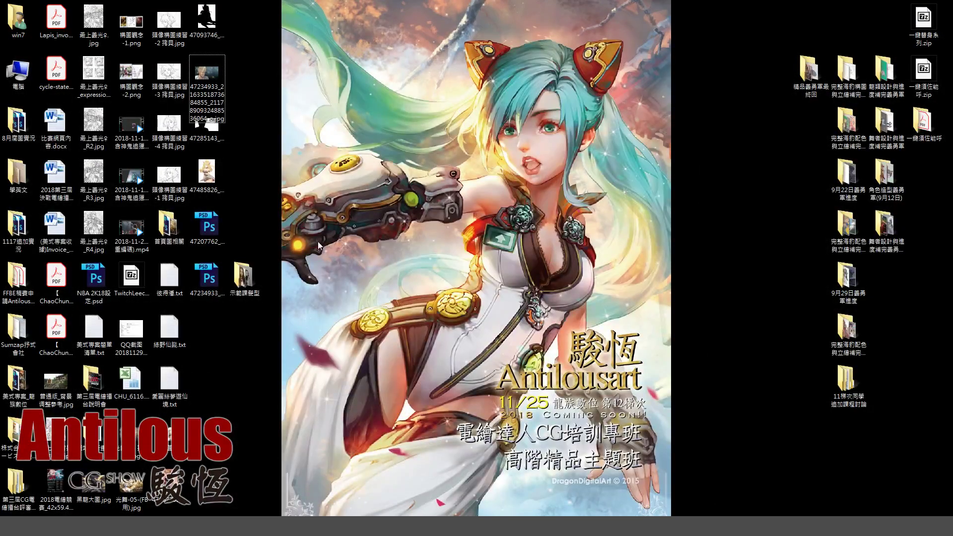
drag(223, 162, 231, 470)
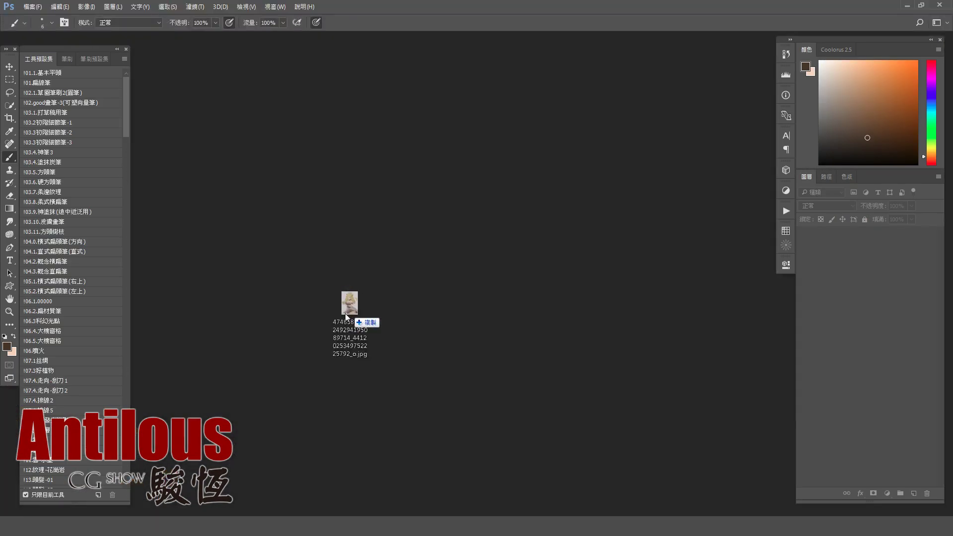
drag(232, 477, 392, 281)
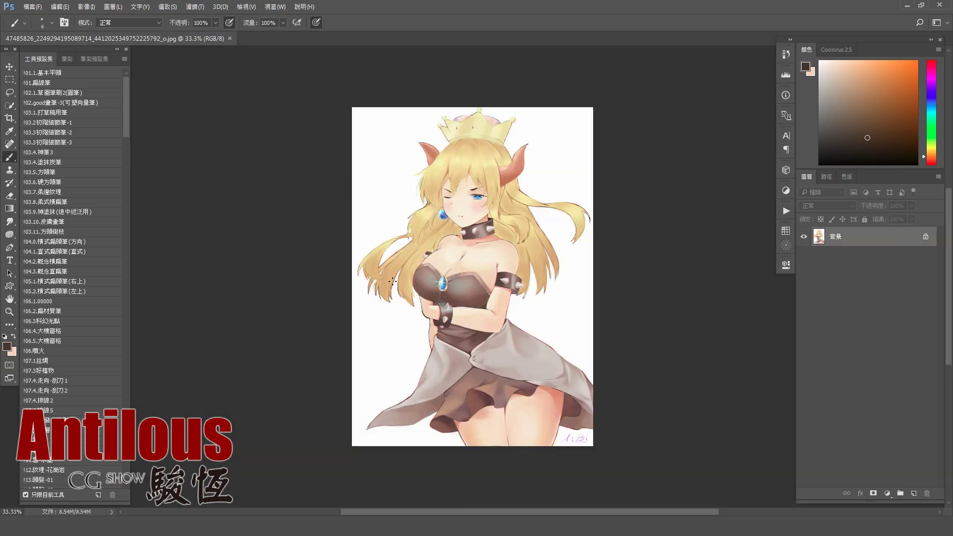
Duplicate the background onto a new layer and browse the healing and selection tool flyouts
drag(457, 329, 464, 333)
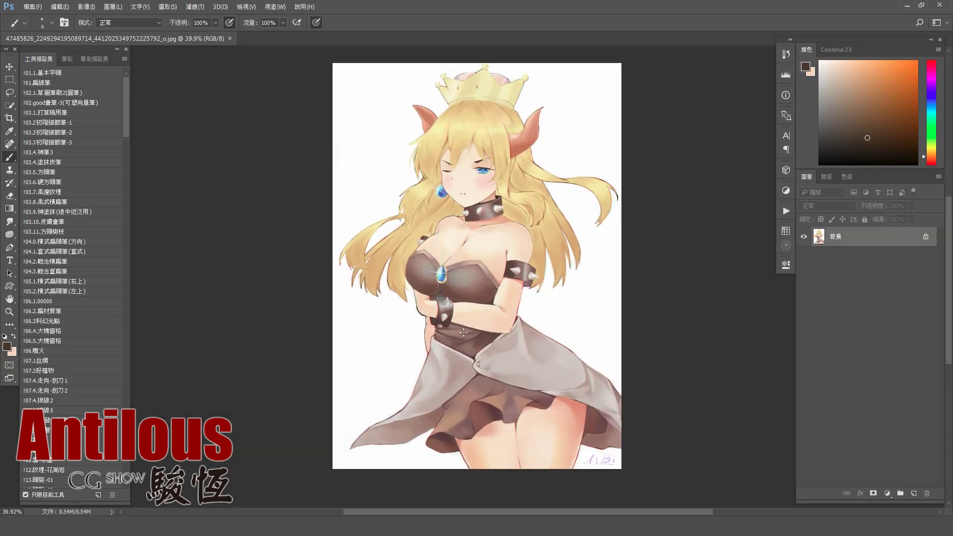
key(ctrl+j)
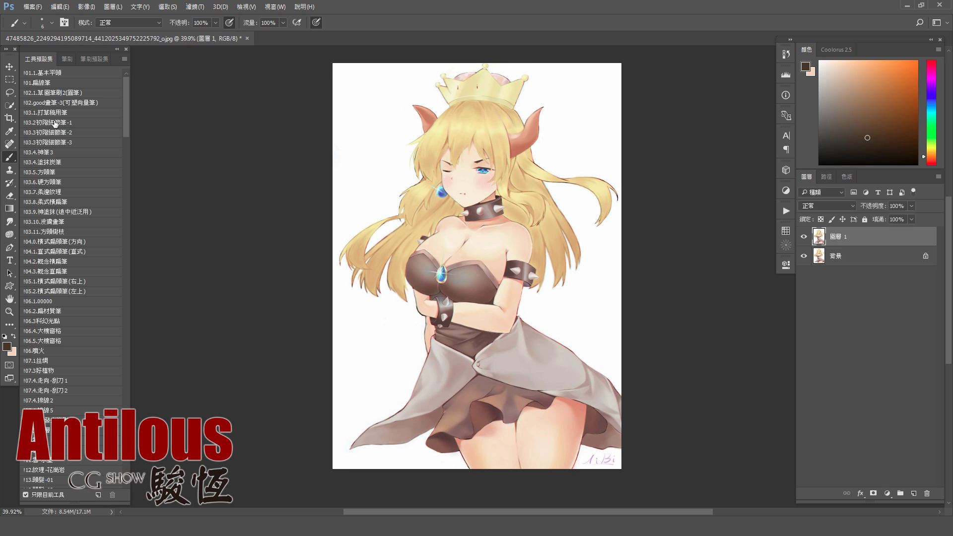
click(12, 143)
right_click(8, 145)
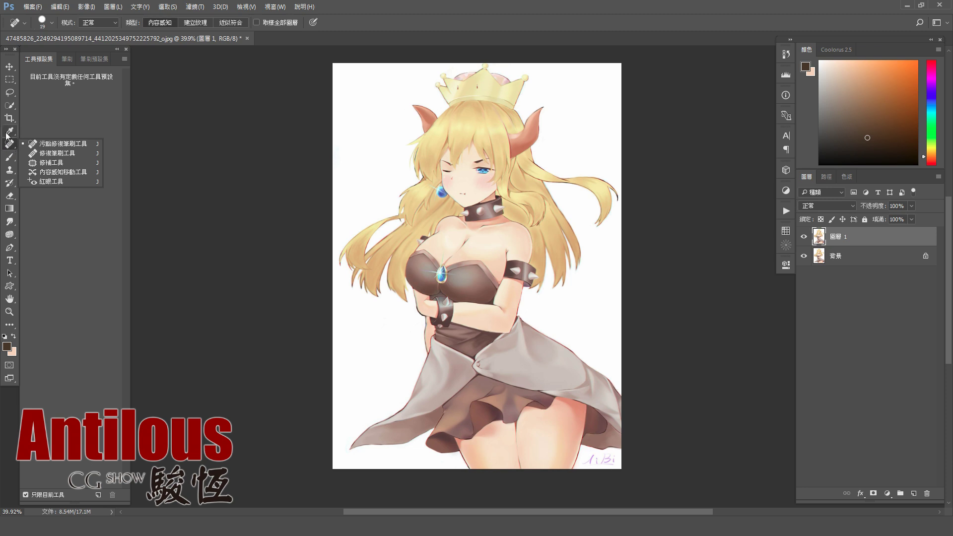
click(14, 109)
right_click(15, 109)
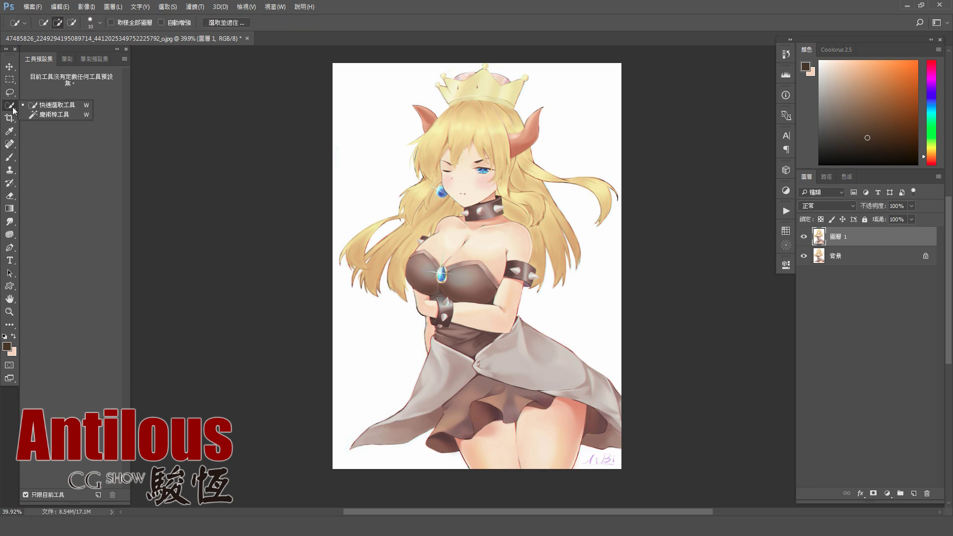
Select the white background around the girl with the Magic Wand, setting tolerance to 50
click(45, 120)
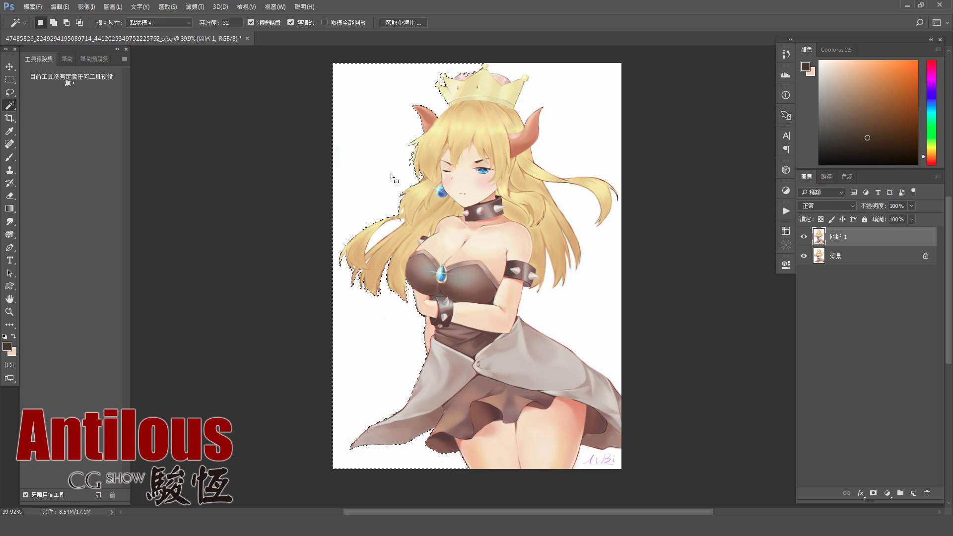
click(370, 288)
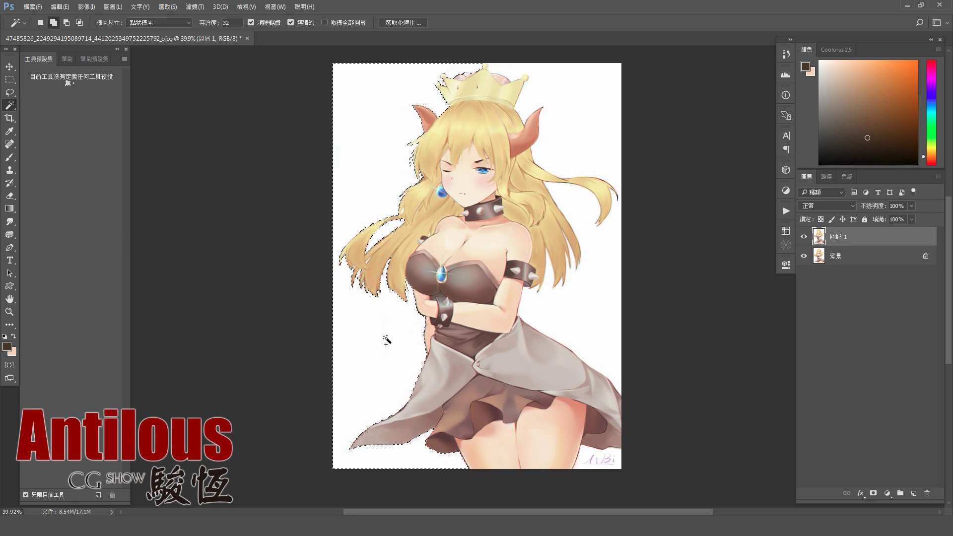
click(581, 298)
scroll(470, 275, up, 2)
scroll(471, 275, up, 2)
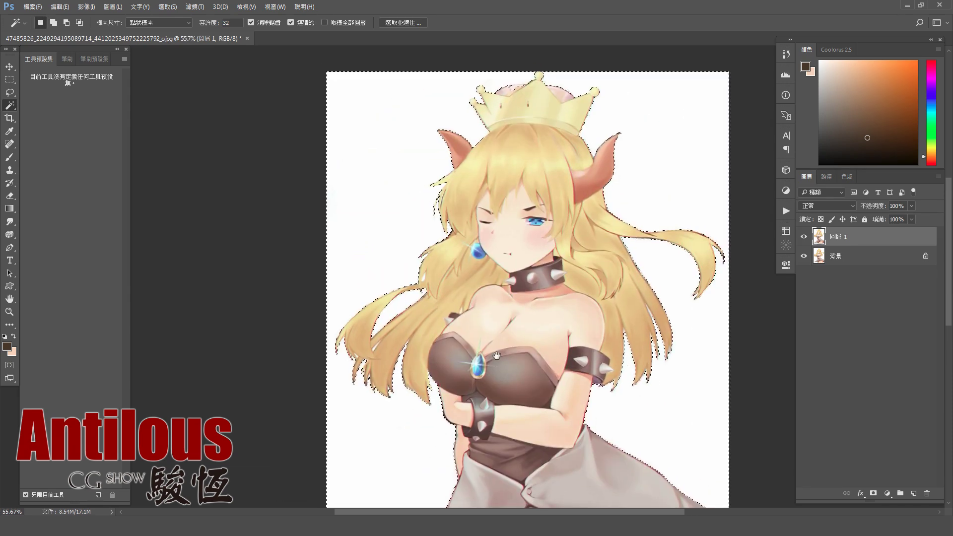
scroll(470, 276, up, 1)
drag(471, 277, 472, 301)
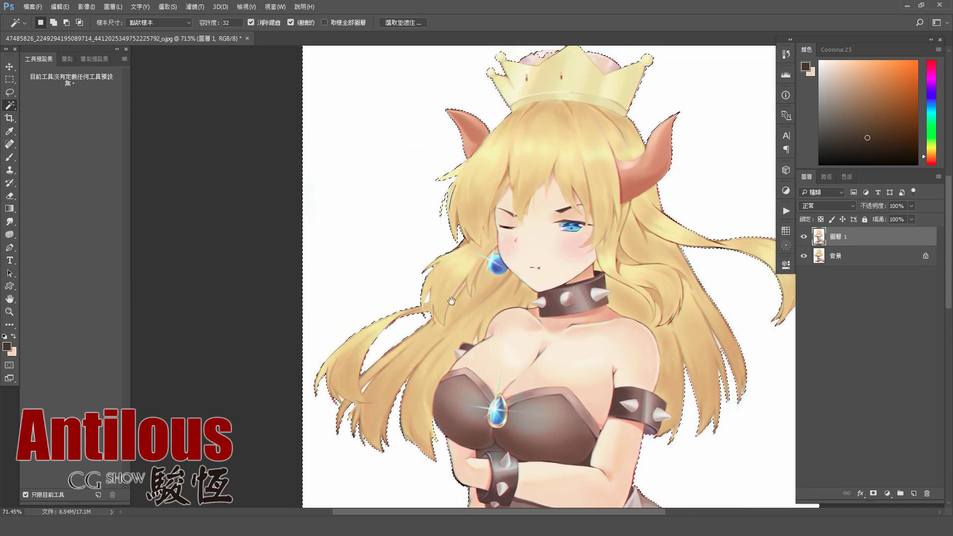
shift+click(428, 300)
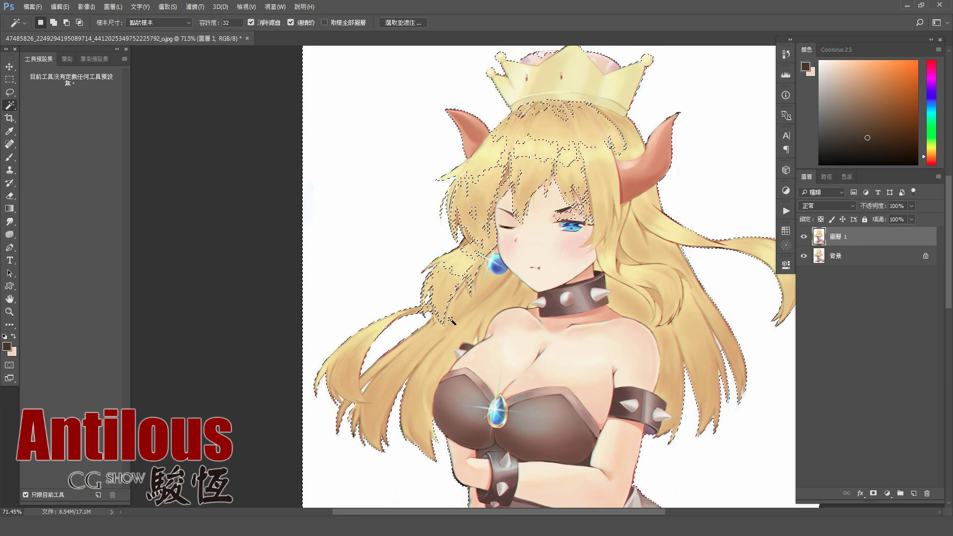
scroll(430, 302, up, 4)
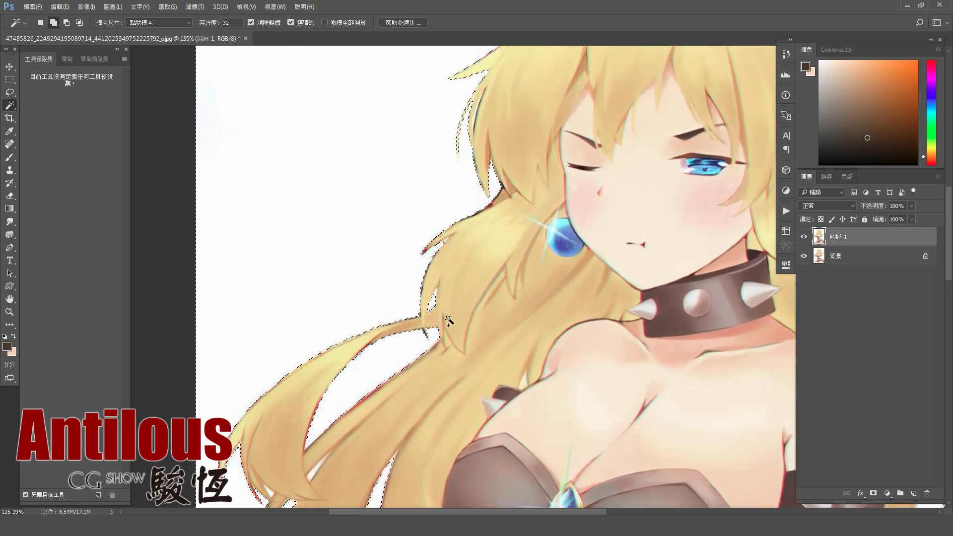
scroll(447, 318, down, 1)
scroll(462, 318, down, 4)
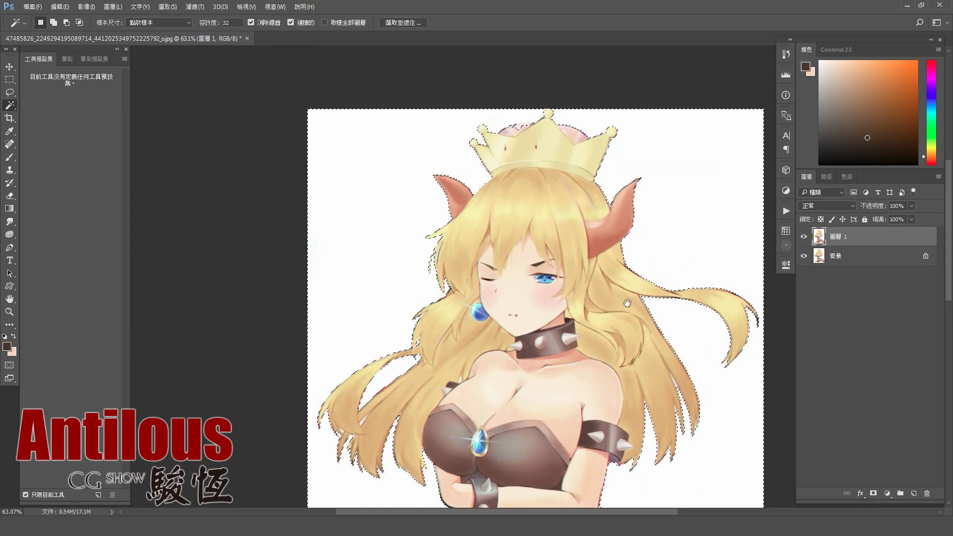
scroll(576, 278, up, 4)
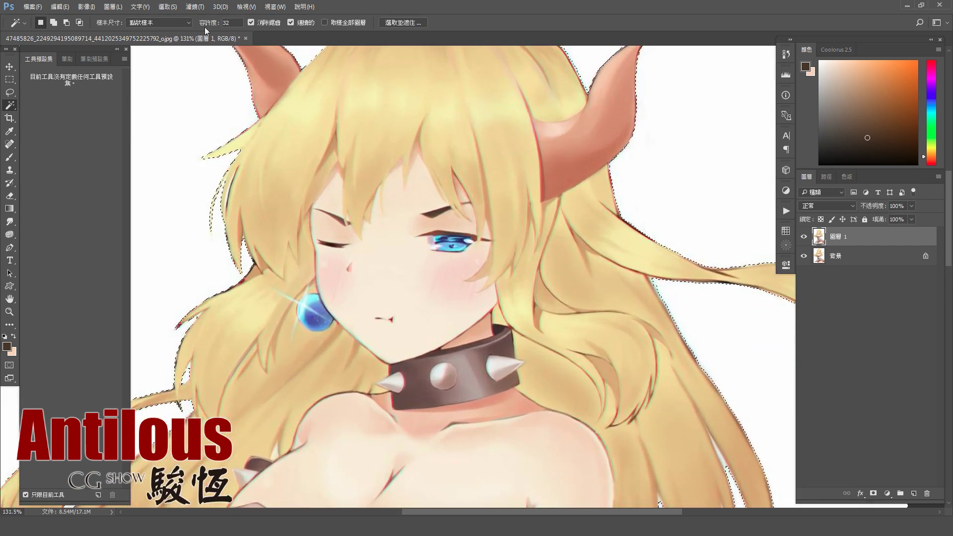
click(233, 22)
text(50)
Clear the selection and reselect the white background at tolerance 50
key(ctrl+d)
scroll(215, 258, down, 1)
scroll(215, 258, down, 3)
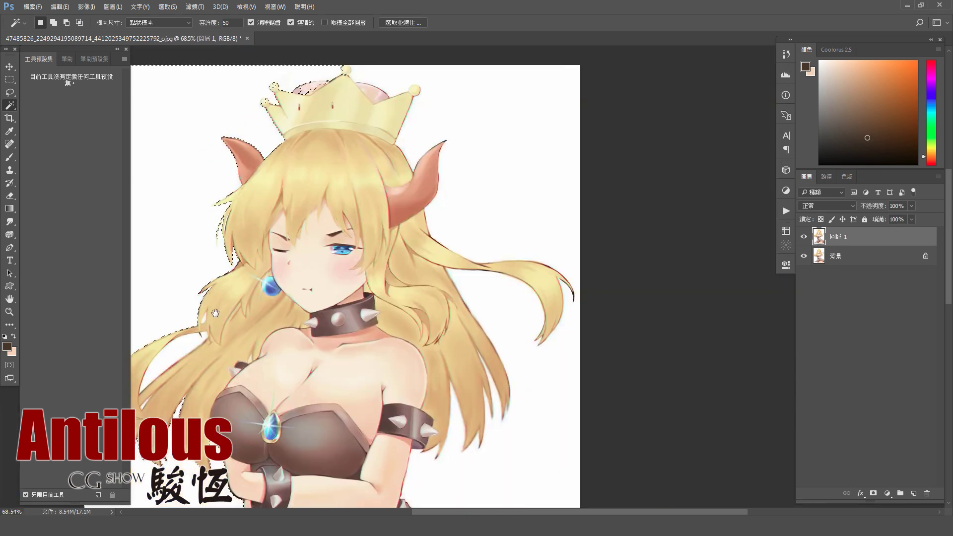
shift+click(213, 375)
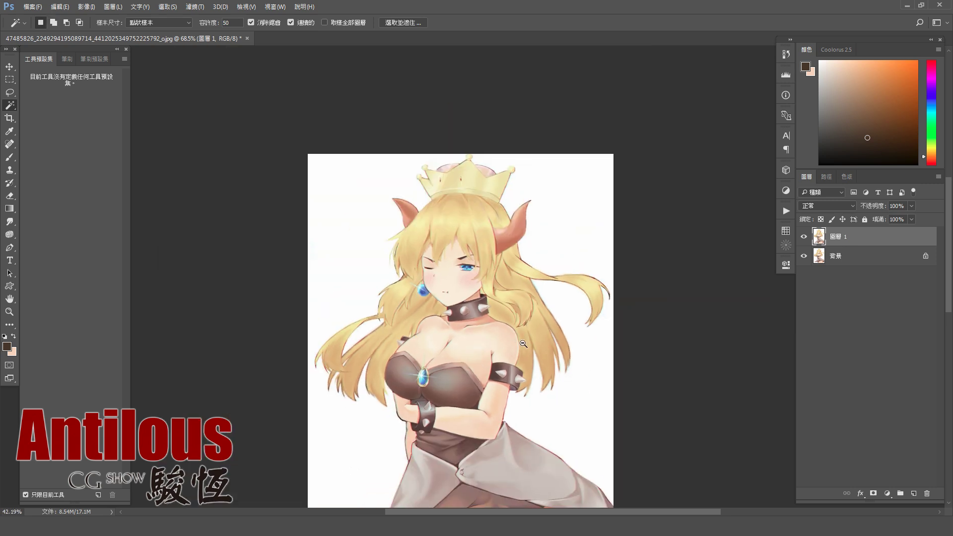
scroll(546, 342, down, 3)
drag(570, 318, 573, 315)
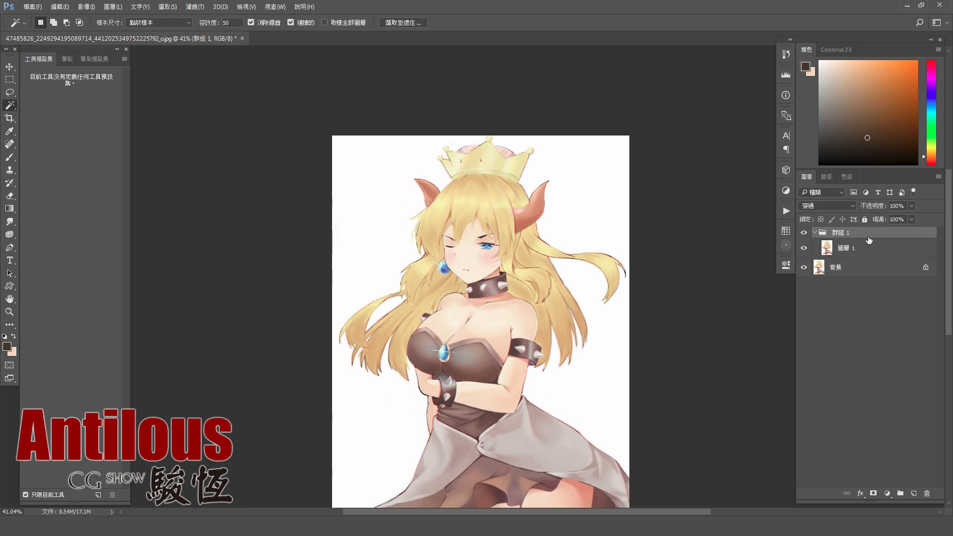
Put the copied layer into a new group, 群組 1
key(ctrl+g)
scroll(646, 282, up, 1)
scroll(609, 271, up, 1)
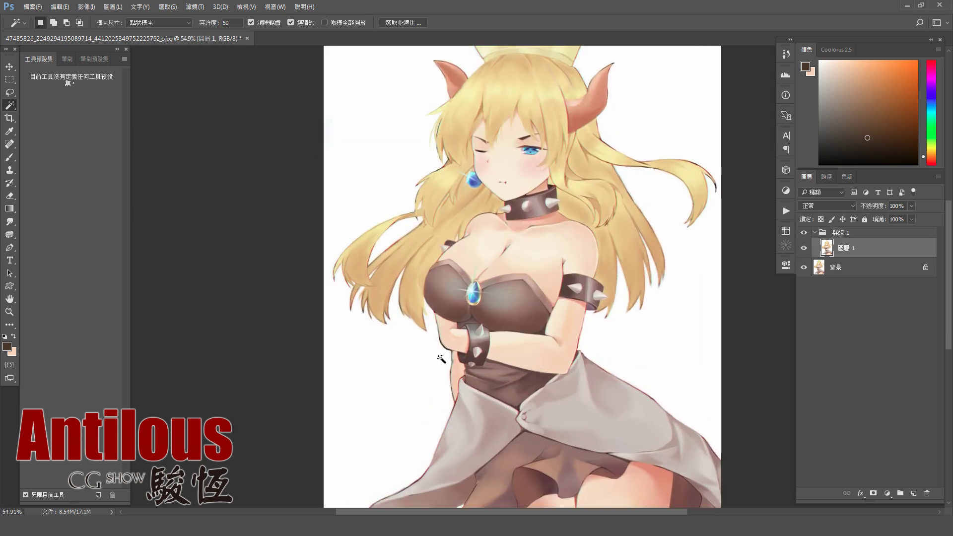
drag(432, 376, 443, 388)
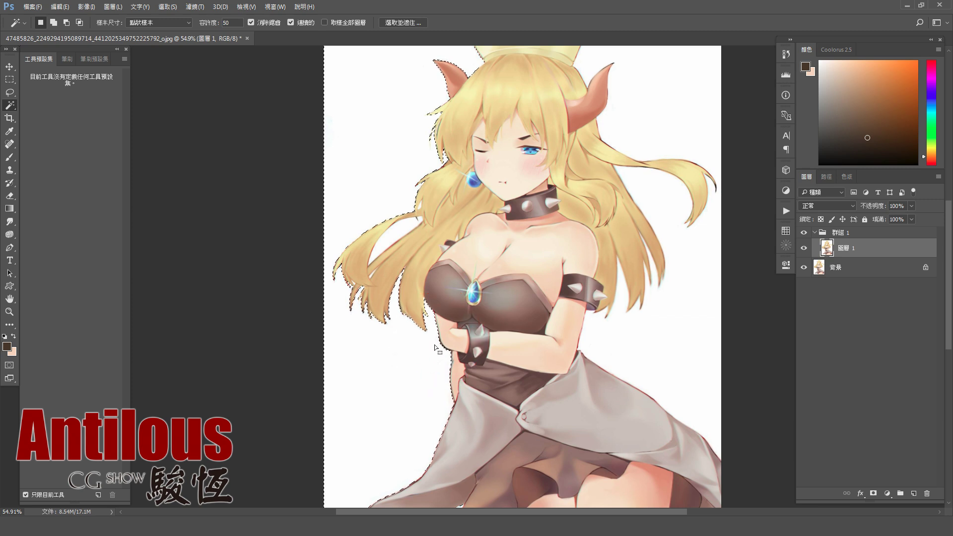
Brush red strokes circling the forearm and armband, plus an arrow pointing at the waist
key(b)
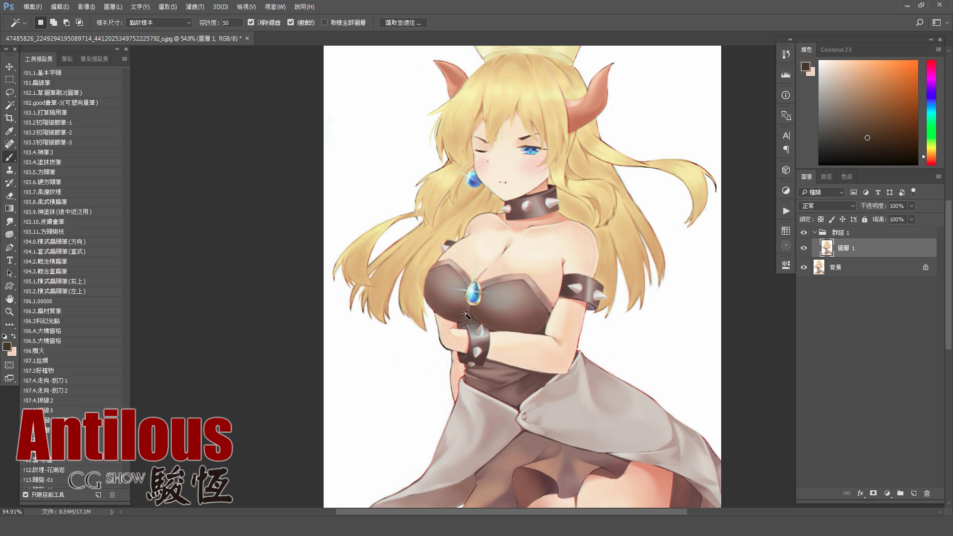
scroll(550, 251, down, 2)
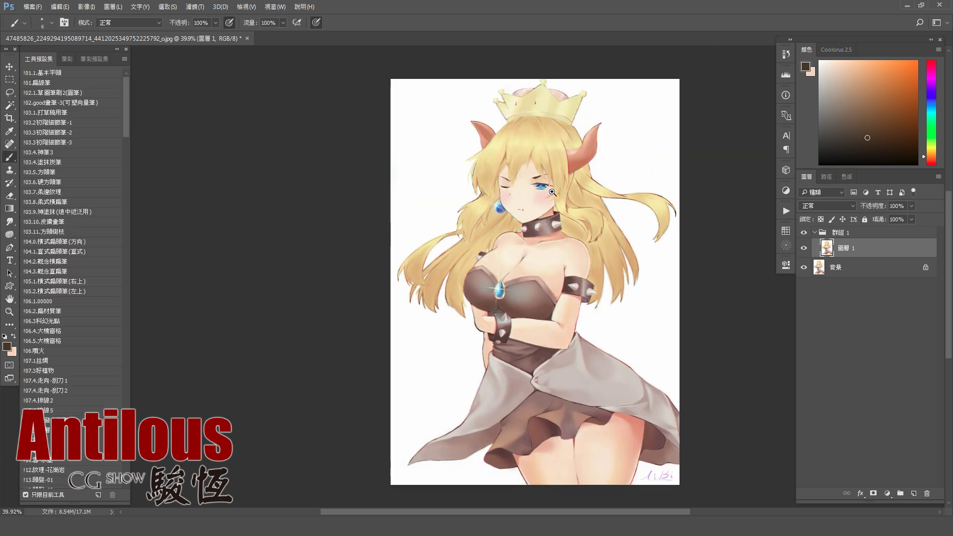
drag(607, 382, 583, 361)
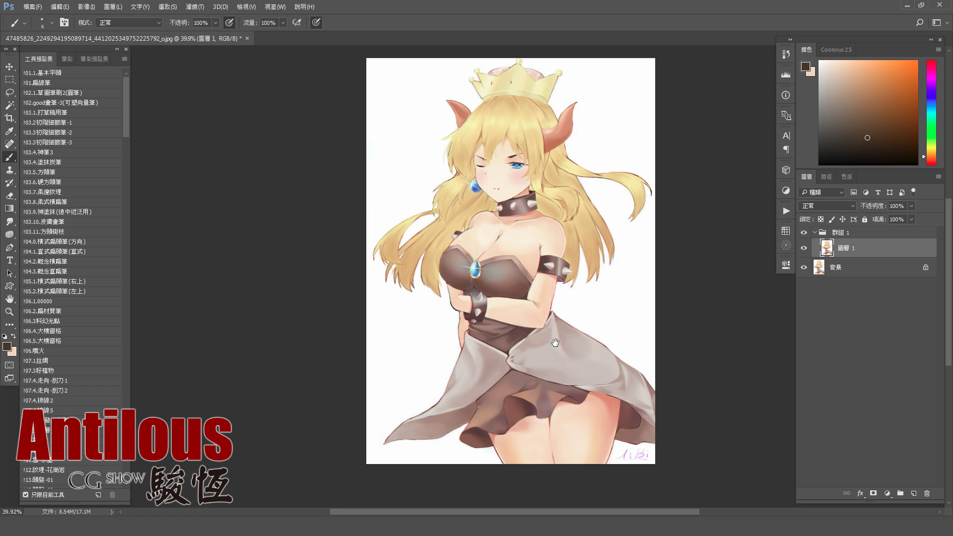
drag(552, 143, 549, 183)
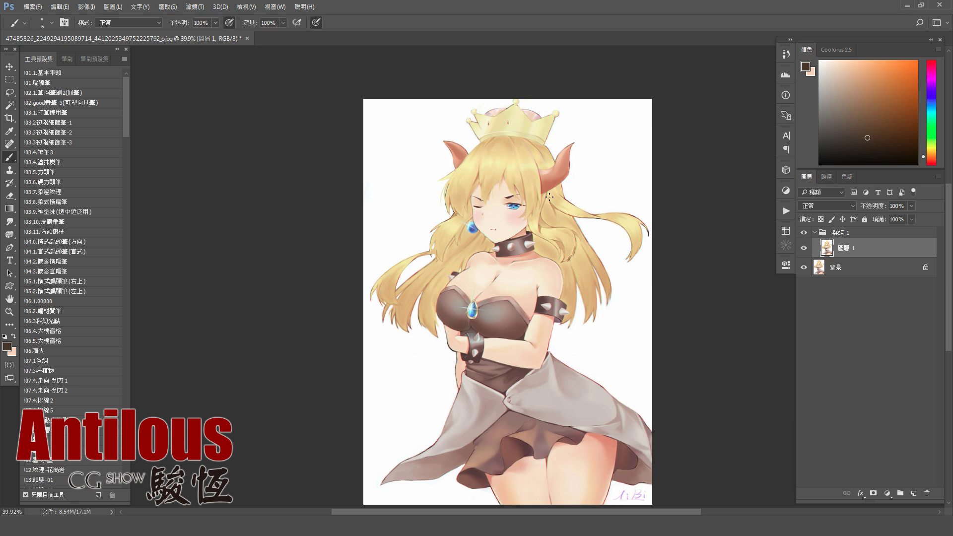
drag(544, 316, 567, 309)
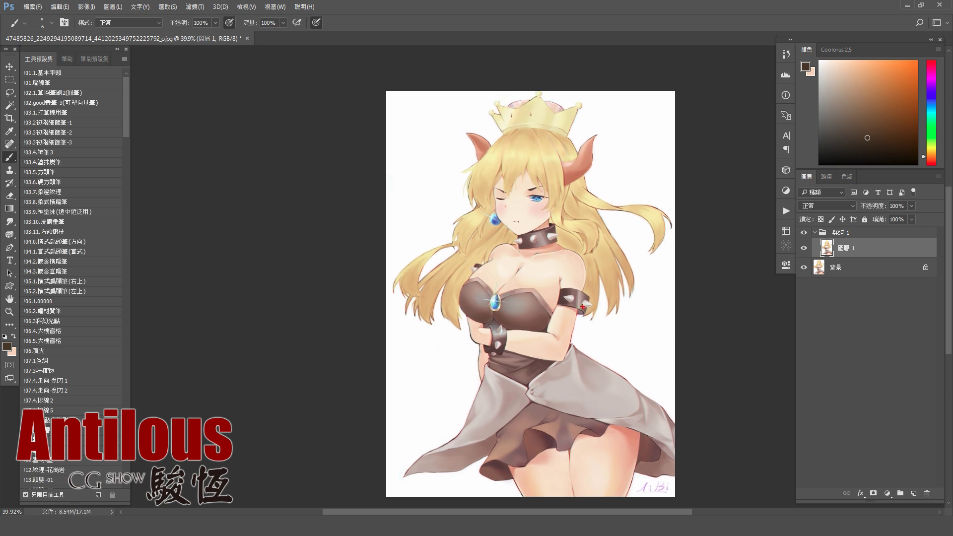
mouse_move(478, 324)
mouse_down()
mouse_move(557, 356)
mouse_move(578, 302)
mouse_up()
drag(436, 370, 466, 369)
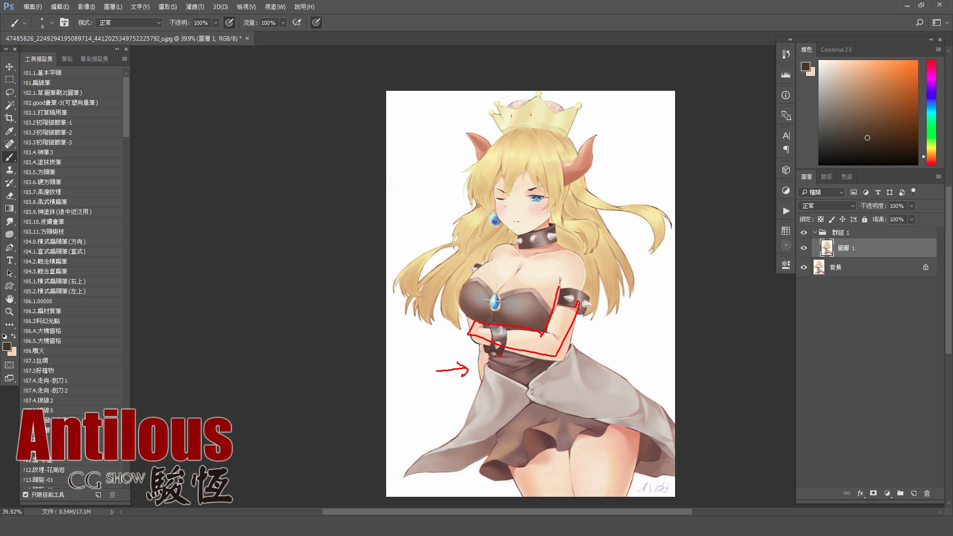
Sketch red guide lines beside the hair and near the hand, undoing overlong strokes
key(Escape)
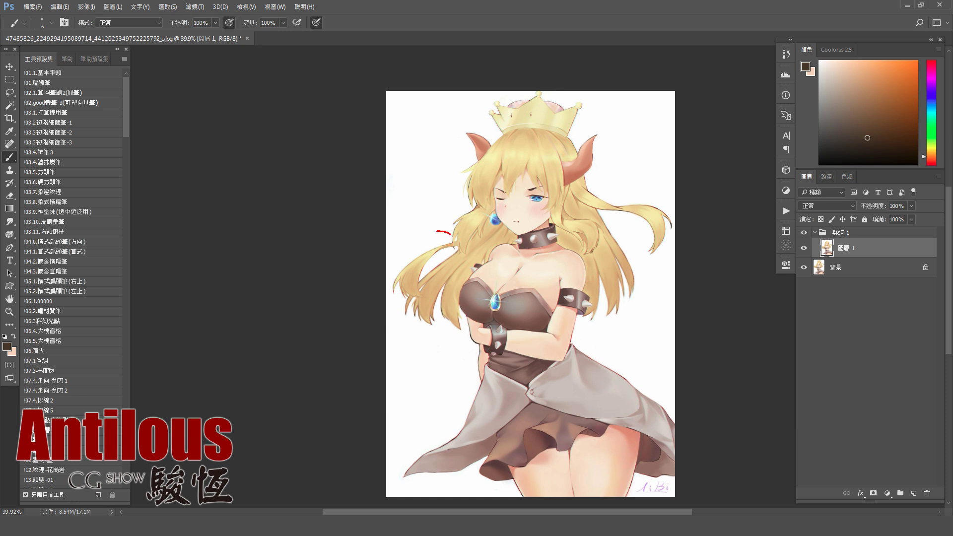
mouse_move(452, 234)
mouse_down()
mouse_move(462, 245)
mouse_move(461, 359)
mouse_up()
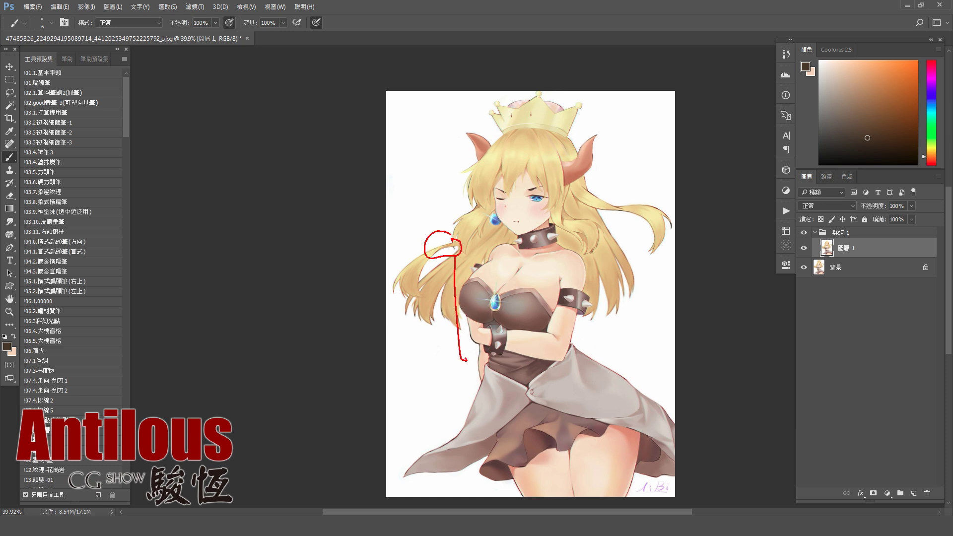
key(ctrl+z)
drag(453, 259, 448, 325)
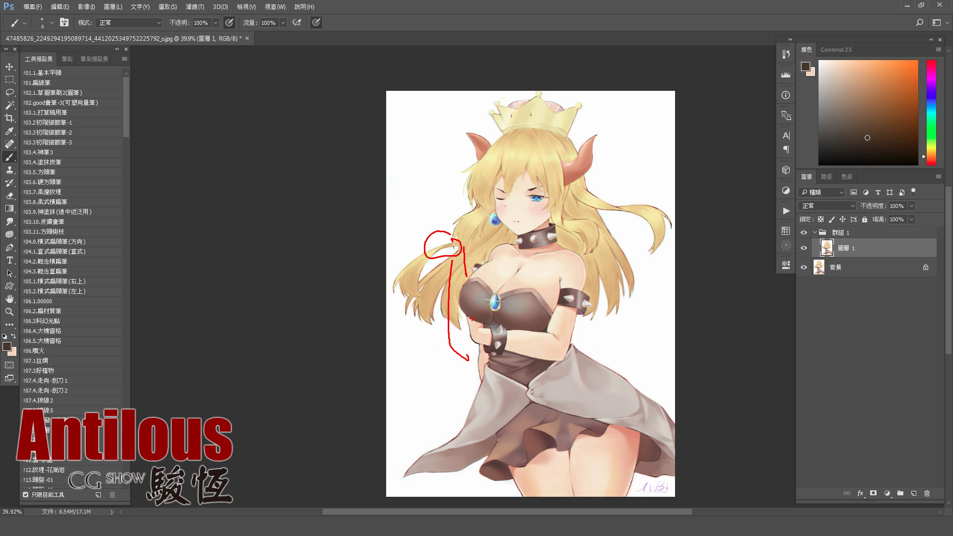
key(ctrl+z)
mouse_move(476, 319)
mouse_down()
mouse_move(461, 322)
mouse_move(552, 341)
mouse_up()
Mark the forearm, collar and waist with red strokes, then undo all red marks
drag(495, 350, 560, 359)
mouse_move(557, 288)
mouse_down()
mouse_move(546, 339)
mouse_move(563, 360)
mouse_up()
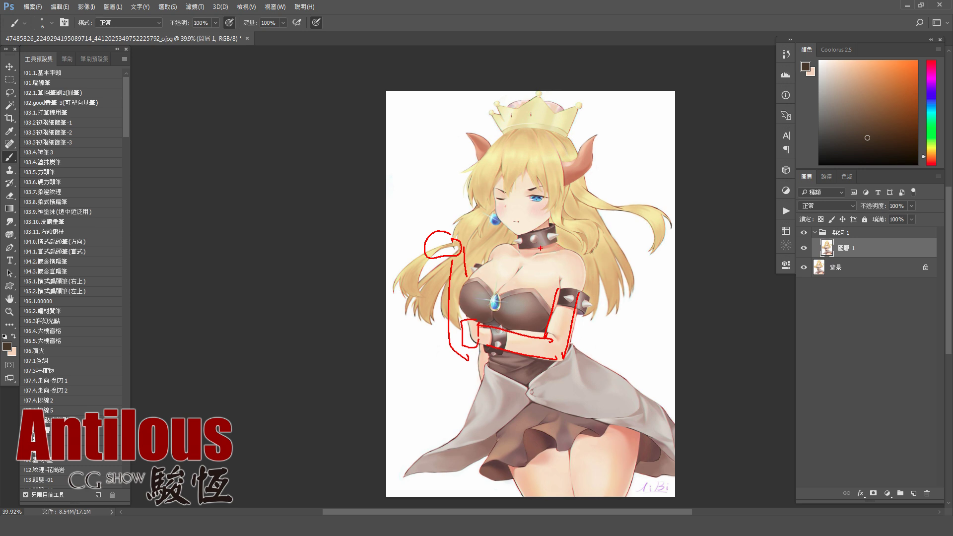
mouse_move(541, 249)
mouse_down()
mouse_move(520, 349)
mouse_move(531, 344)
mouse_up()
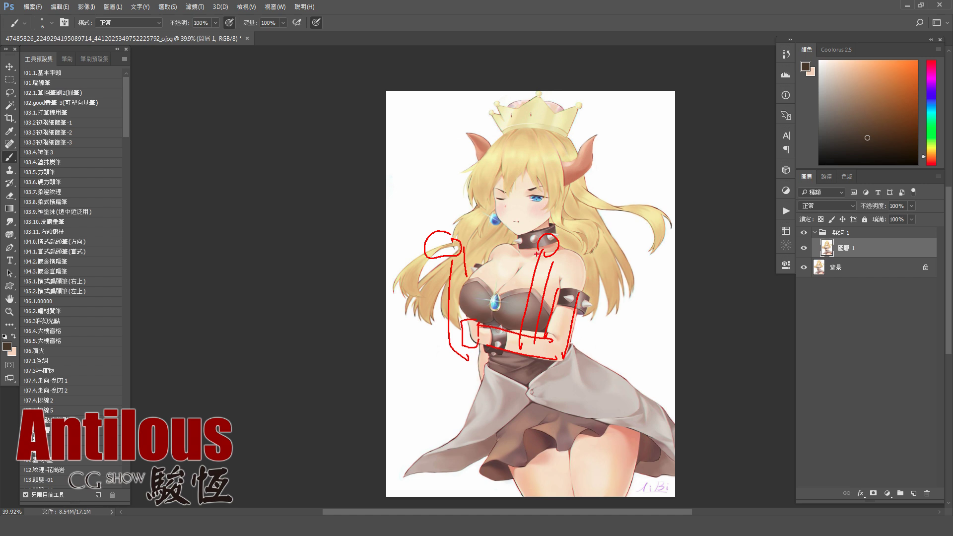
key(ctrl+alt+z)
key(ctrl+alt+z)
drag(436, 390, 467, 380)
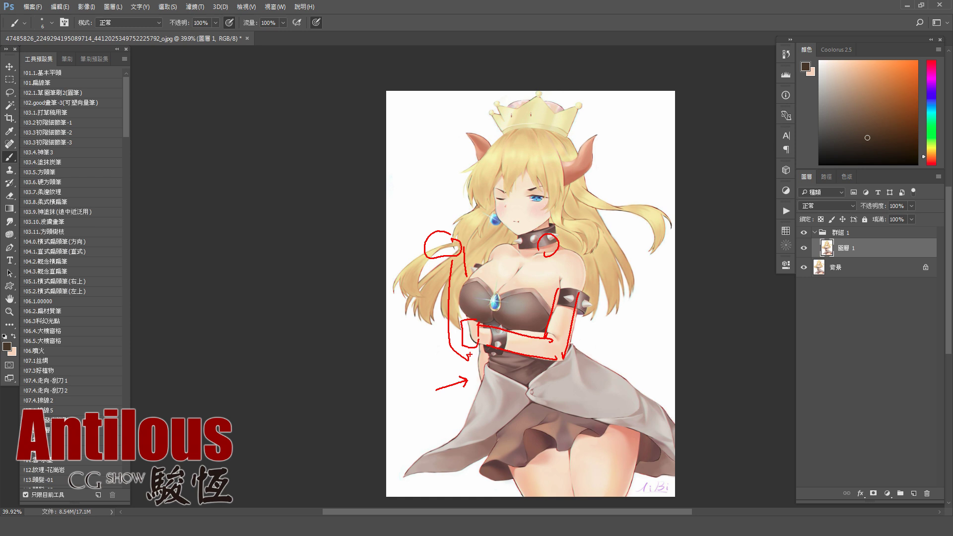
key(ctrl+alt+z)
key(ctrl+alt+z)
key(ctrl+alt+z)
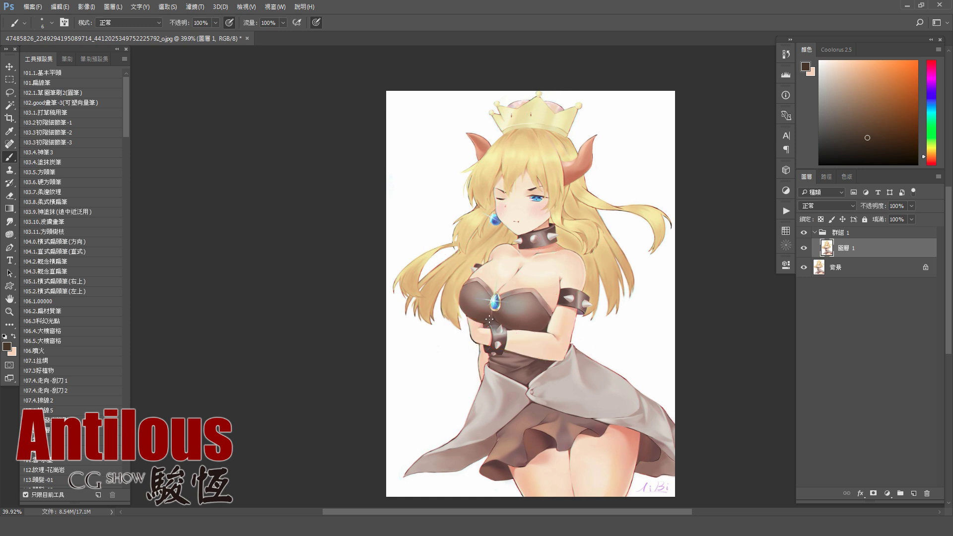
Zoom the view in and out, then open the Liquify filter with Shift+Ctrl+X
scroll(540, 292, up, 2)
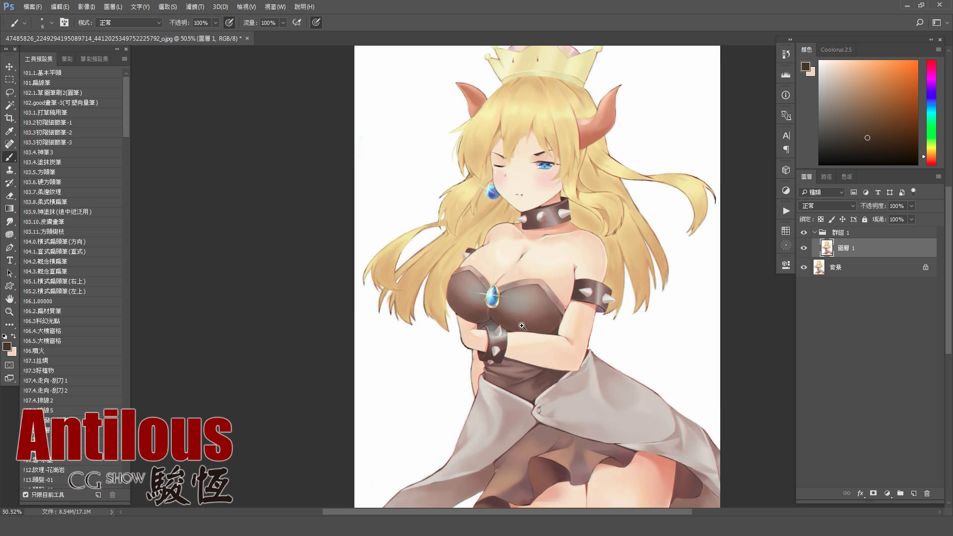
scroll(497, 317, down, 2)
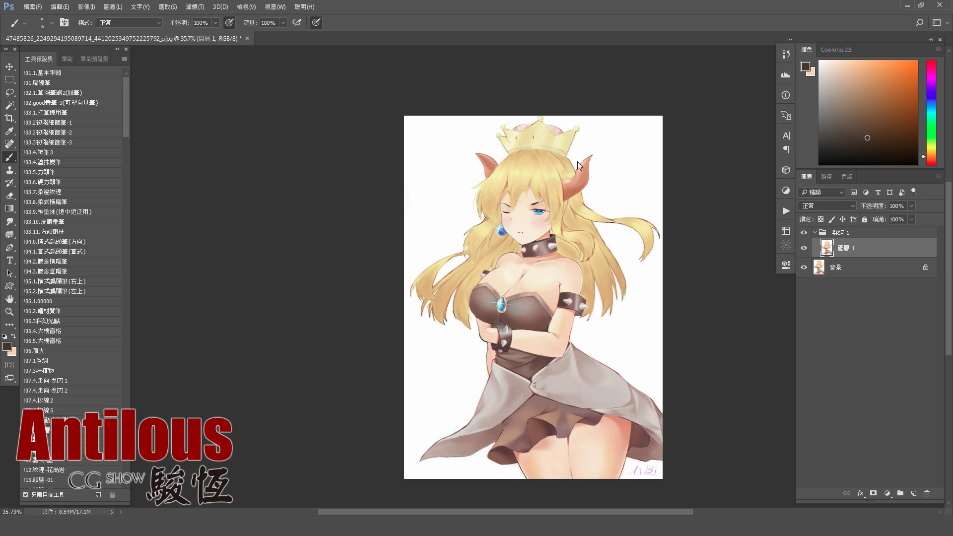
key(ctrl+shift+x)
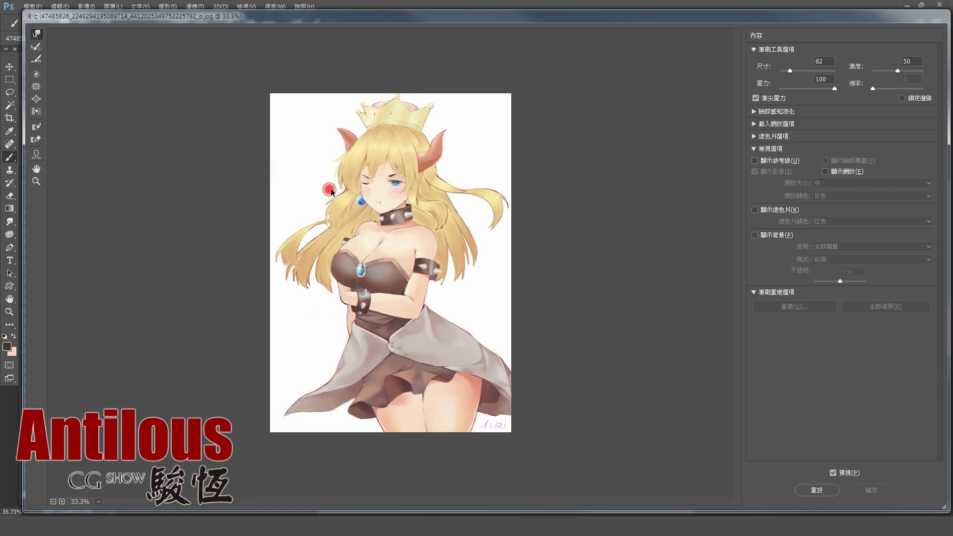
Forward-warp the left and right hair strands, resizing the brush, and apply Liquify
drag(298, 222, 294, 248)
alt+right_click(461, 206)
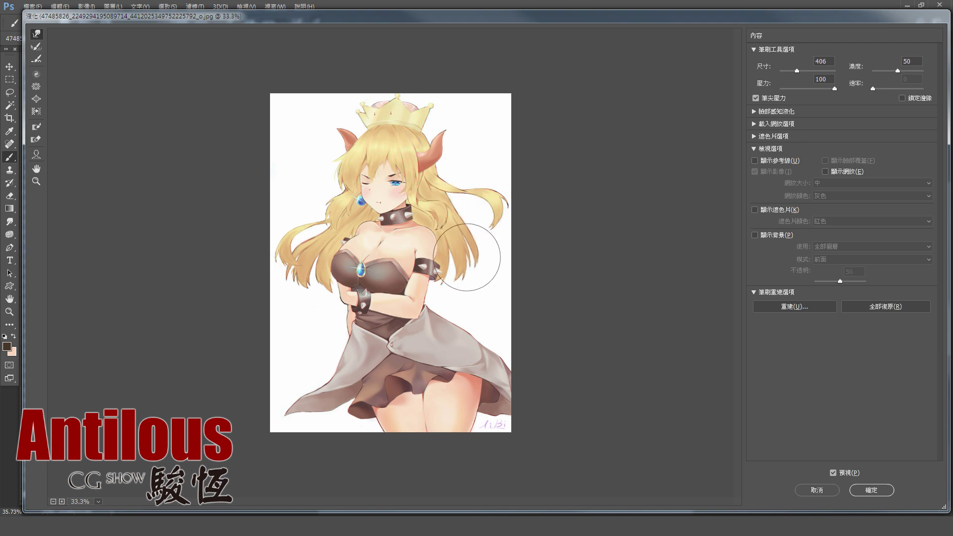
drag(467, 257, 468, 297)
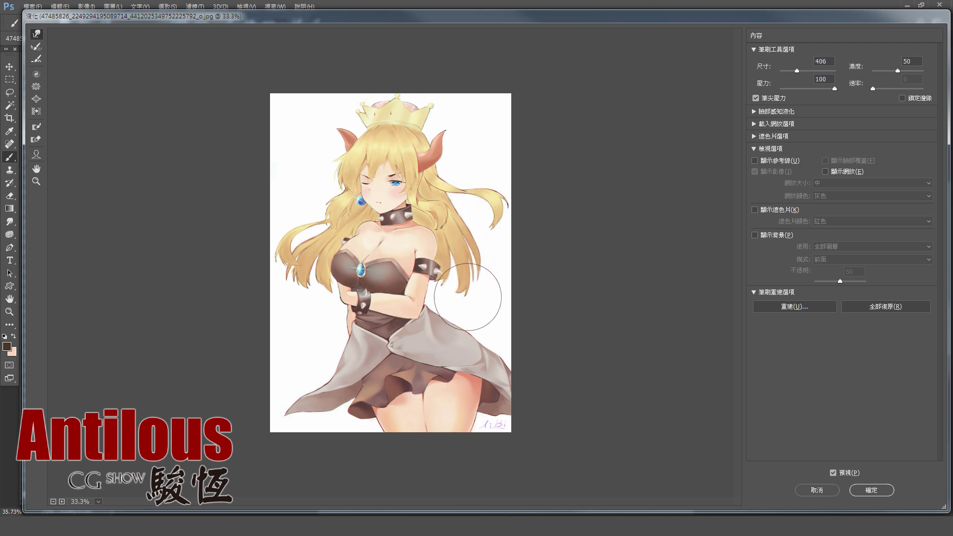
alt+right_click(447, 276)
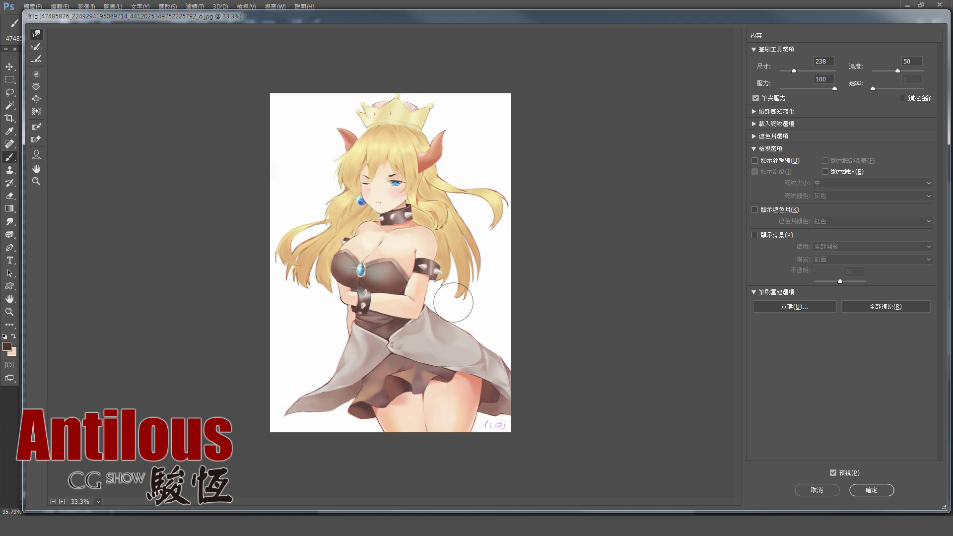
alt+right_click(476, 247)
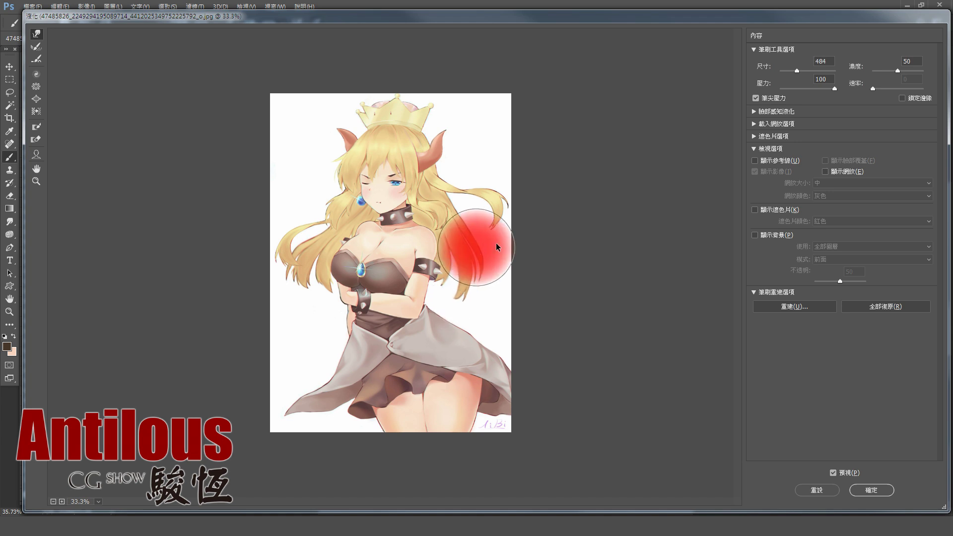
alt+right_click(492, 226)
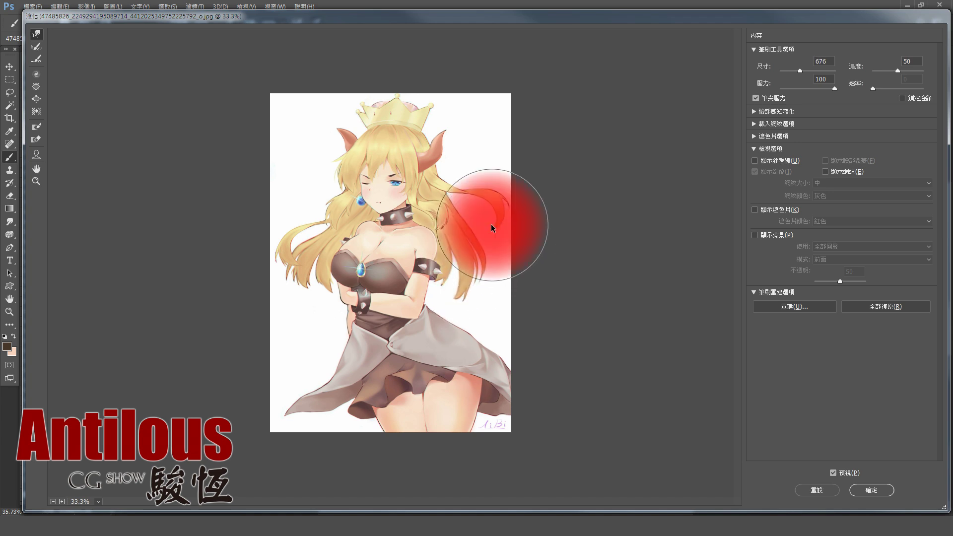
alt+right_click(494, 288)
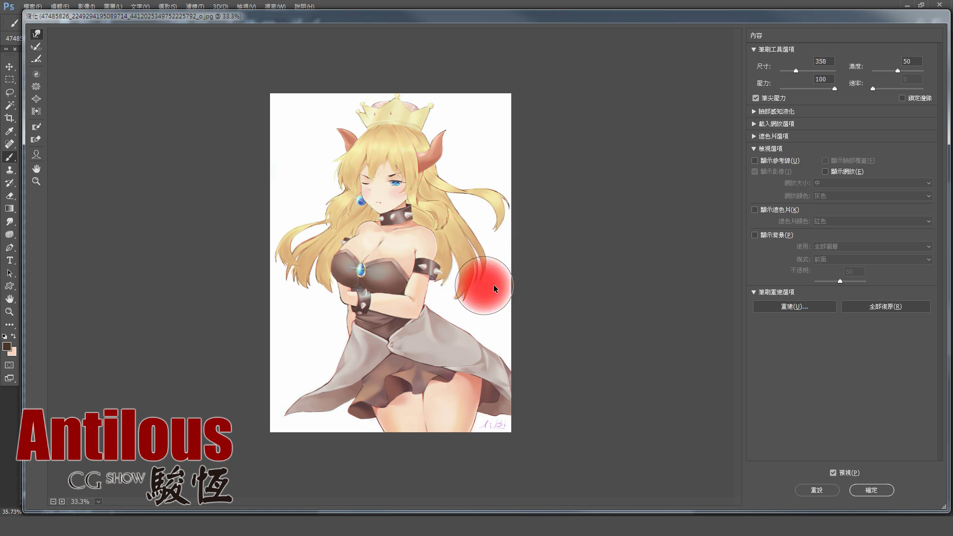
alt+right_click(465, 283)
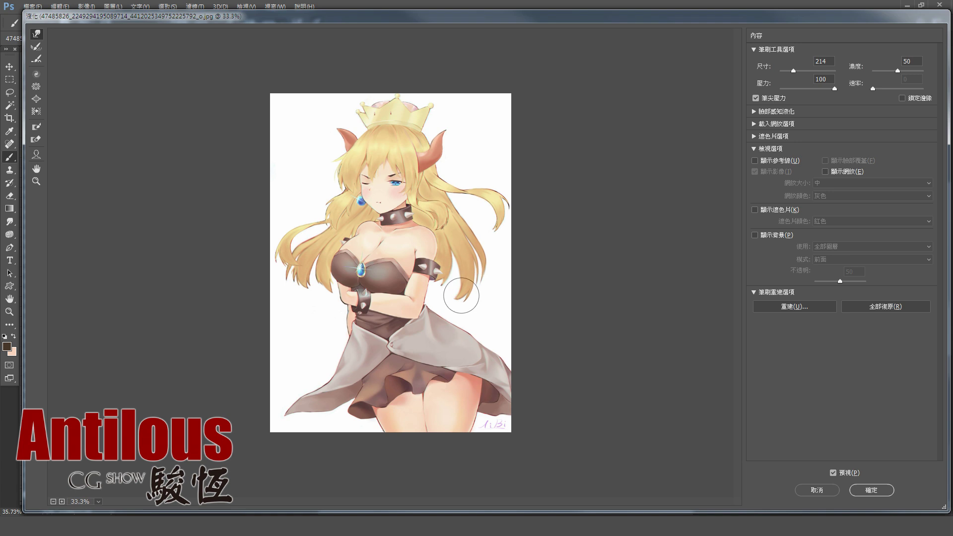
alt+right_click(479, 269)
alt+right_click(487, 261)
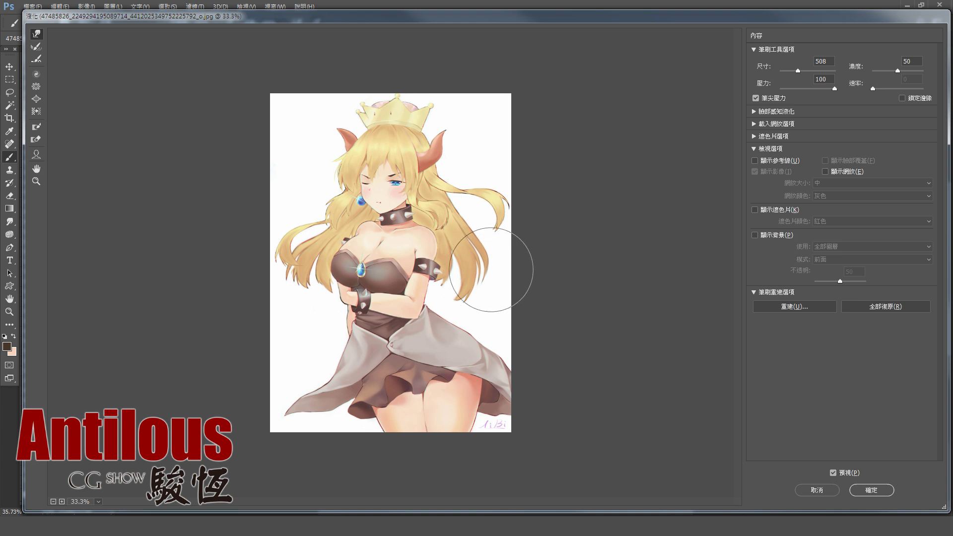
click(870, 490)
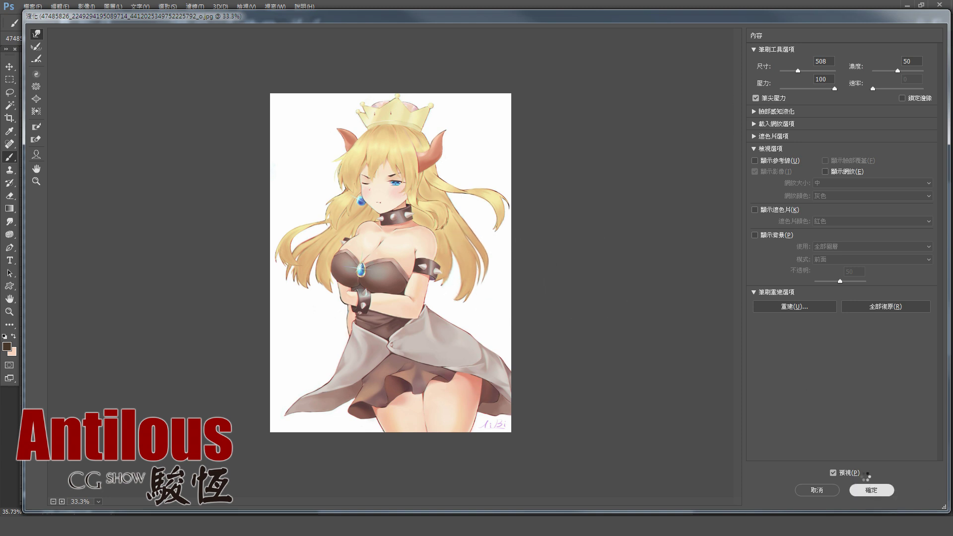
Compare the hair before and after the warp and reposition the view
key(ctrl+z)
key(ctrl+z)
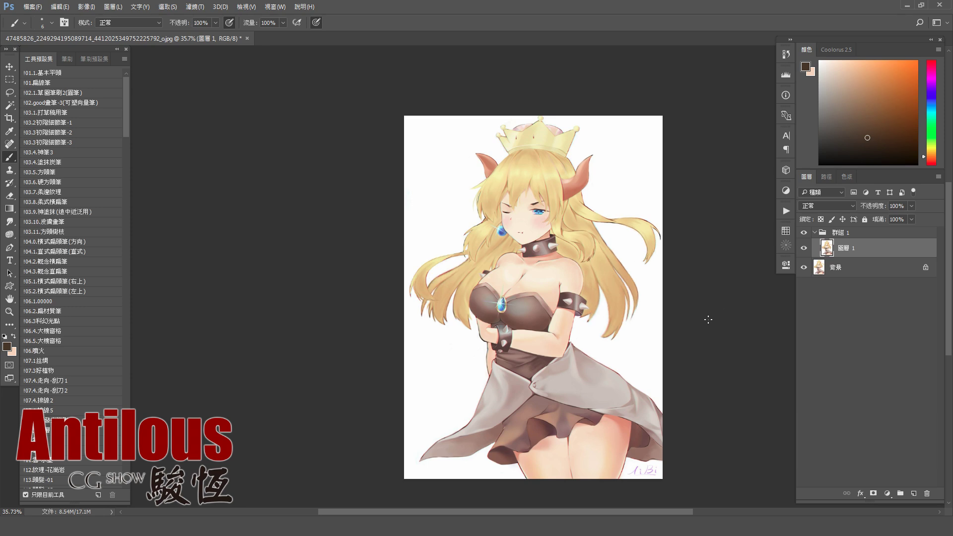
drag(748, 308, 716, 293)
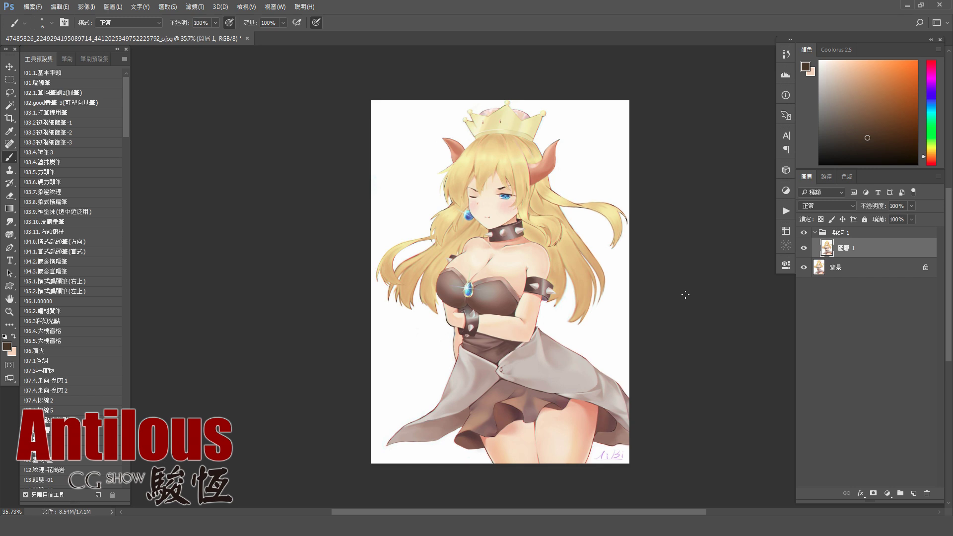
scroll(678, 305, down, 1)
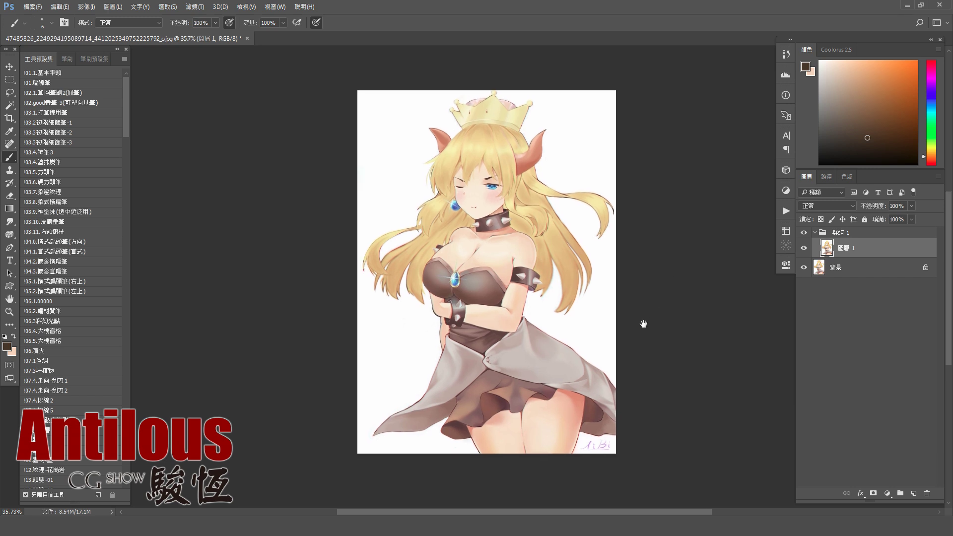
scroll(642, 323, down, 2)
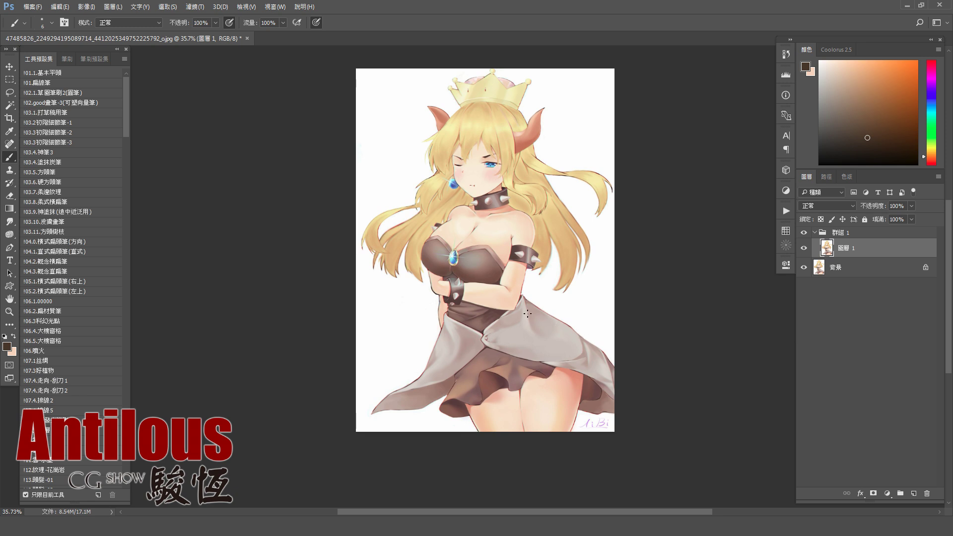
scroll(452, 289, up, 2)
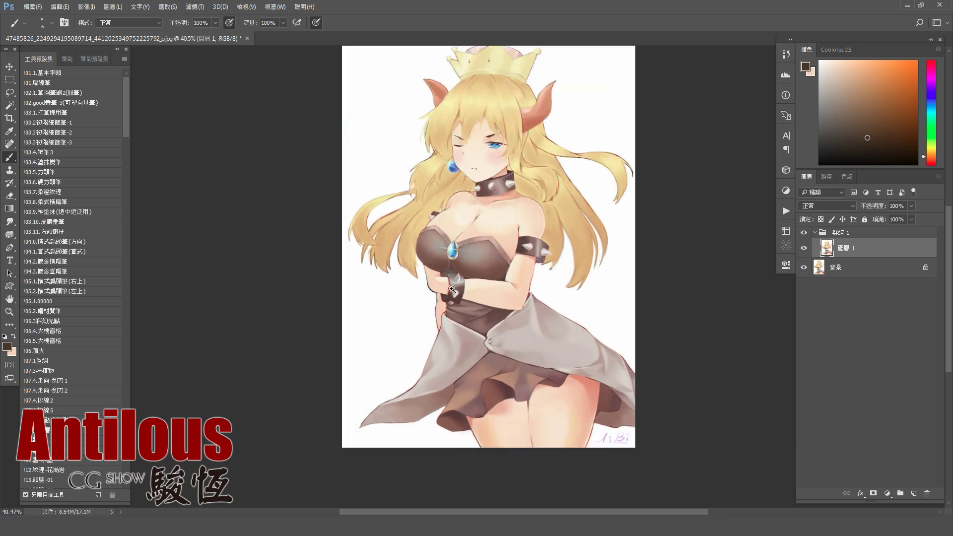
scroll(455, 289, up, 1)
scroll(455, 289, up, 1)
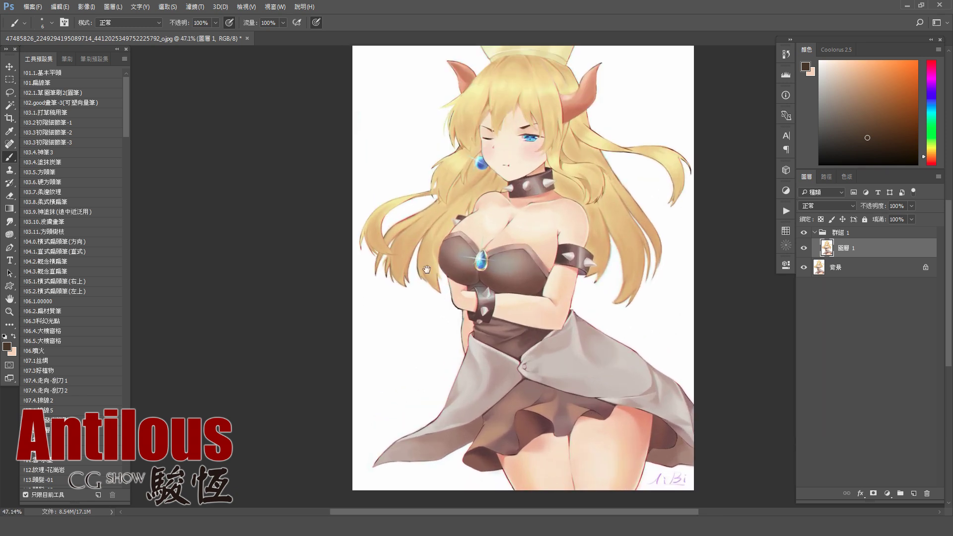
Paint white over the dark arm outline left of the hand, then add new layer 圖層 2
click(79, 73)
alt+click(439, 342)
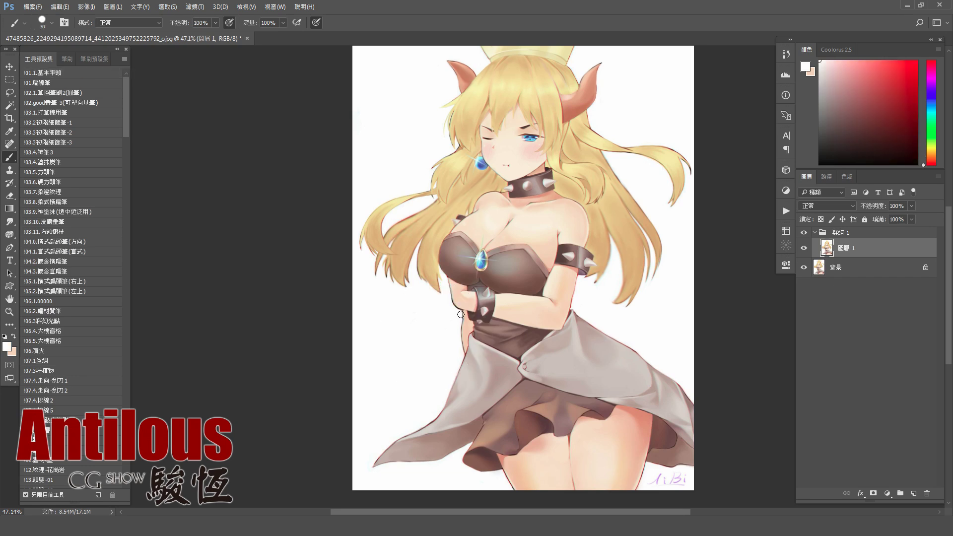
key(bracketright)
key(bracketleft)
key(bracketleft)
key(bracketleft)
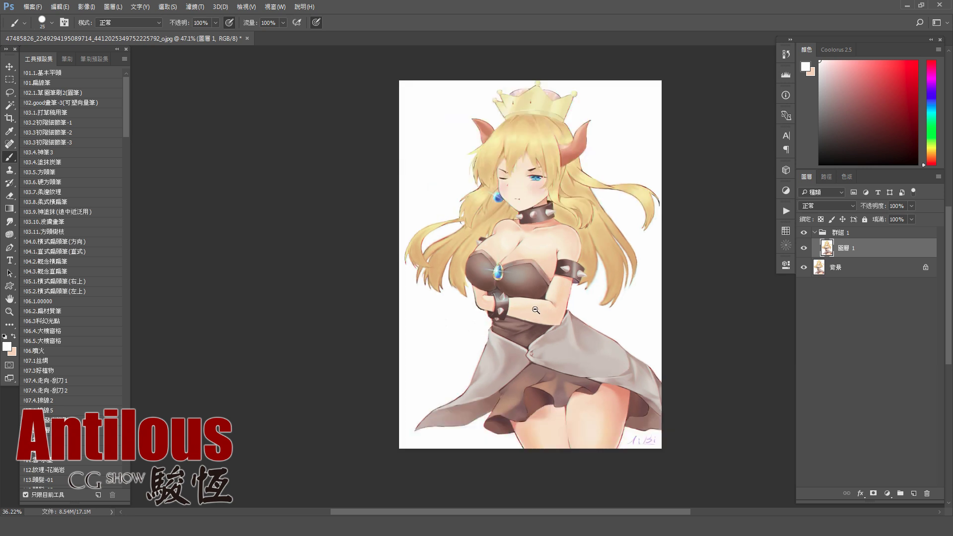
scroll(473, 332, up, 1)
drag(489, 298, 500, 315)
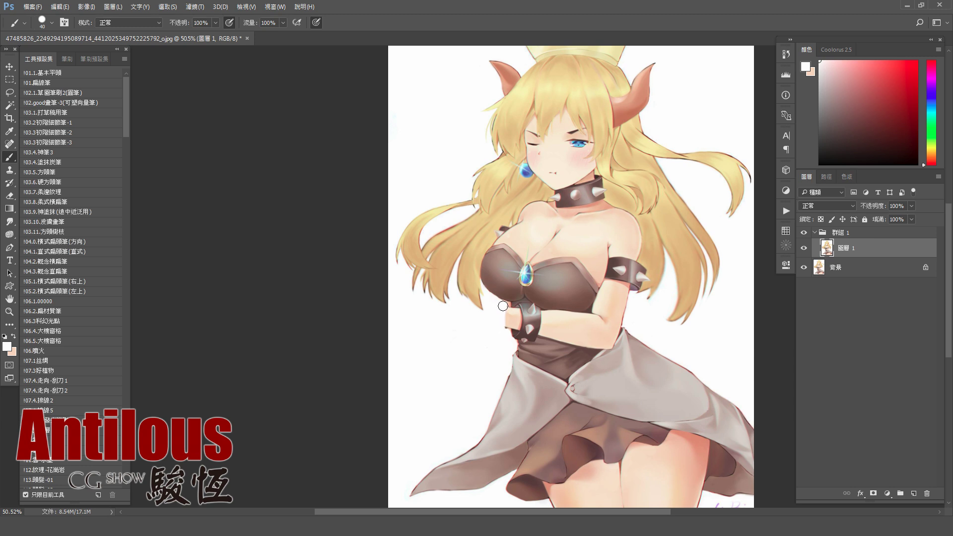
drag(507, 304, 506, 325)
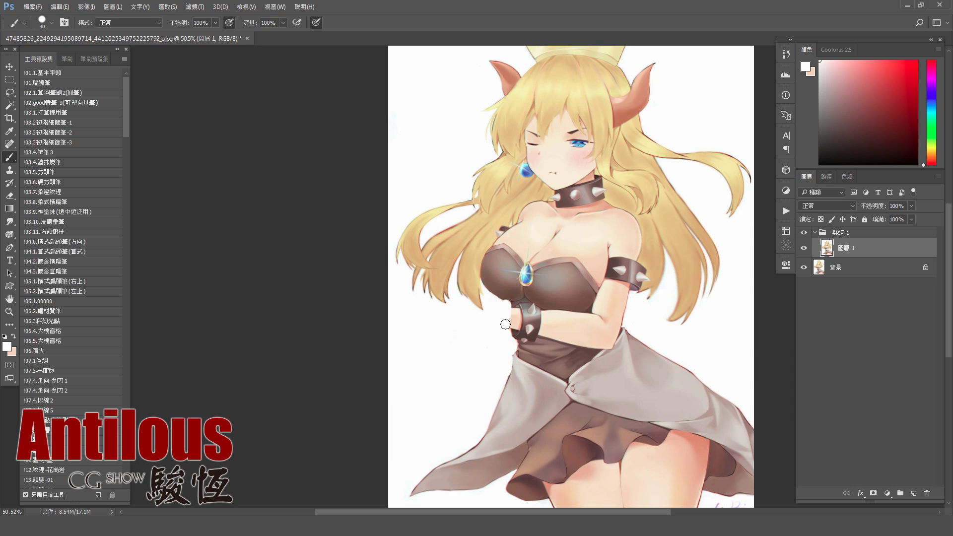
alt+click(506, 296)
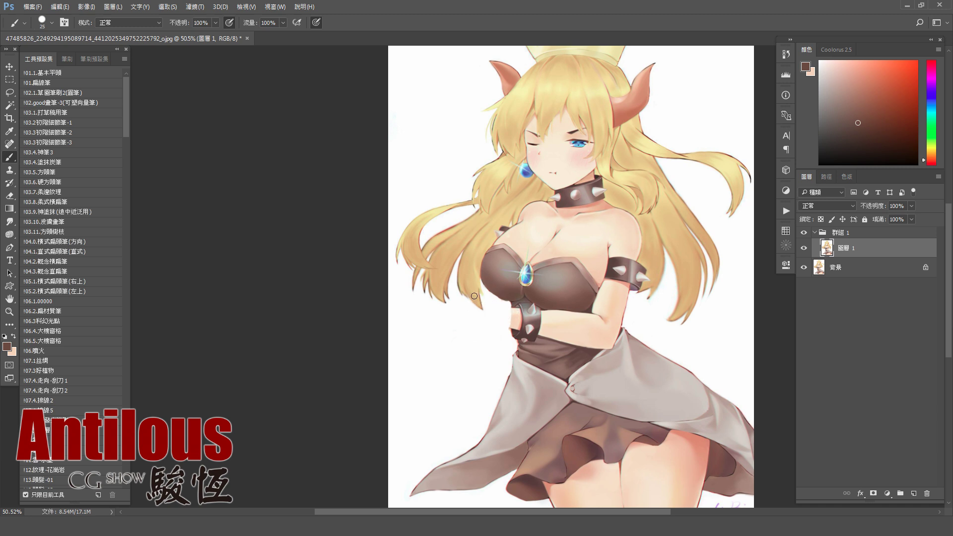
key(ctrl+shift+n)
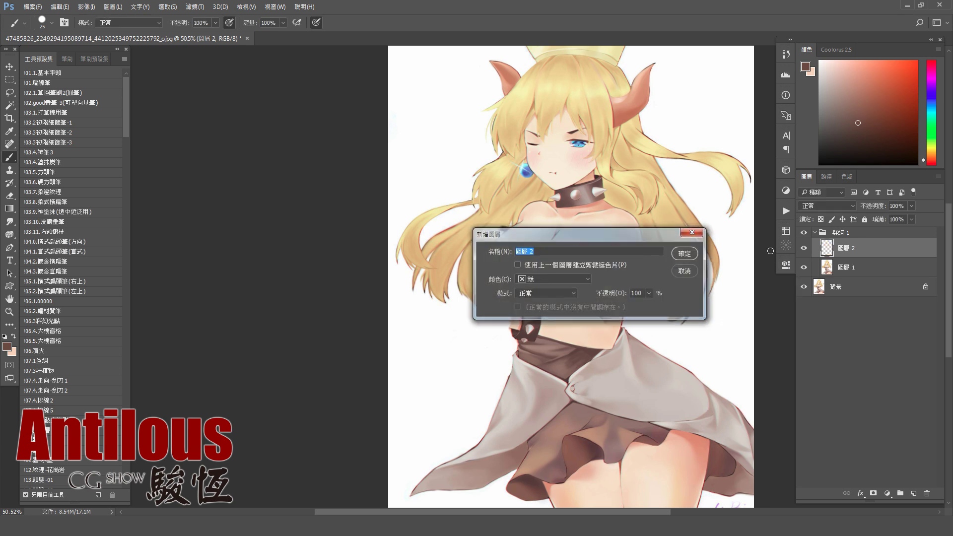
Confirm 圖層 2 and sample light peach skin tones from the forearm
key(Return)
alt+click(575, 213)
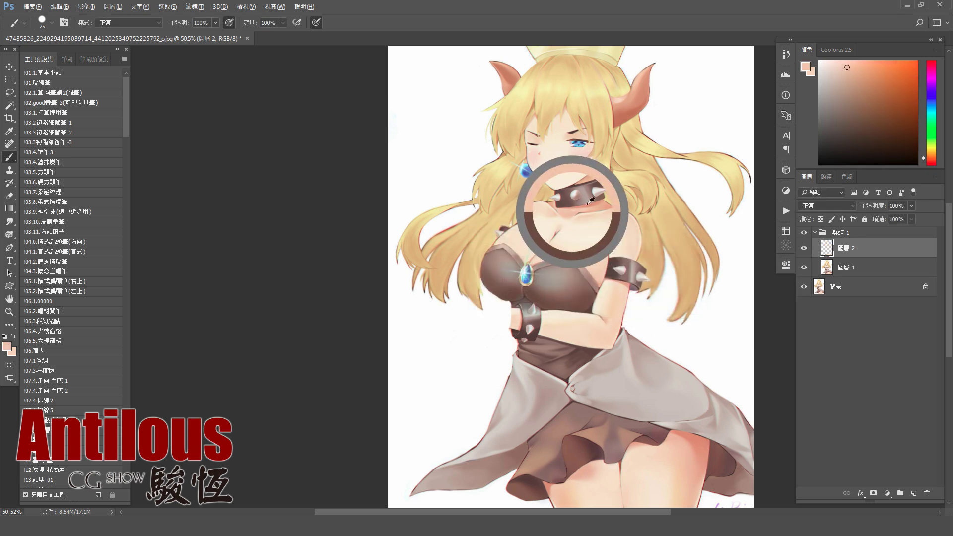
key(bracketright)
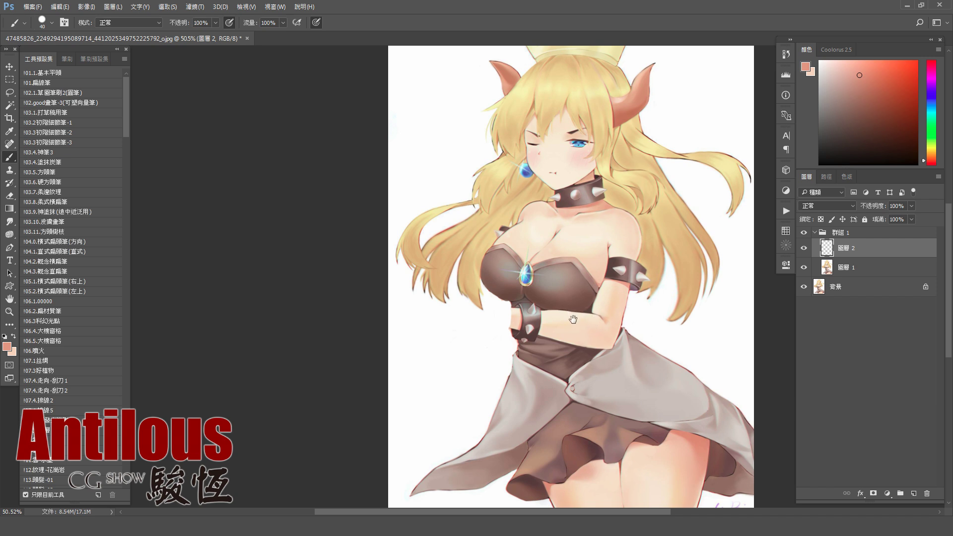
drag(577, 317, 556, 313)
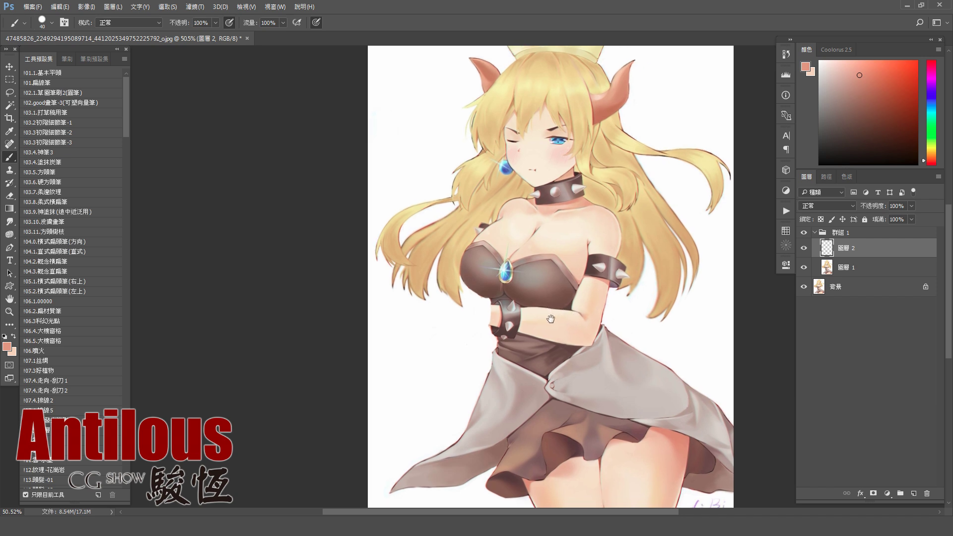
alt+click(589, 311)
key(bracketleft)
key(bracketright)
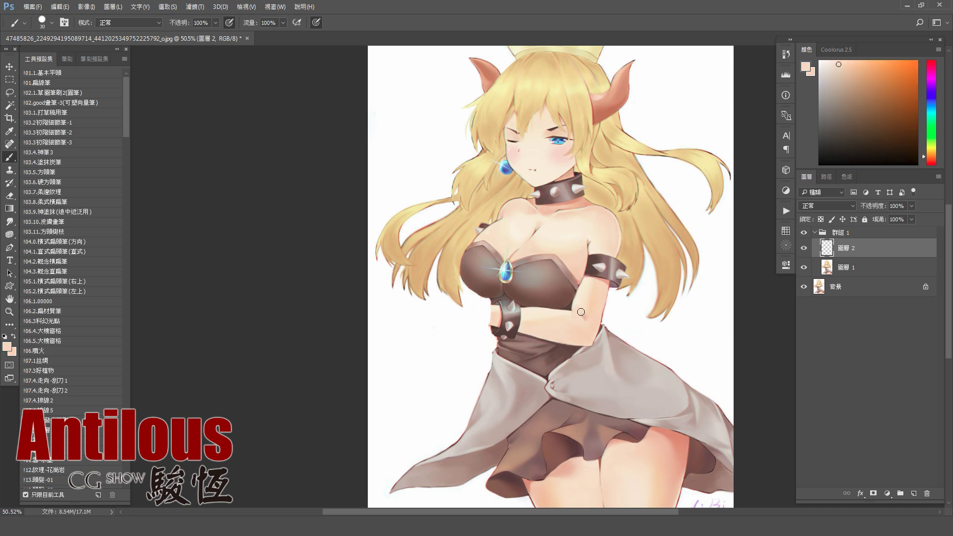
Paint light peach skin over the dark wrist cuff below the bust
alt+click(581, 321)
mouse_move(579, 318)
mouse_down()
mouse_move(504, 311)
mouse_move(499, 321)
mouse_move(499, 310)
mouse_up()
key(bracketright)
alt+click(499, 320)
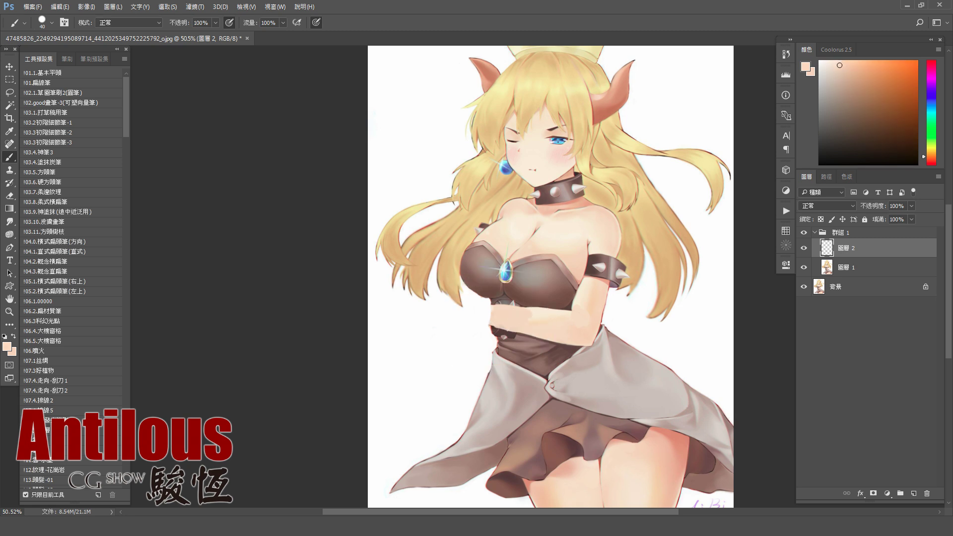
click(96, 140)
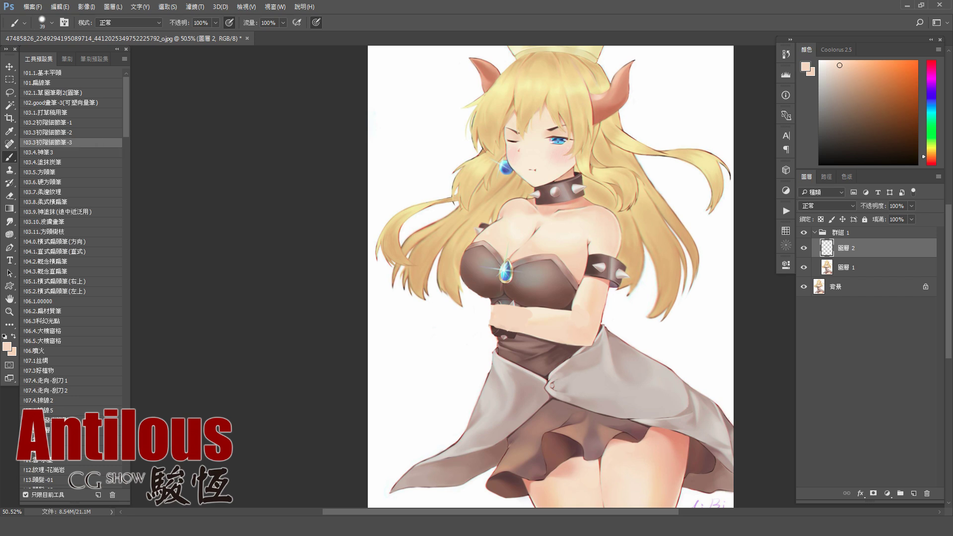
alt+click(595, 266)
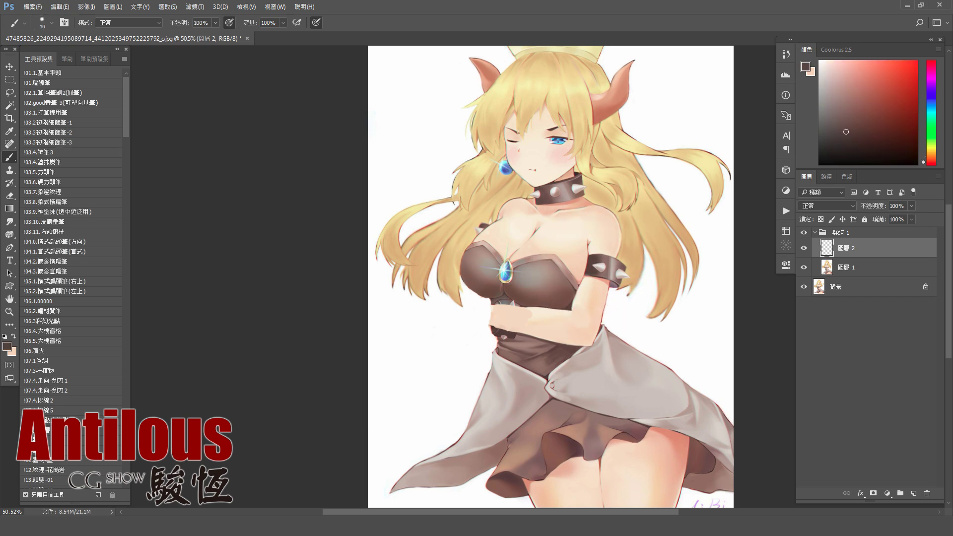
Cover the grey-teal wrist and hand with dark brown strokes to form a glove
alt+click(497, 311)
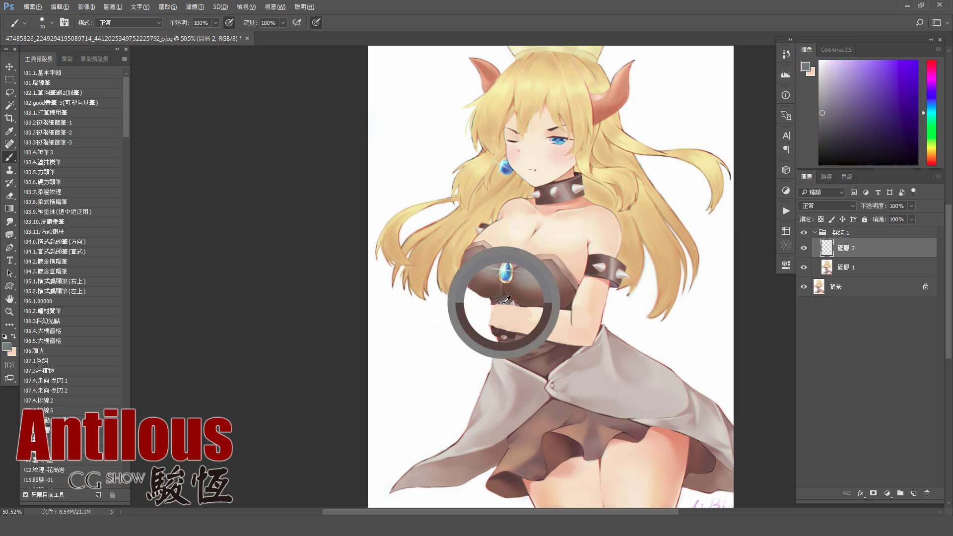
key(bracketright)
key(bracketright)
key(bracketright)
drag(497, 300, 493, 337)
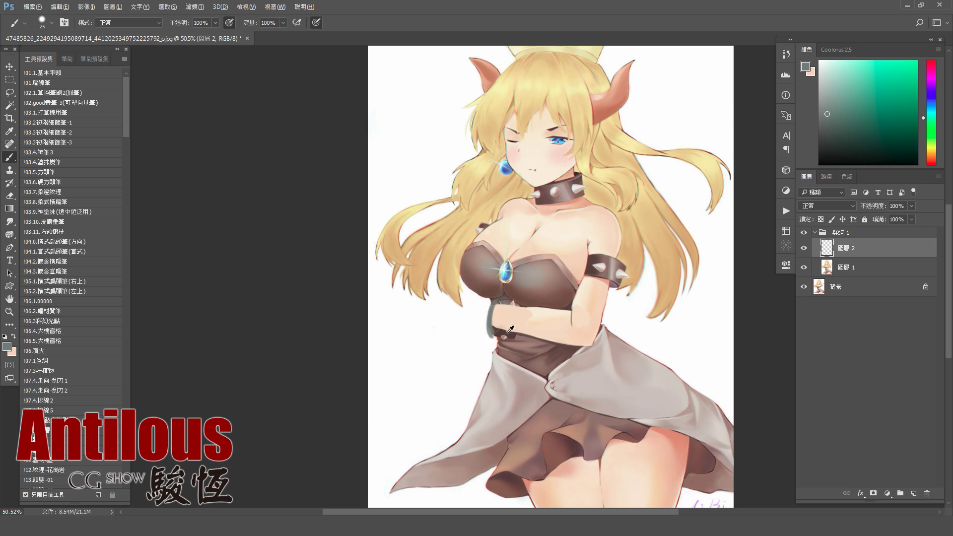
alt+click(510, 329)
key(bracketright)
key(bracketright)
drag(494, 304, 491, 337)
mouse_move(496, 297)
mouse_down()
mouse_move(492, 338)
mouse_move(509, 304)
mouse_move(495, 340)
mouse_up()
key(bracketleft)
mouse_move(512, 303)
mouse_down()
mouse_move(489, 345)
mouse_move(501, 305)
mouse_move(492, 345)
mouse_move(513, 305)
mouse_move(510, 345)
mouse_move(524, 343)
mouse_up()
key(bracketright)
key(bracketleft)
key(bracketright)
key(bracketright)
key(bracketright)
key(bracketleft)
key(bracketleft)
key(bracketleft)
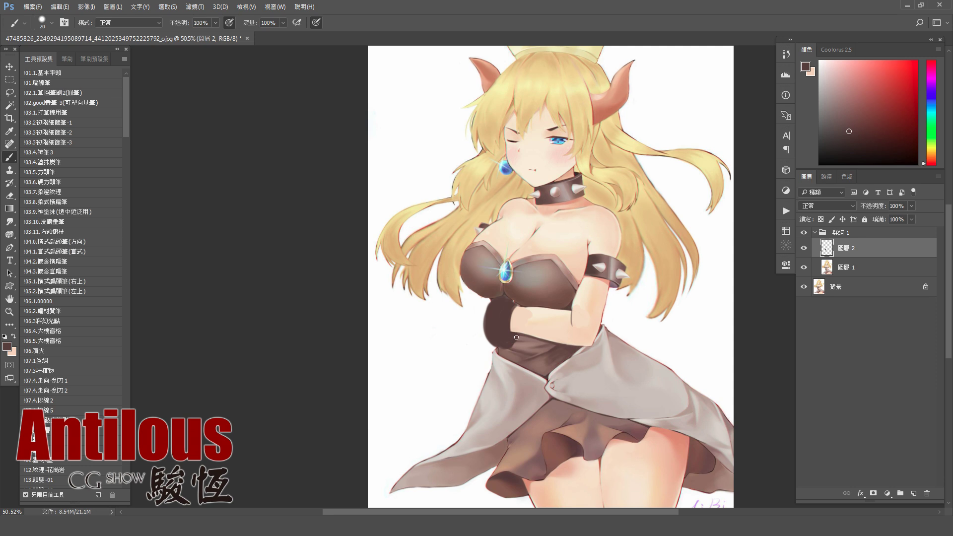
Resample arm and glove tones and smooth the glove with darker brown strokes
alt+click(516, 318)
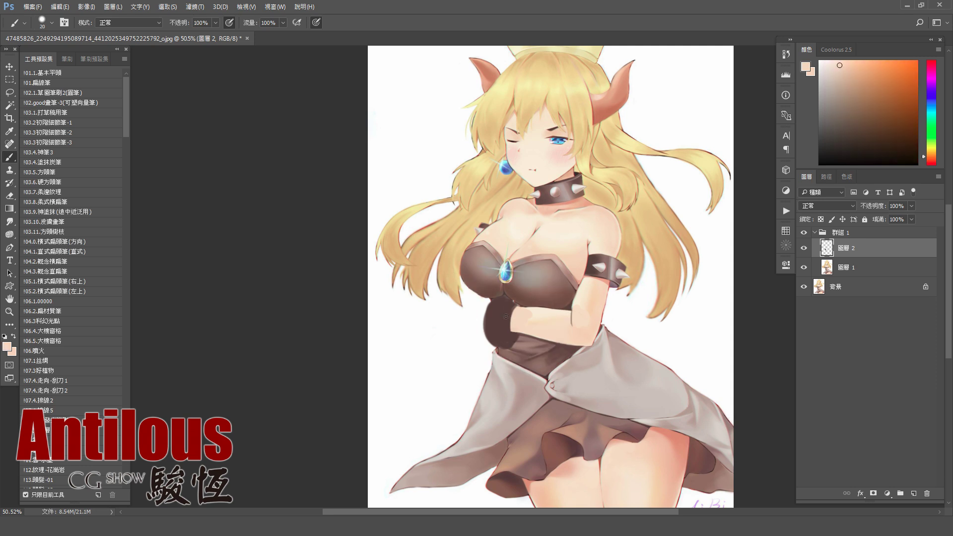
alt+click(613, 266)
key(bracketright)
key(bracketright)
key(bracketright)
alt+click(503, 310)
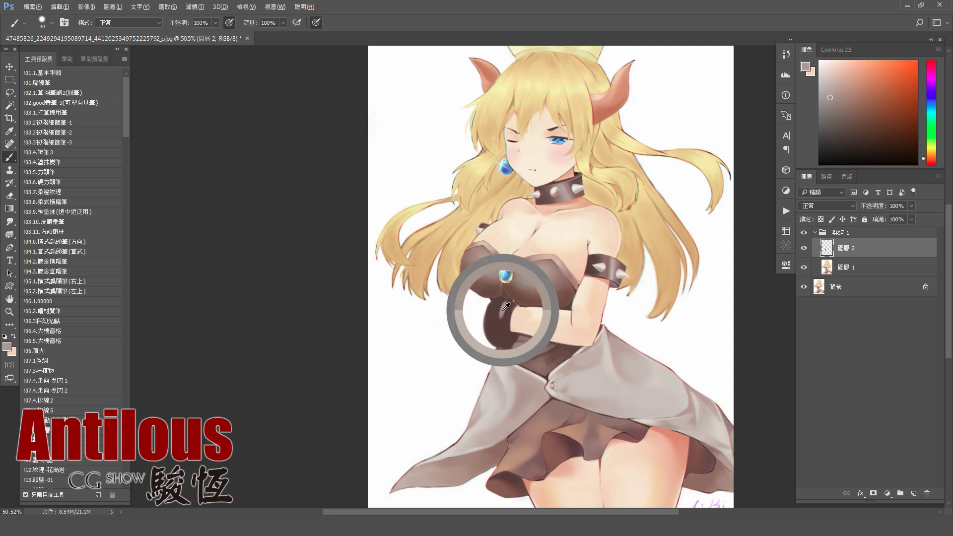
key(bracketright)
key(bracketright)
key(bracketright)
alt+click(497, 309)
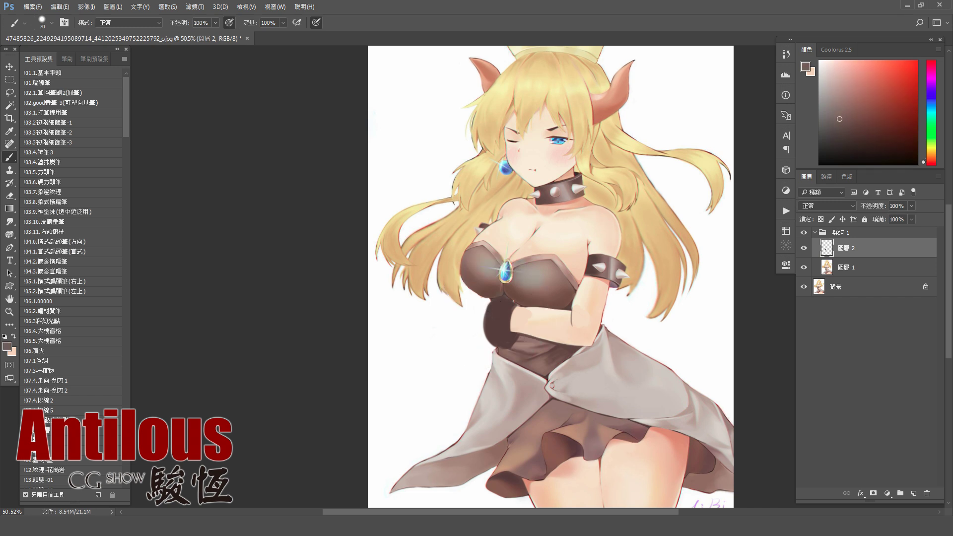
drag(497, 317, 509, 303)
key(bracketright)
key(bracketright)
key(bracketright)
key(bracketleft)
key(bracketleft)
key(bracketleft)
alt+click(507, 313)
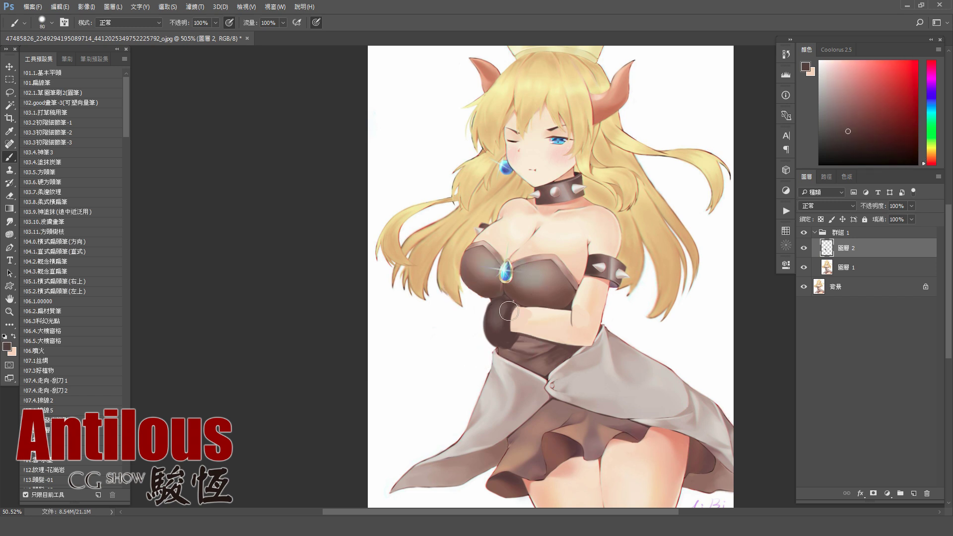
Toggle the glove shading to compare, then make 圖層 1 the working layer
drag(571, 302, 566, 331)
drag(496, 355, 514, 360)
key(Escape)
click(804, 250)
key(ctrl+2)
key(Escape)
click(855, 267)
Add a new empty layer and paint sampled skin-tone fingers left of the dark glove
key(ctrl+shift+alt+n)
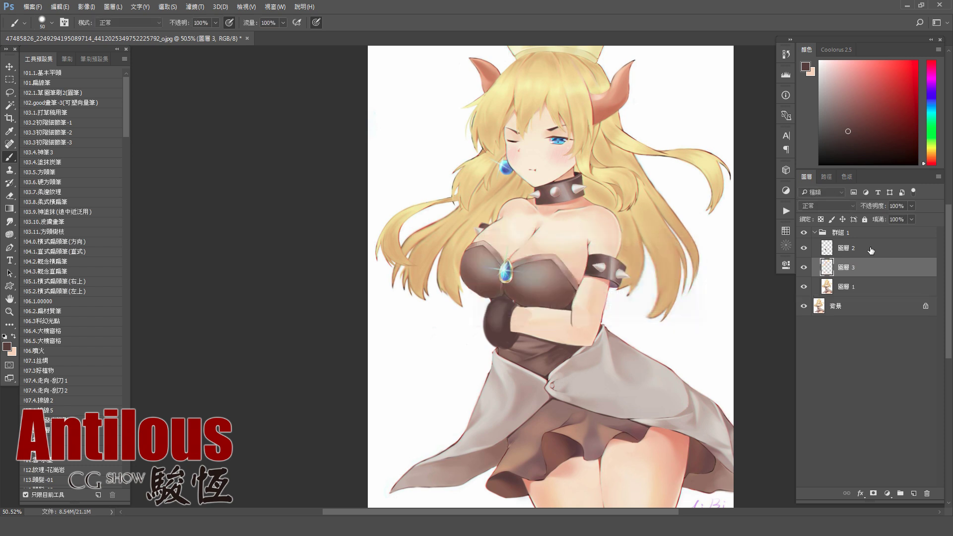
click(88, 75)
scroll(499, 252, up, 1)
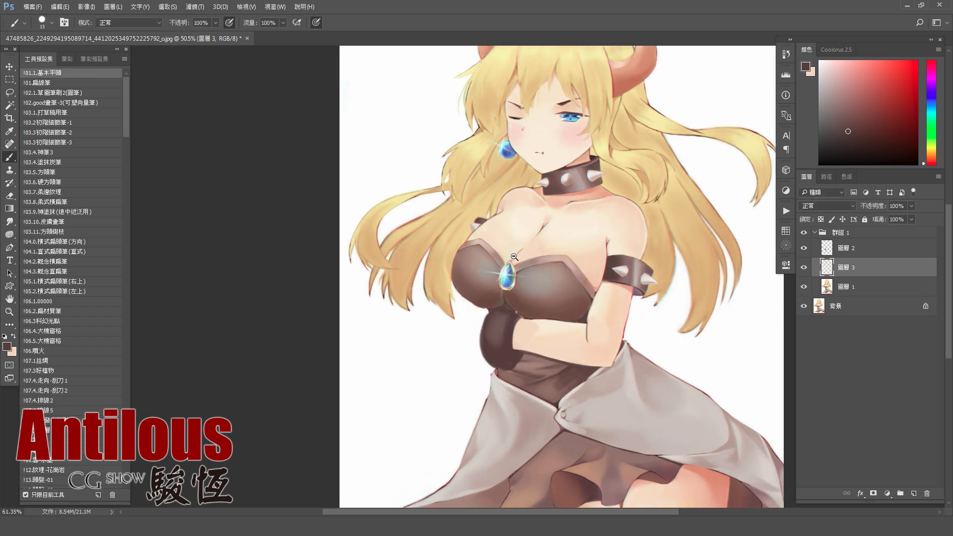
alt+click(575, 202)
key(bracketright)
key(bracketright)
key(bracketright)
key(bracketright)
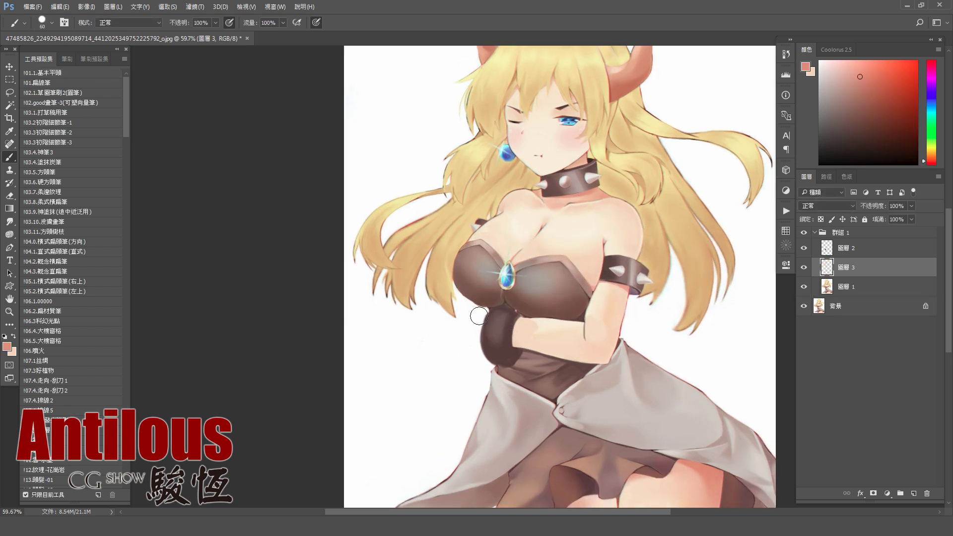
mouse_move(472, 310)
mouse_down()
mouse_move(473, 350)
mouse_move(479, 317)
mouse_up()
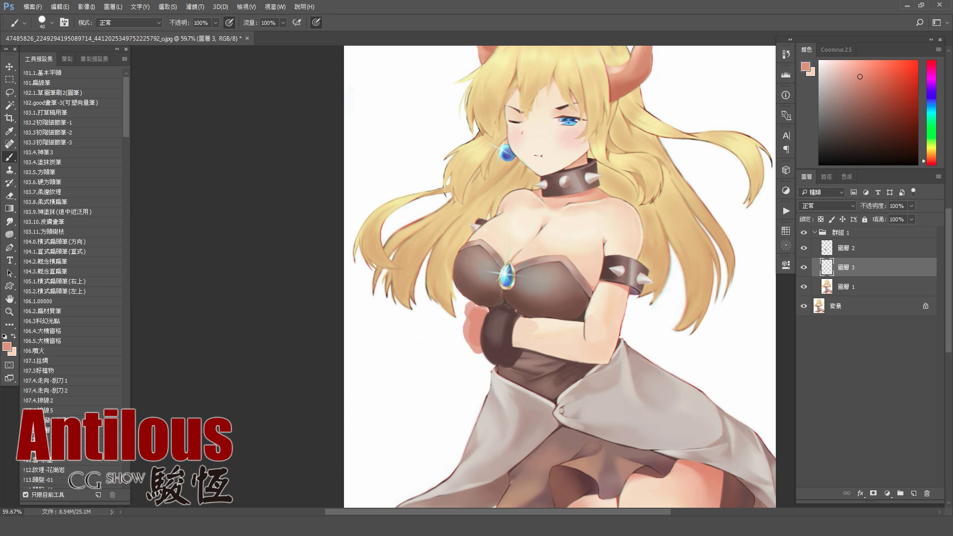
key(bracketleft)
key(bracketleft)
key(bracketright)
key(bracketleft)
key(bracketleft)
With a fine detail brush, paint sampled light peach onto the hand
click(77, 142)
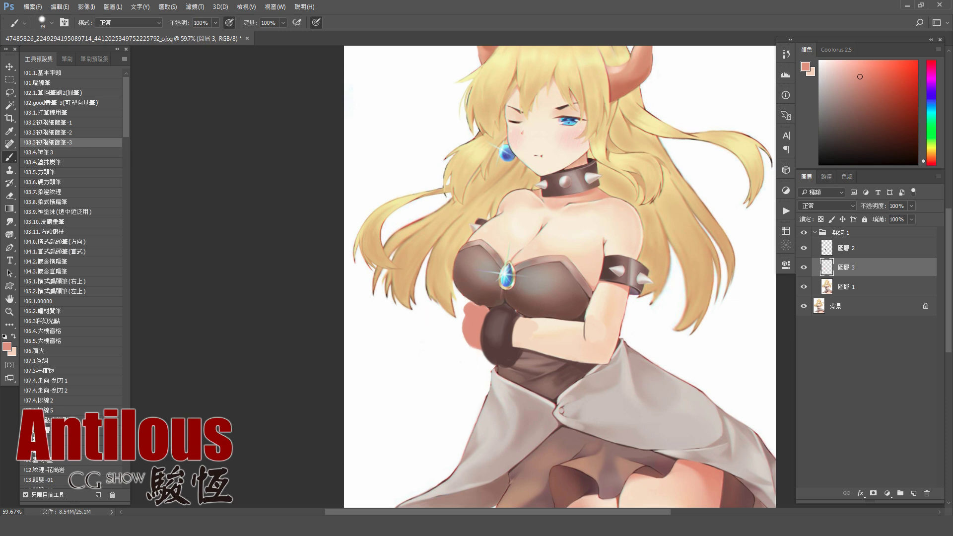
alt+click(520, 336)
key(bracketright)
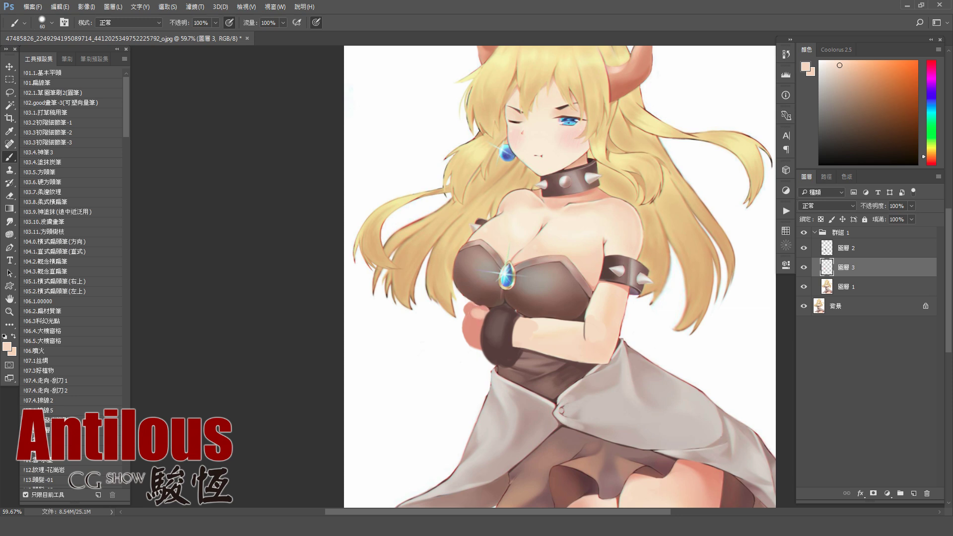
key(bracketleft)
mouse_move(479, 311)
mouse_down()
mouse_move(467, 316)
mouse_move(473, 322)
mouse_move(582, 78)
mouse_up()
key(bracketright)
Rotate the view and try two brush strokes on the hand, undoing both
key(r)
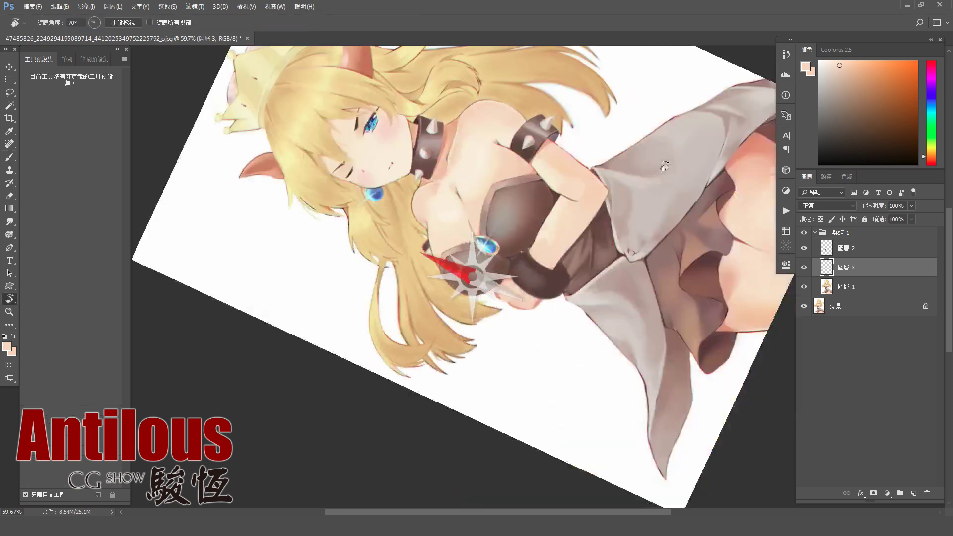
key(b)
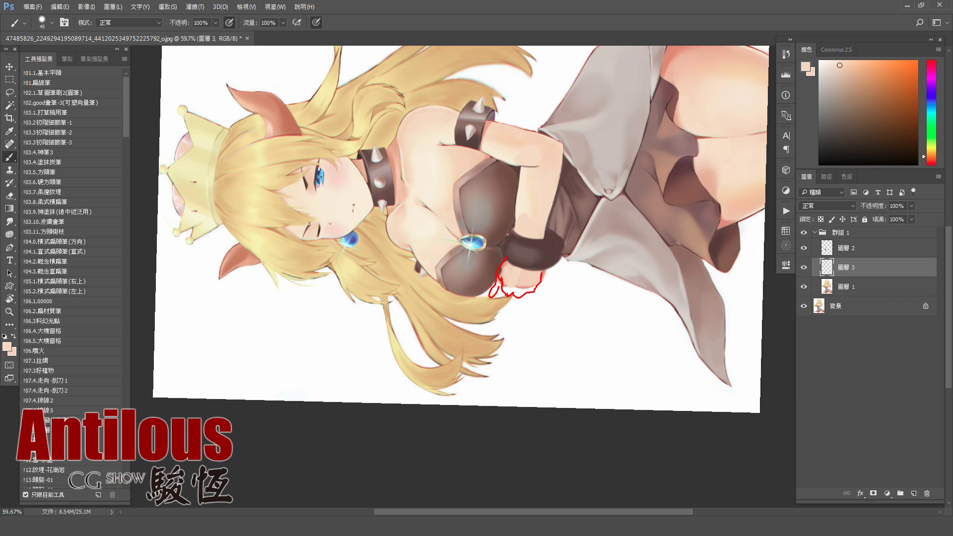
drag(506, 292, 502, 299)
key(ctrl+z)
mouse_move(505, 256)
mouse_down()
mouse_move(503, 278)
mouse_move(547, 271)
mouse_up()
key(ctrl+z)
With a smaller brush and light salmon, add a faint peach stroke below the hand and touch up the fingertips
alt+click(524, 167)
alt+shift+right_click(507, 276)
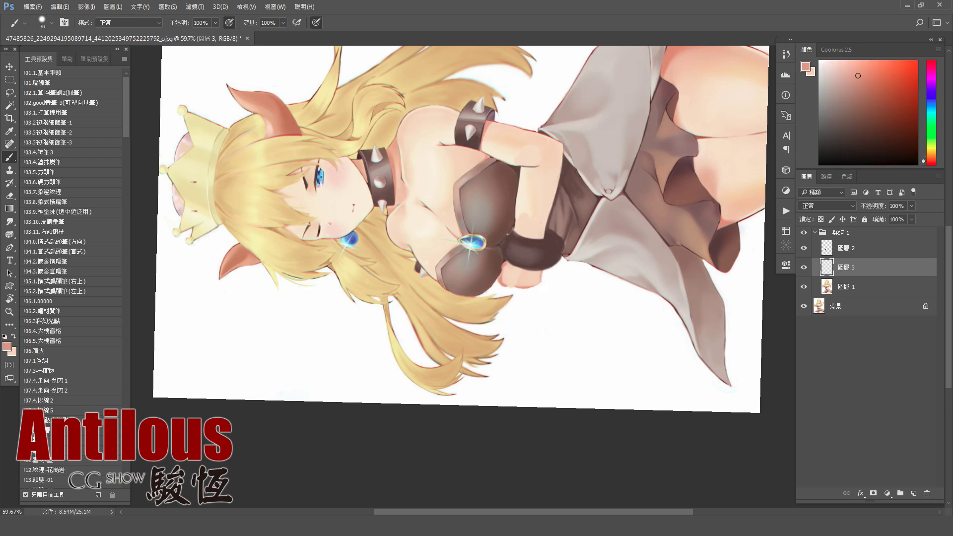
key(bracketleft)
key(bracketleft)
key(bracketleft)
drag(496, 287, 496, 296)
drag(505, 296, 508, 292)
key(bracketright)
key(bracketright)
Shade the fingertips in sampled light peach, then sample deeper pink and peach tones with a smaller brush
alt+click(509, 282)
drag(507, 295, 507, 284)
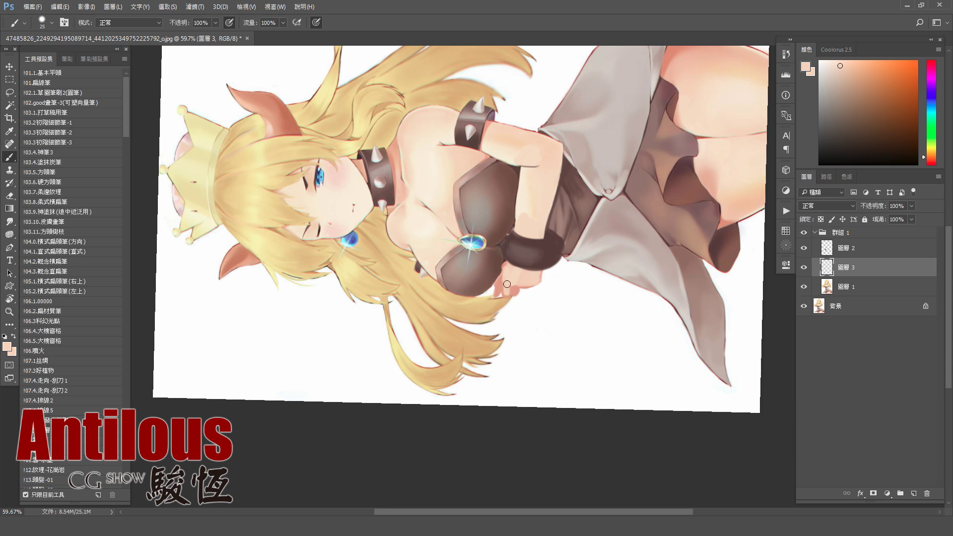
key(bracketleft)
alt+click(509, 280)
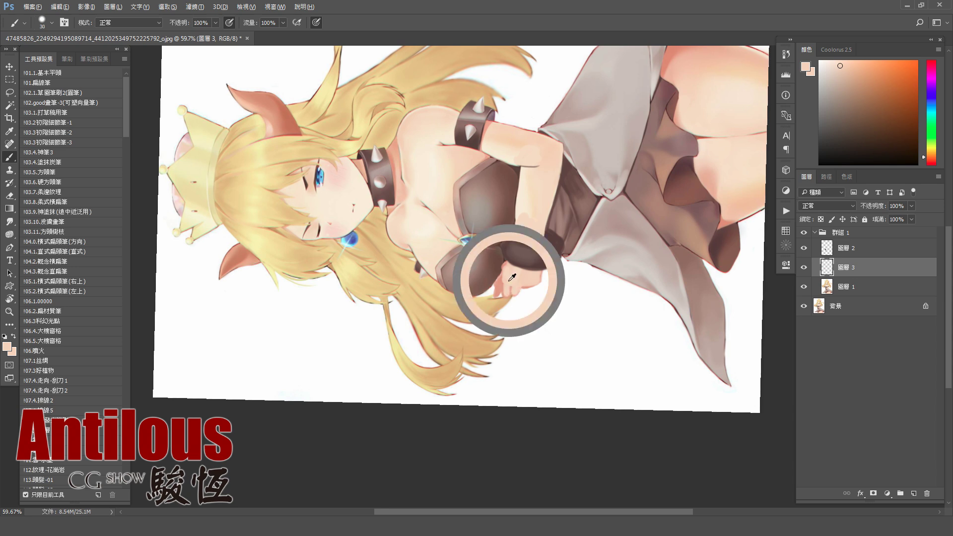
key(bracketleft)
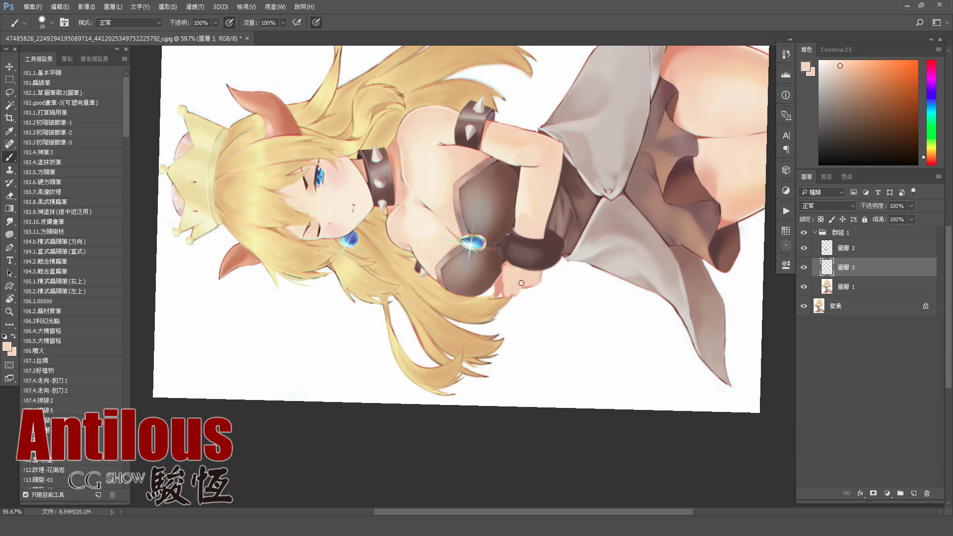
alt+click(514, 287)
key(bracketleft)
key(bracketleft)
key(bracketleft)
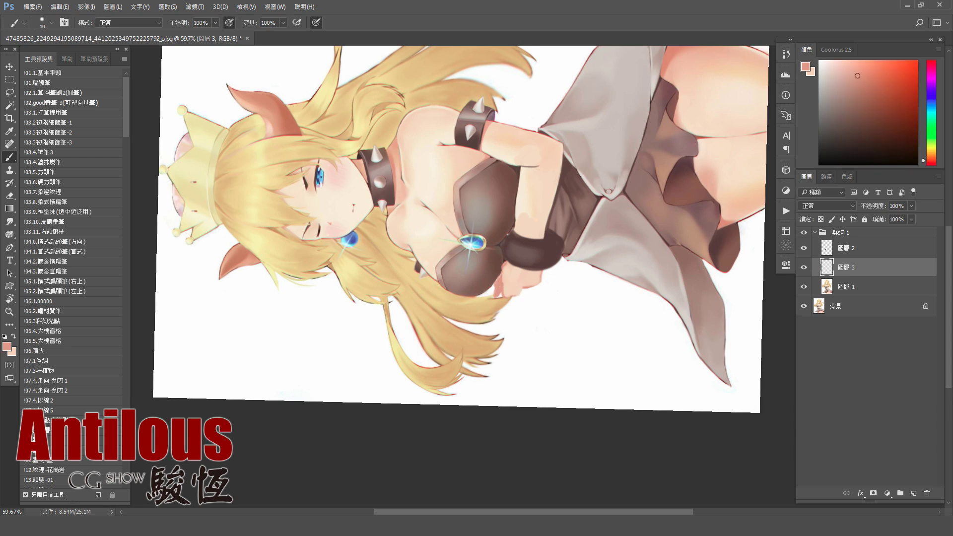
alt+click(525, 285)
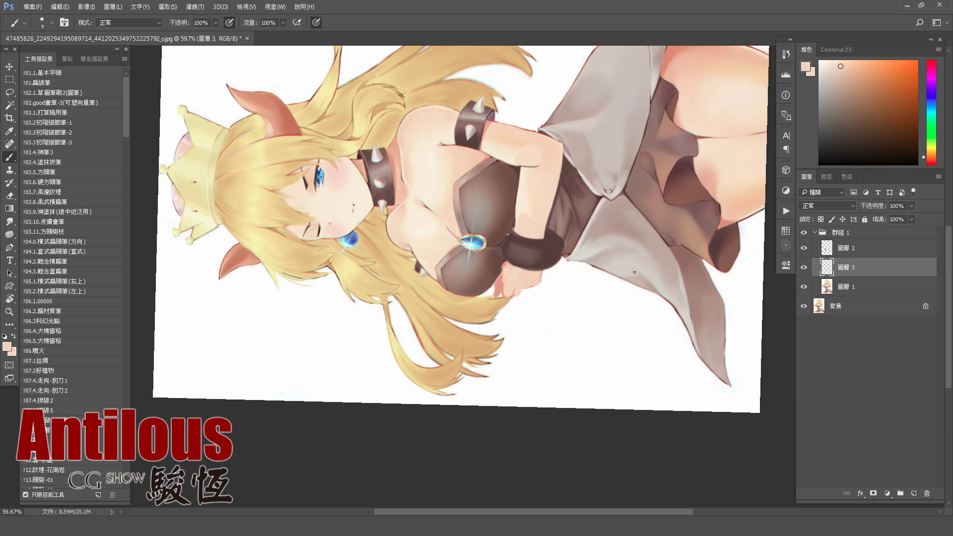
Tilt the canvas to a comfortable painting angle and sample darker salmon skin tones from the hand
key(r)
drag(634, 272, 658, 208)
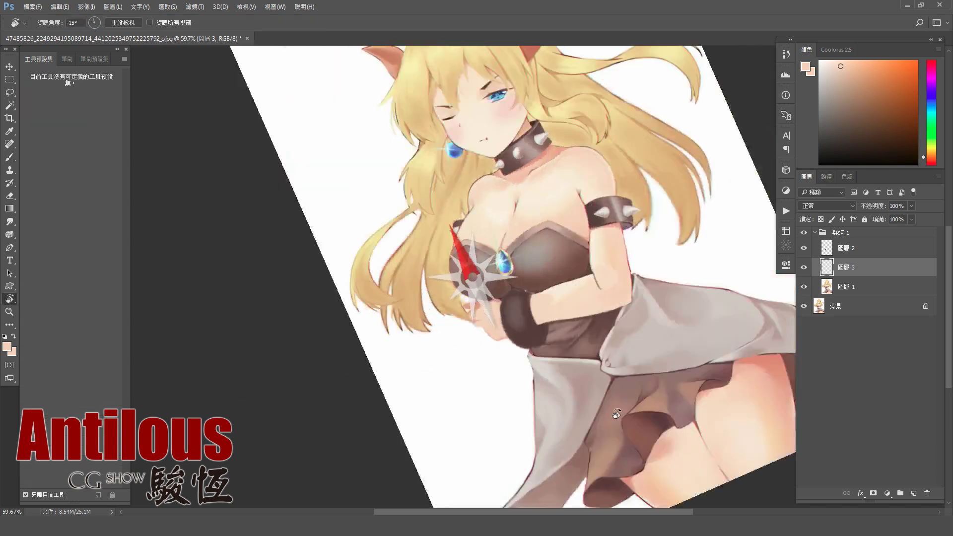
key(b)
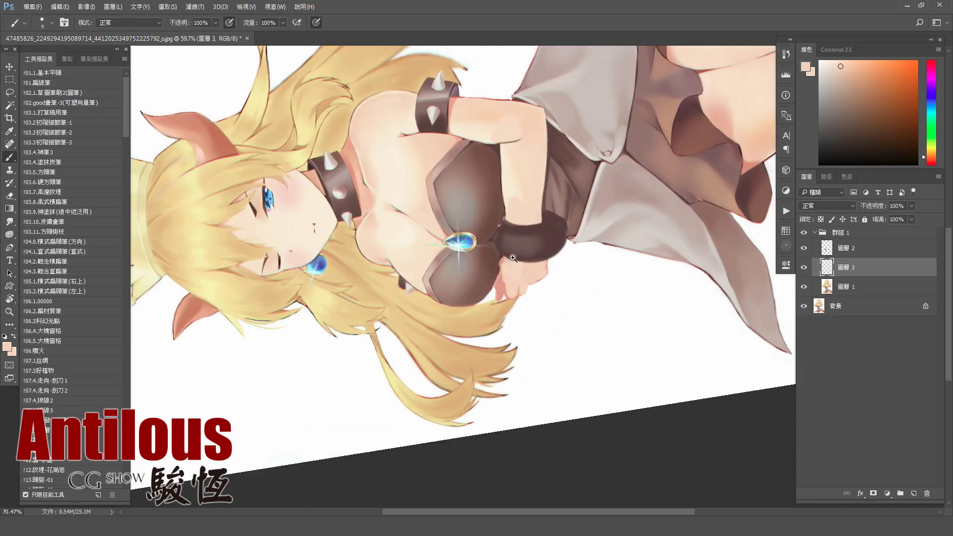
scroll(397, 269, up, 3)
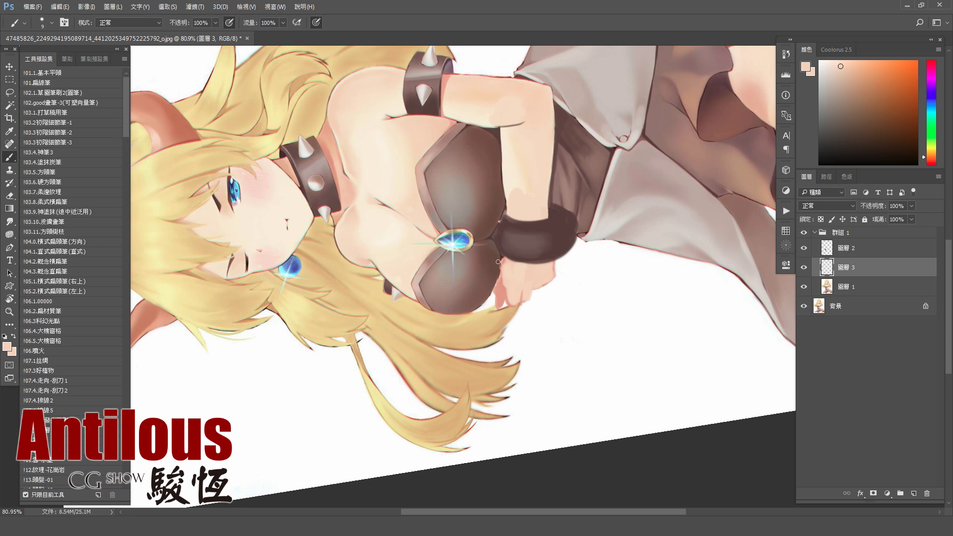
alt+click(505, 272)
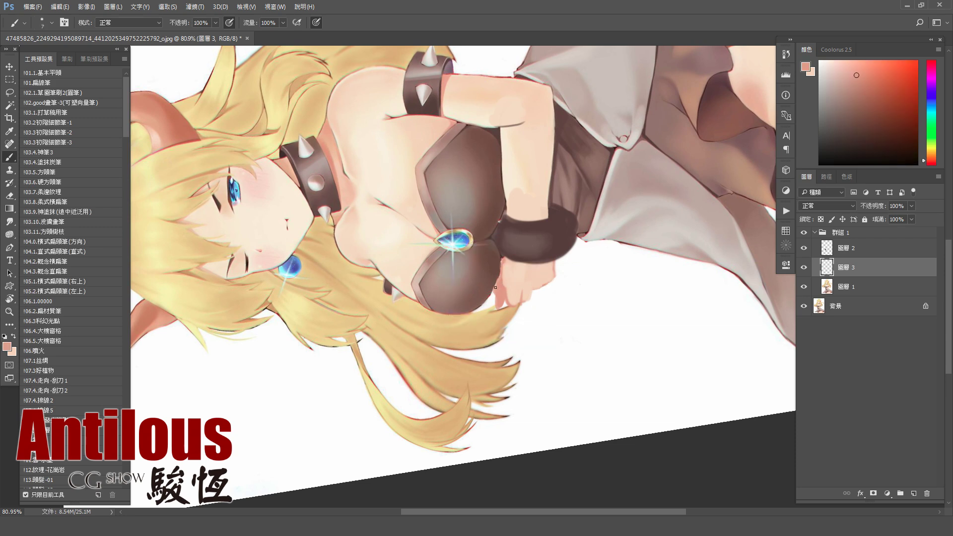
alt+click(503, 295)
Pick a slightly darker salmon shade, resample the hand's skin, and turn the canvas back upright
click(860, 80)
click(865, 84)
key(bracketright)
alt+click(497, 297)
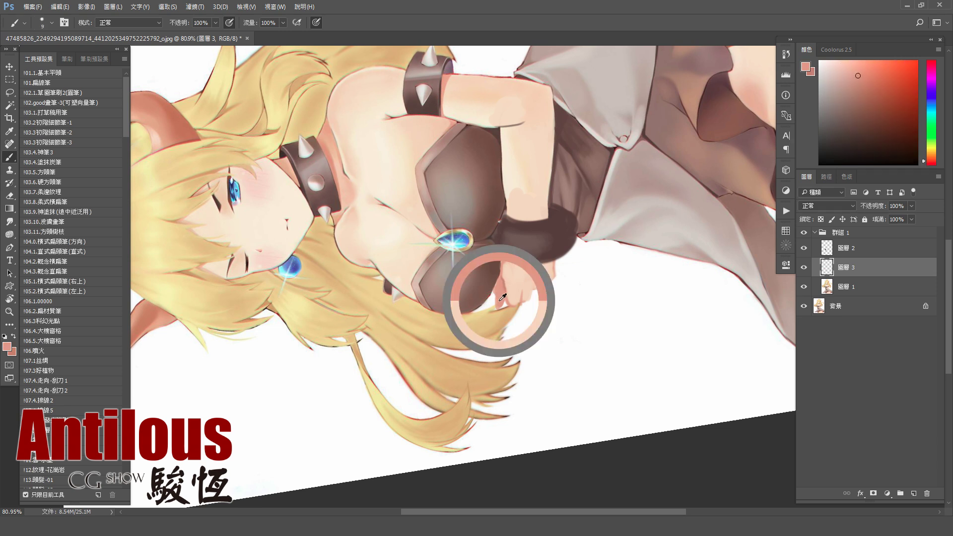
key(bracketright)
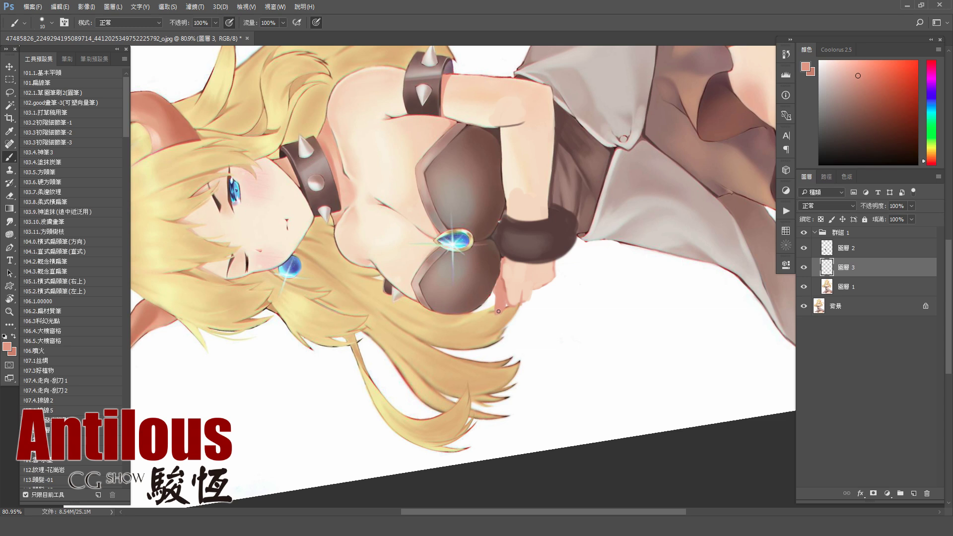
alt+click(497, 295)
key(bracketleft)
key(r)
drag(521, 99, 793, 302)
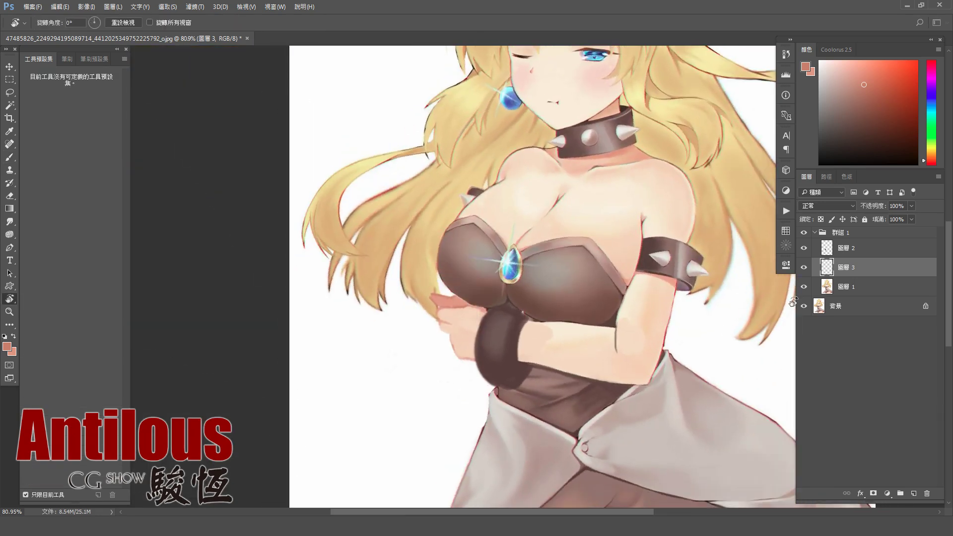
key(b)
click(804, 233)
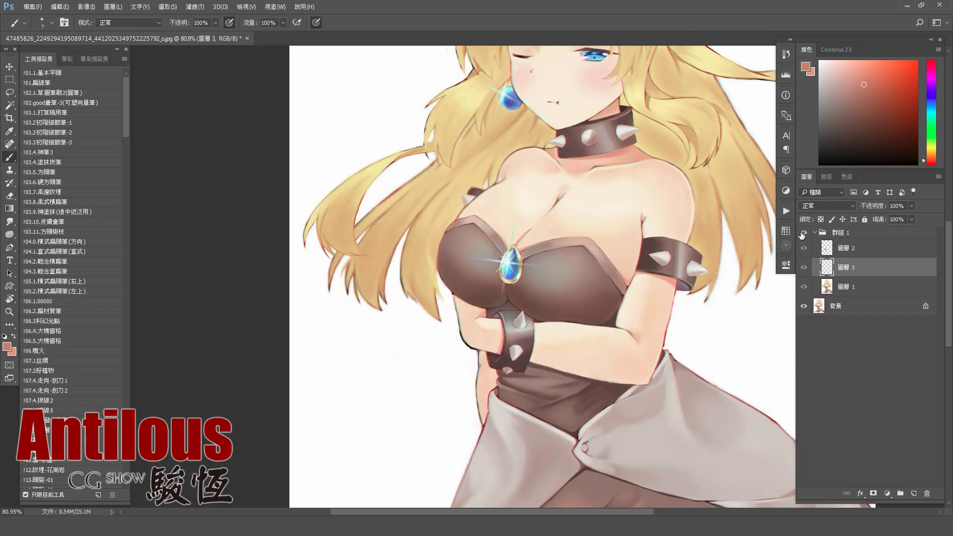
click(803, 233)
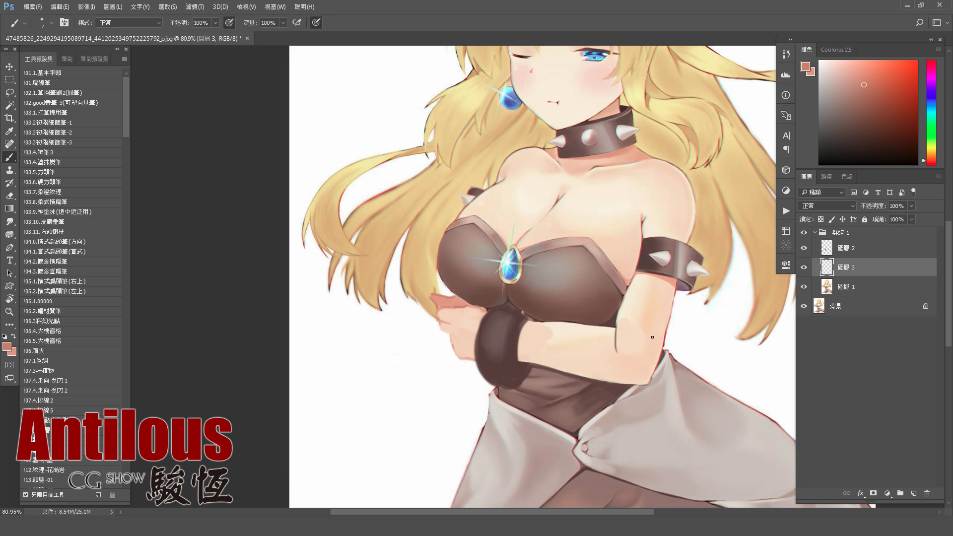
key(r)
drag(546, 149, 516, 318)
key(b)
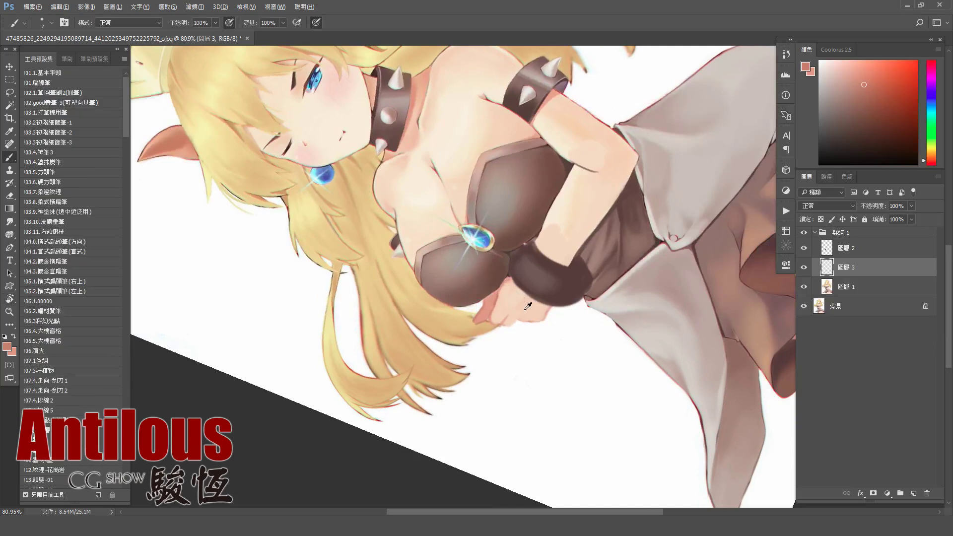
alt+click(515, 317)
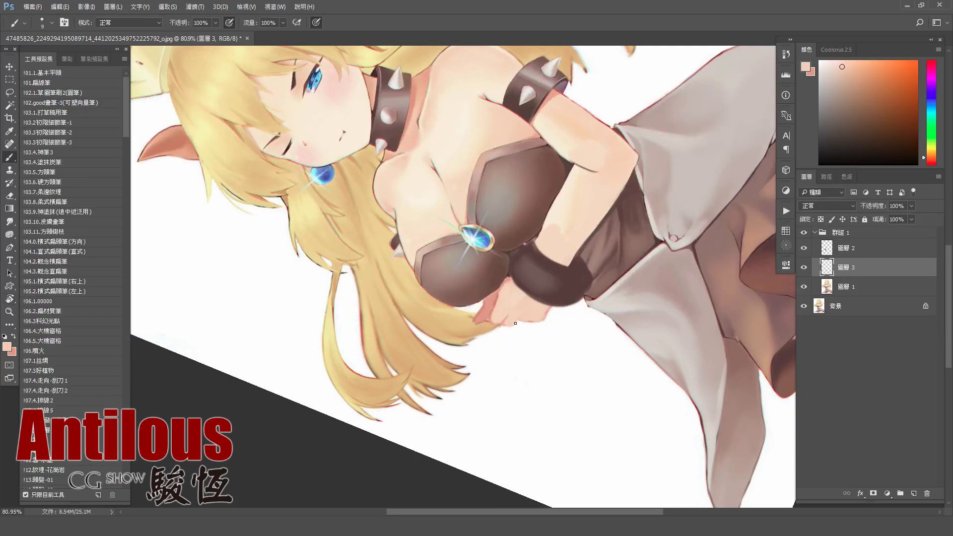
key(bracketright)
key(bracketleft)
key(bracketleft)
key(bracketleft)
key(bracketright)
key(bracketleft)
scroll(581, 292, down, 3)
Rotate the canvas back upright, sample a chest colour with a larger brush, and zoom out
key(r)
drag(680, 200, 695, 325)
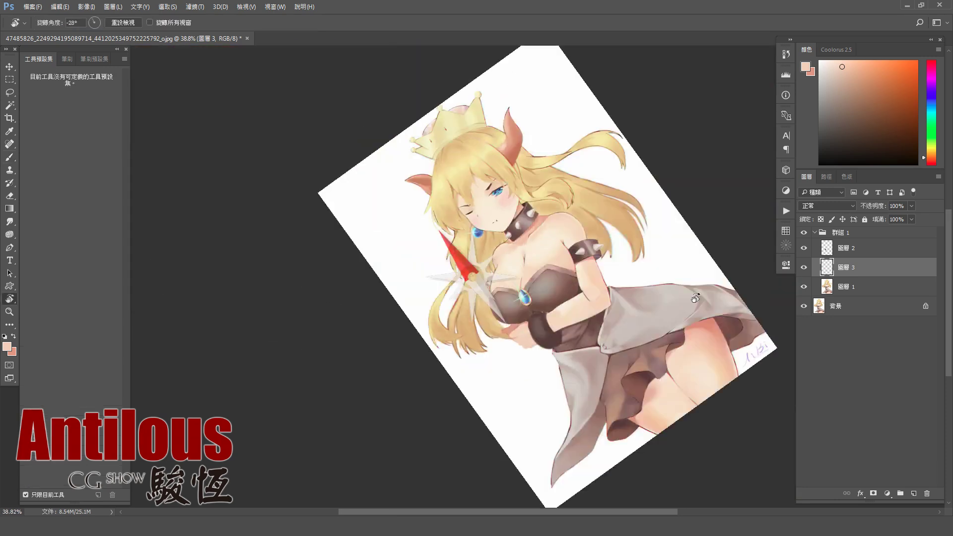
key(b)
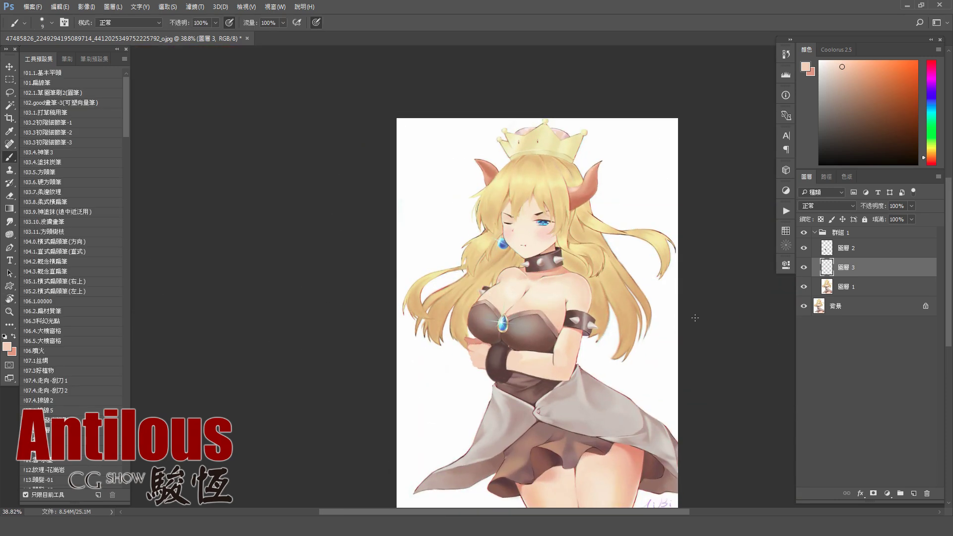
scroll(457, 281, up, 2)
alt+click(492, 342)
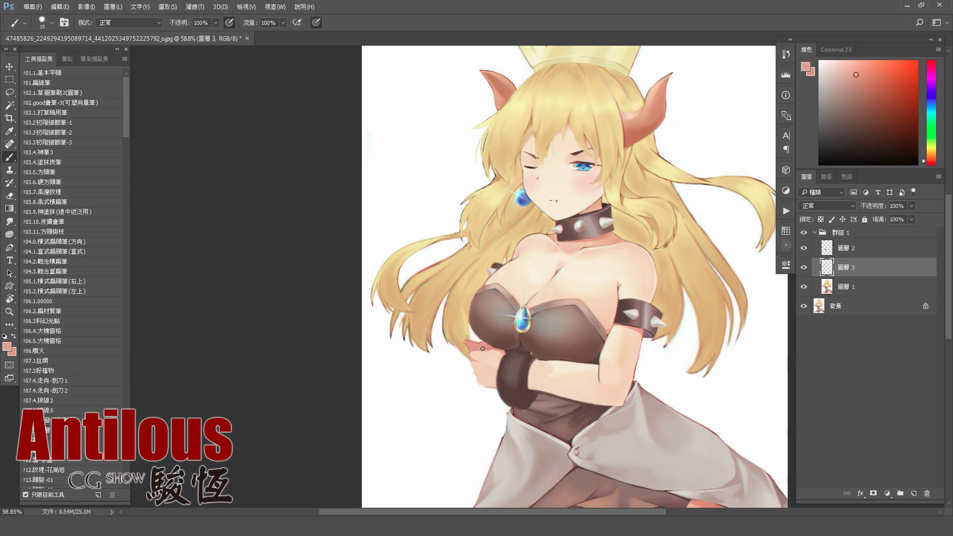
key(bracketright)
key(bracketright)
key(bracketright)
key(bracketright)
alt+click(494, 353)
scroll(523, 348, down, 1)
scroll(522, 348, down, 1)
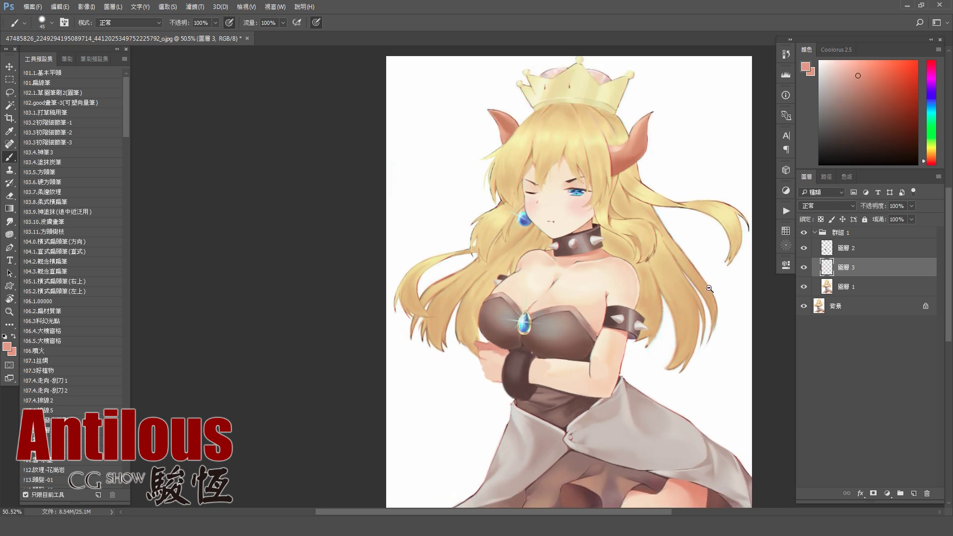
Merge 圖層 3 down into 圖層 2 with Ctrl+E
shift+click(862, 248)
key(ctrl+e)
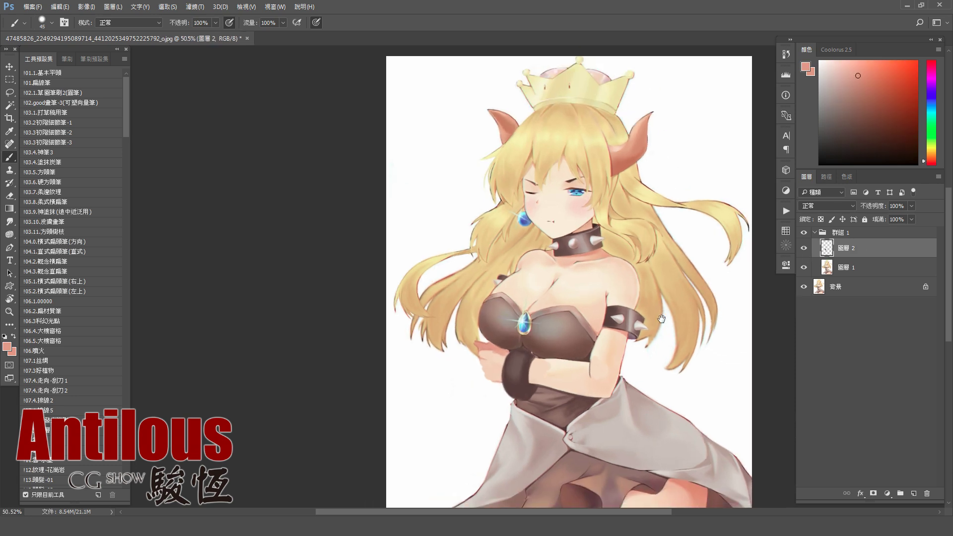
scroll(662, 319, down, 3)
scroll(558, 281, up, 3)
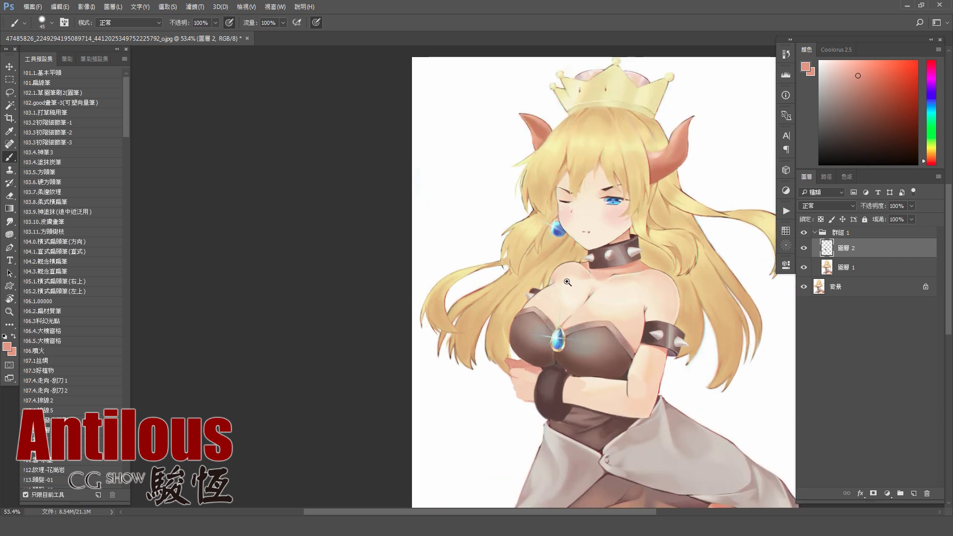
scroll(567, 282, down, 2)
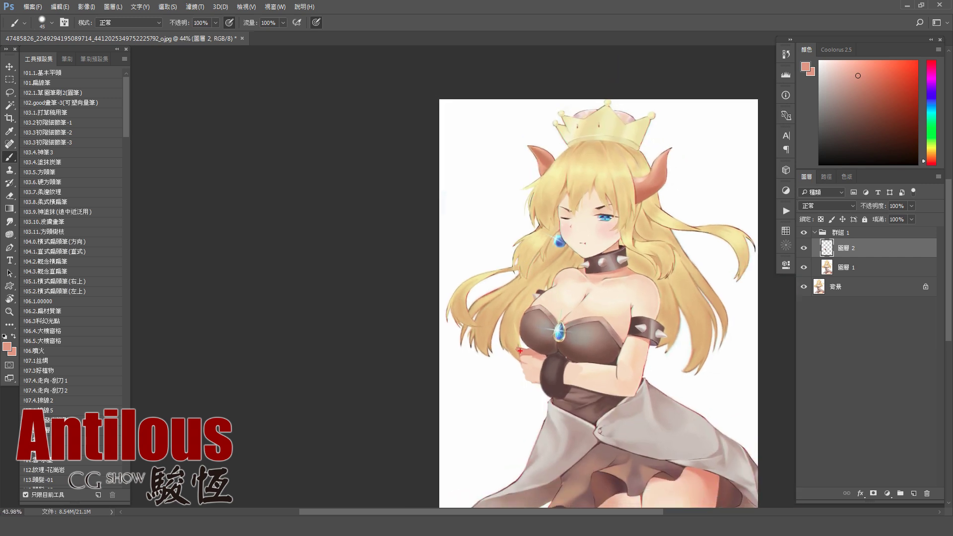
mouse_move(520, 351)
mouse_down()
mouse_move(493, 230)
mouse_move(525, 293)
mouse_move(526, 386)
mouse_up()
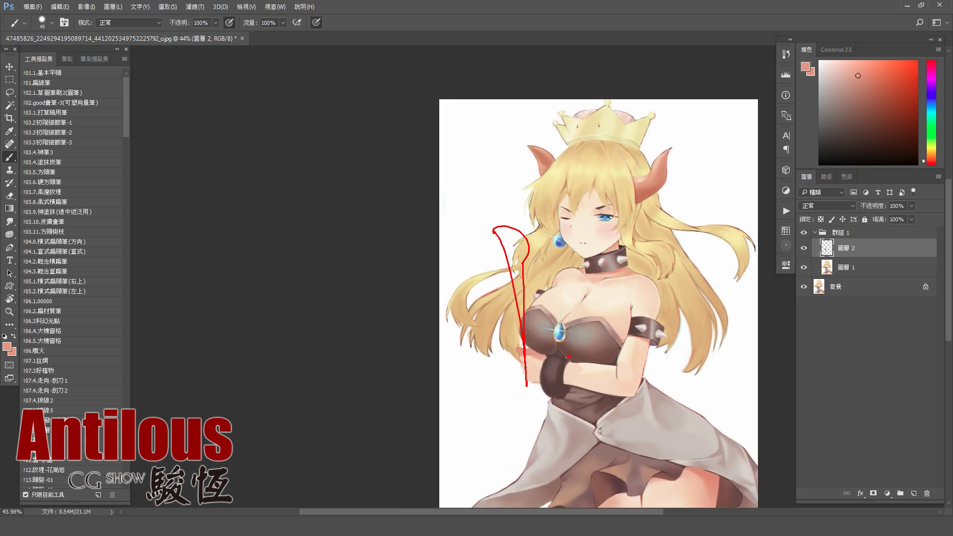
key(ctrl+z)
drag(618, 271, 517, 194)
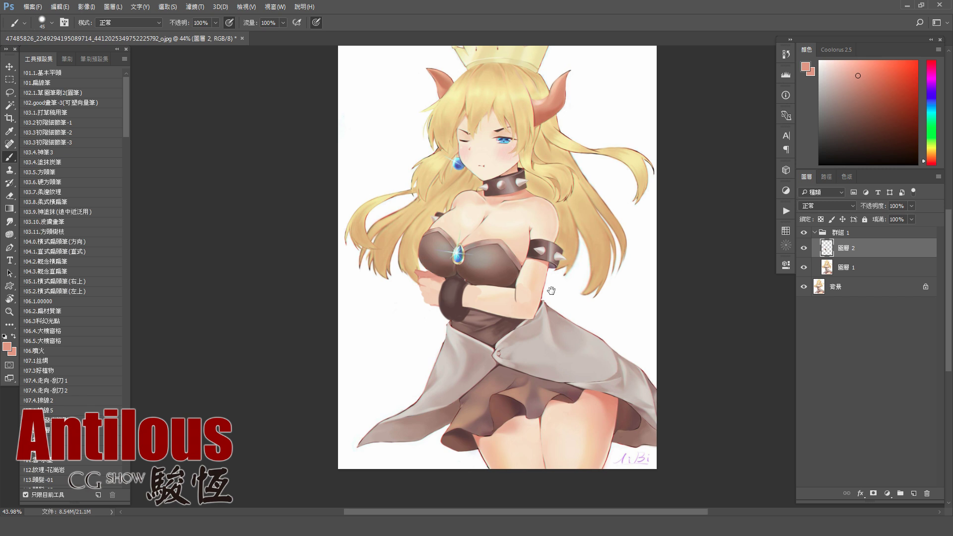
drag(434, 287, 418, 279)
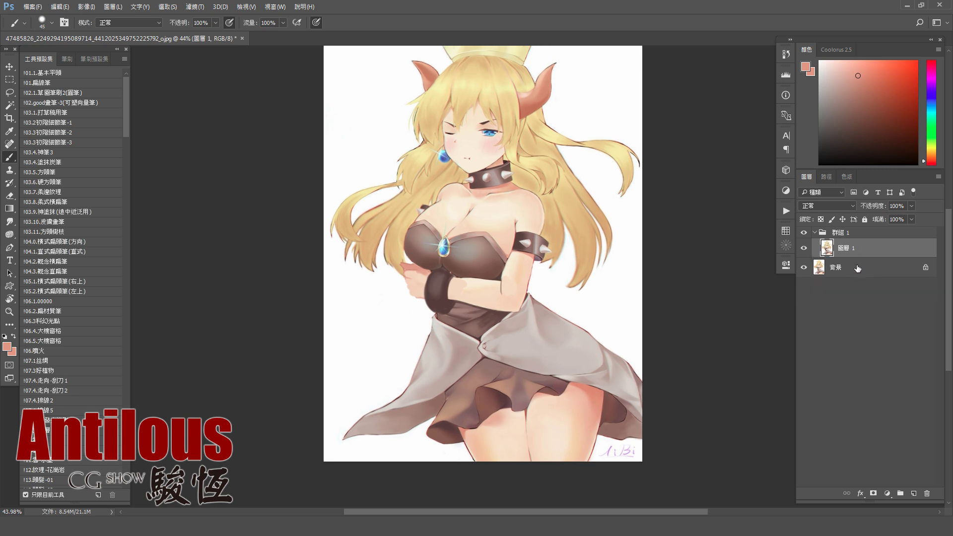
key(ctrl+shift+n)
key(Escape)
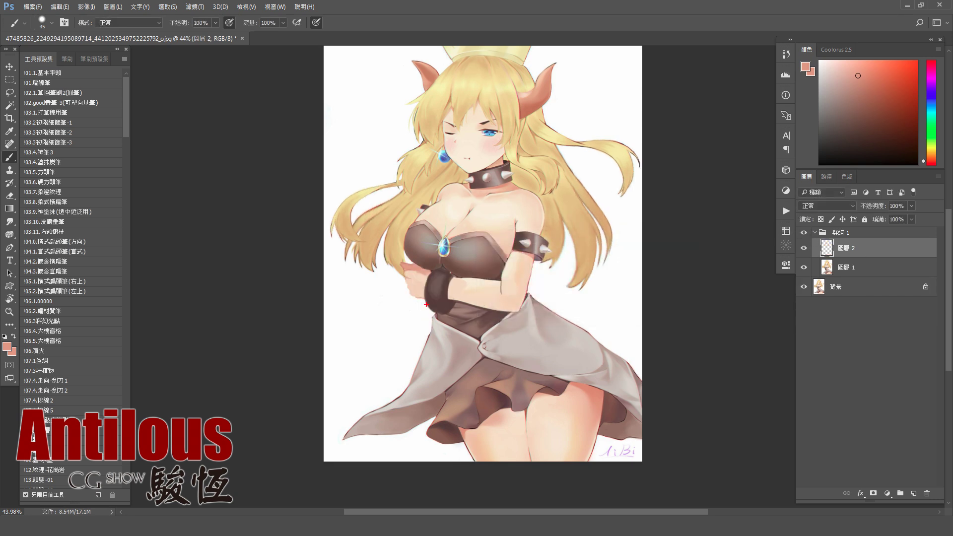
Sketch red guide strokes along the wristband and the skirt's left side, undoing each
drag(422, 296, 436, 348)
key(ctrl+z)
drag(430, 289, 428, 382)
key(ctrl+z)
mouse_move(427, 309)
mouse_down()
mouse_move(413, 375)
mouse_move(432, 367)
mouse_up()
key(ctrl+z)
key(ctrl+z)
key(ctrl+z)
drag(422, 327, 412, 379)
key(ctrl+z)
key(ctrl+z)
mouse_move(423, 312)
mouse_down()
mouse_move(417, 389)
mouse_move(435, 416)
mouse_up()
mouse_move(448, 328)
mouse_down()
mouse_move(446, 401)
mouse_move(495, 429)
mouse_move(486, 438)
mouse_up()
key(ctrl+z)
key(ctrl+z)
key(ctrl+z)
Sample a new skin colour and paint a long skin-tone stroke down from the wrist
alt+click(428, 272)
key(bracketleft)
key(bracketright)
mouse_move(422, 315)
mouse_down()
mouse_move(428, 298)
mouse_move(421, 310)
mouse_move(436, 380)
mouse_up()
key(bracketright)
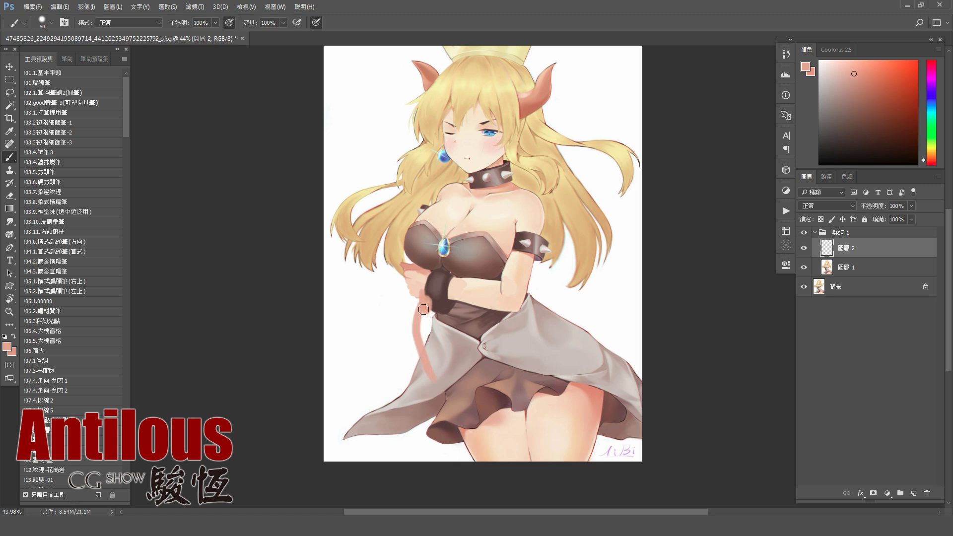
drag(423, 306, 423, 348)
key(bracketleft)
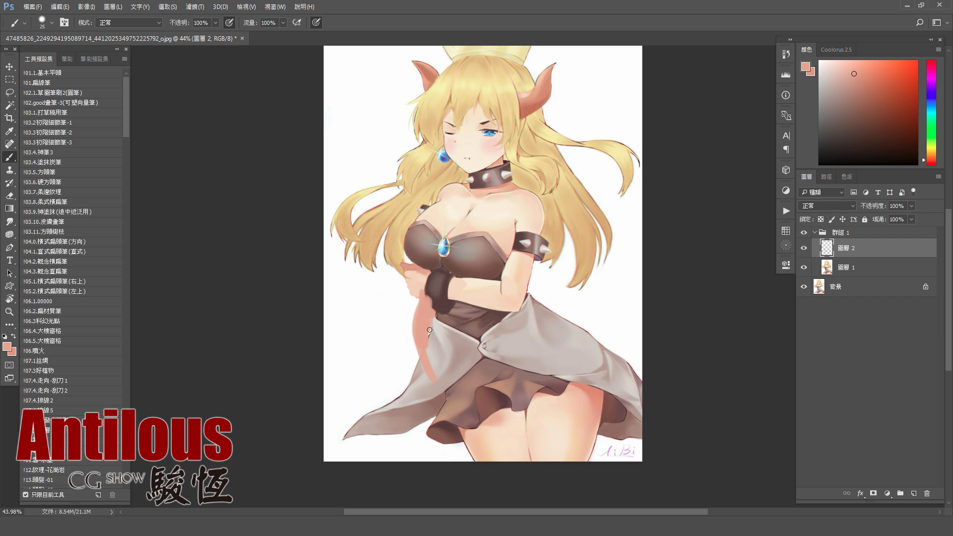
key(bracketleft)
key(bracketright)
scroll(467, 287, up, 3)
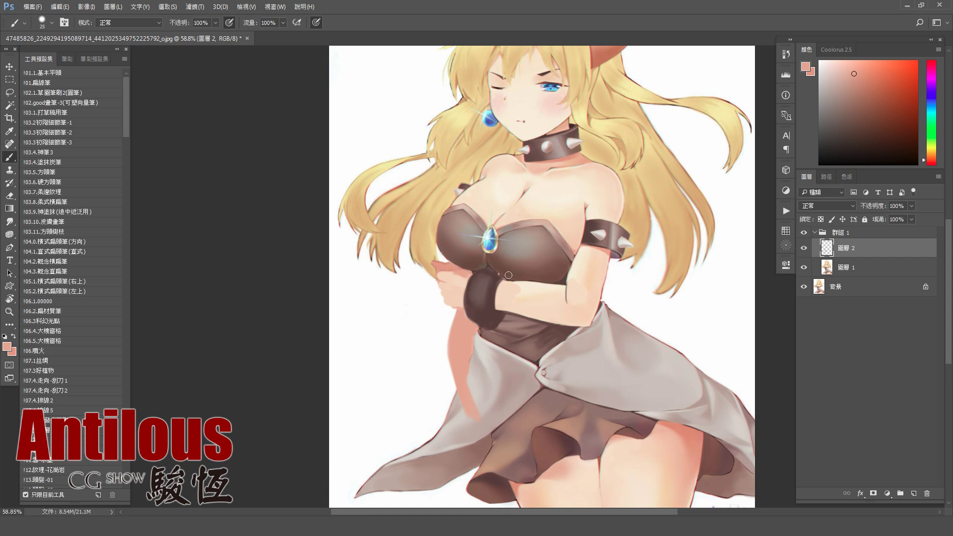
Toggle 圖層 2 to compare, paint out the skin stroke over the grey cloth, and zoom out
click(804, 248)
drag(465, 393, 469, 377)
scroll(533, 323, down, 1)
scroll(526, 325, down, 1)
scroll(516, 329, down, 1)
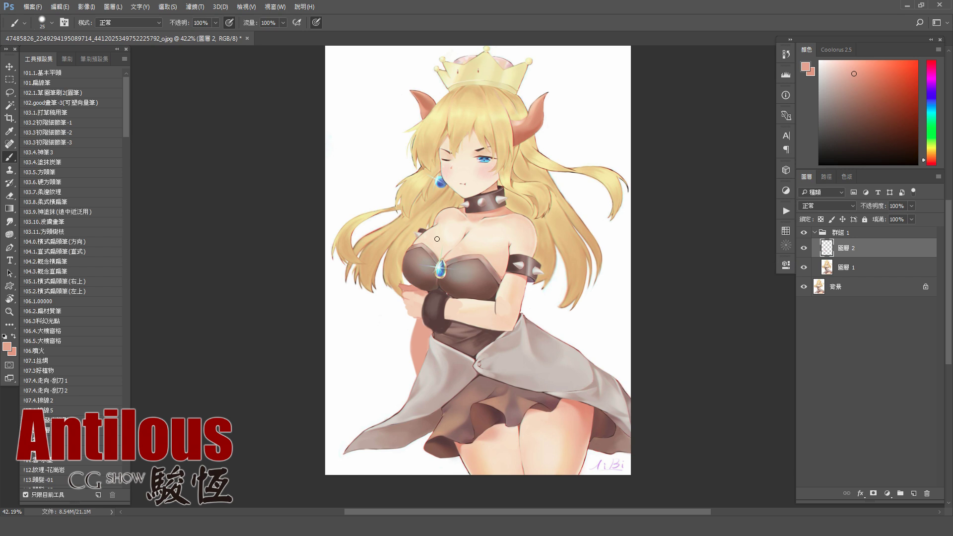
key(e)
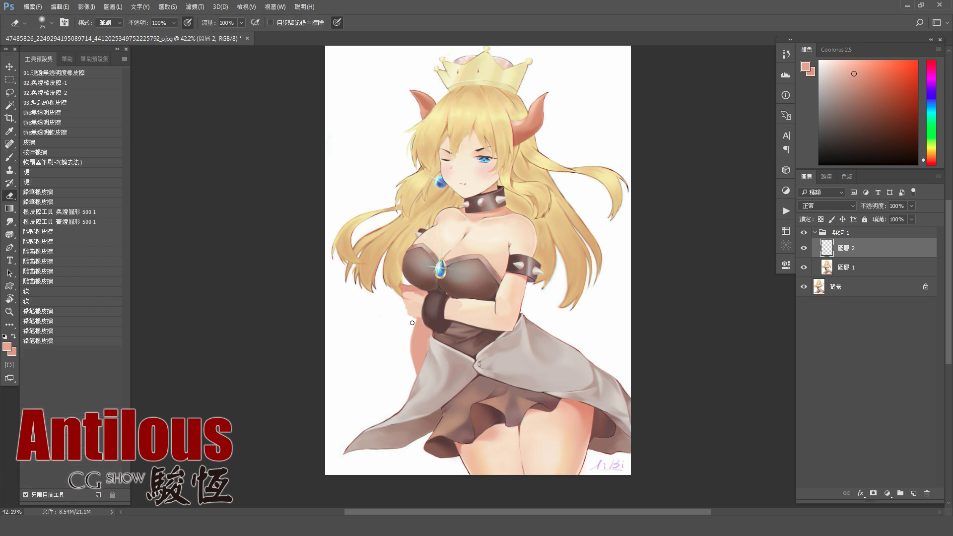
Lock transparent pixels on 圖層 2 and load a light peach skin colour on an enlarged brush
key(bracketleft)
key(b)
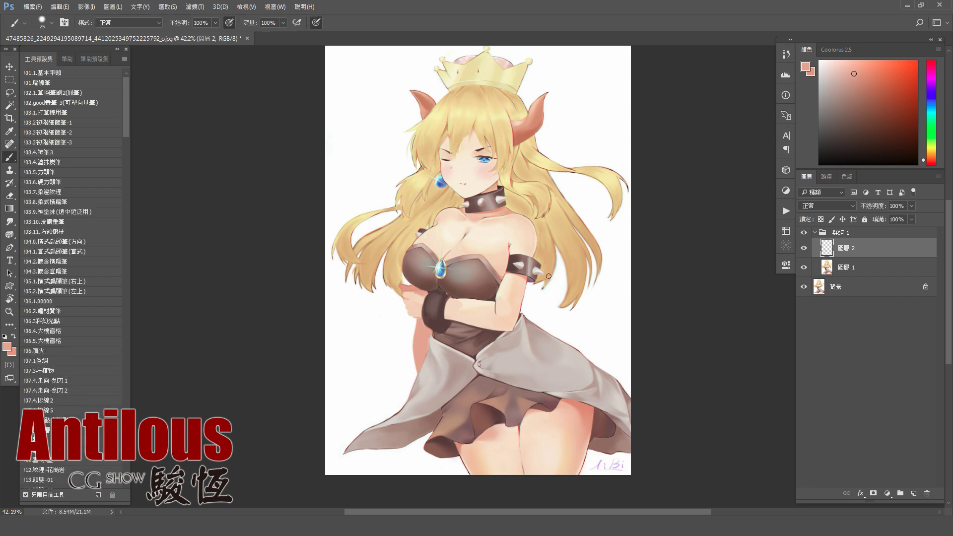
scroll(433, 233, up, 2)
alt+click(433, 233)
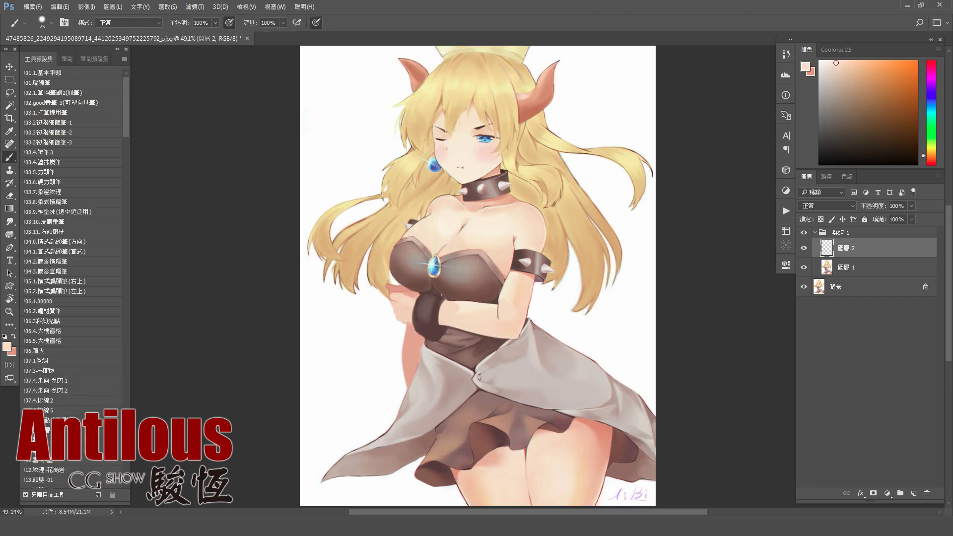
key(slash)
key(alt)
key(alt)
key(bracketright)
key(bracketright)
key(bracketright)
Smudge the arm edge, sample a salmon skin tone, and merge 圖層 2 down into 圖層 1
alt+click(412, 352)
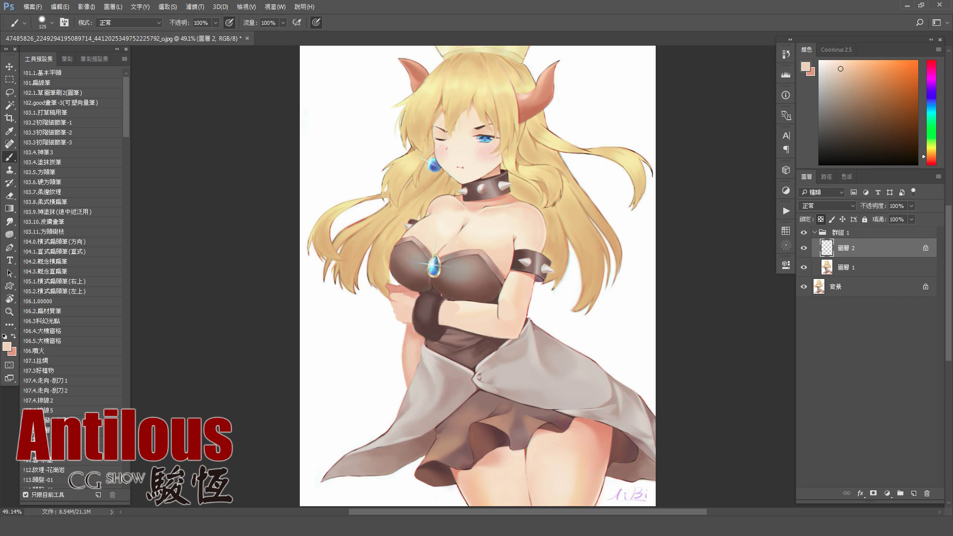
key(r)
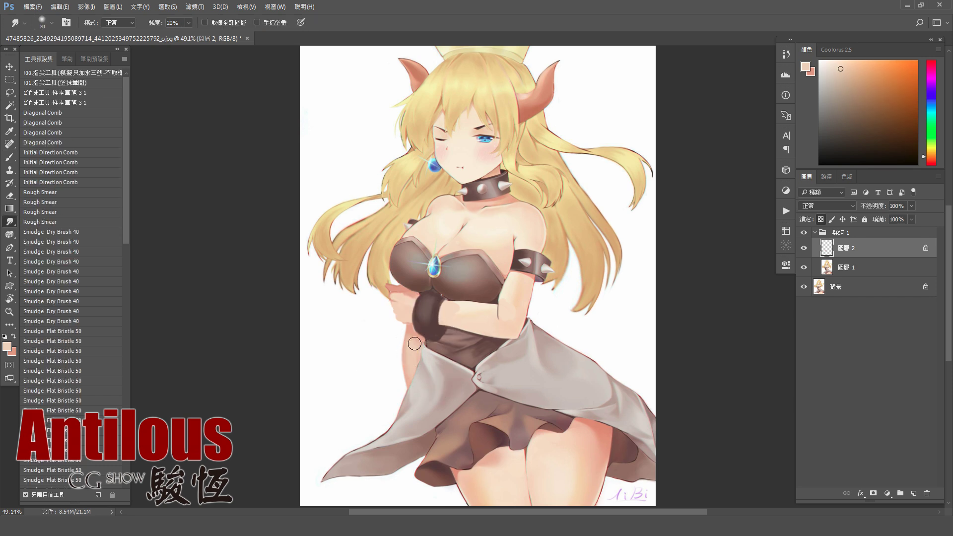
key(bracketright)
key(b)
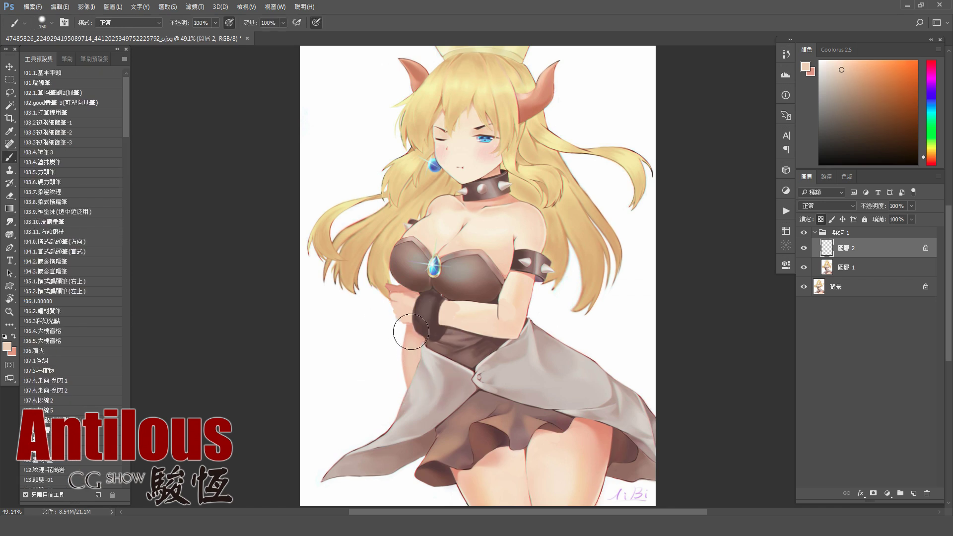
alt+click(411, 332)
key(bracketright)
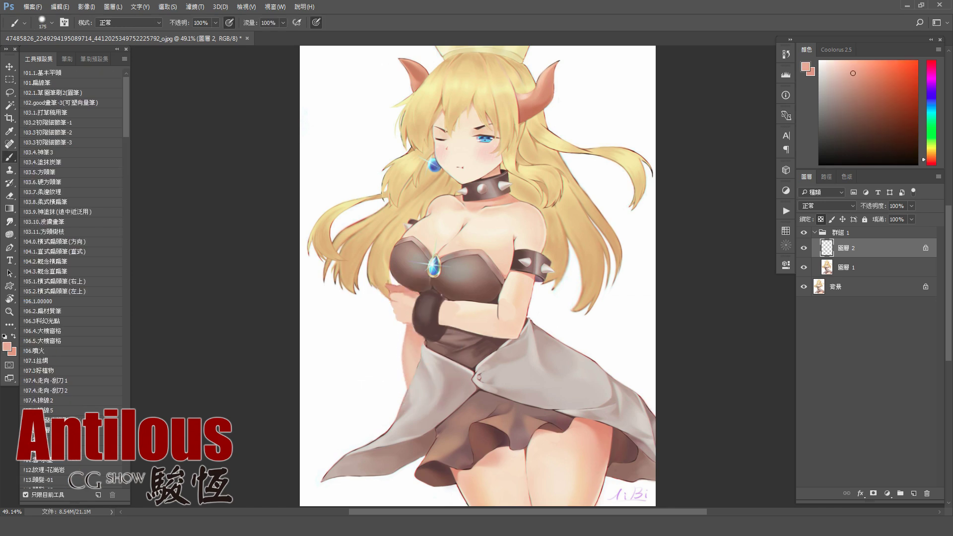
key(ctrl+e)
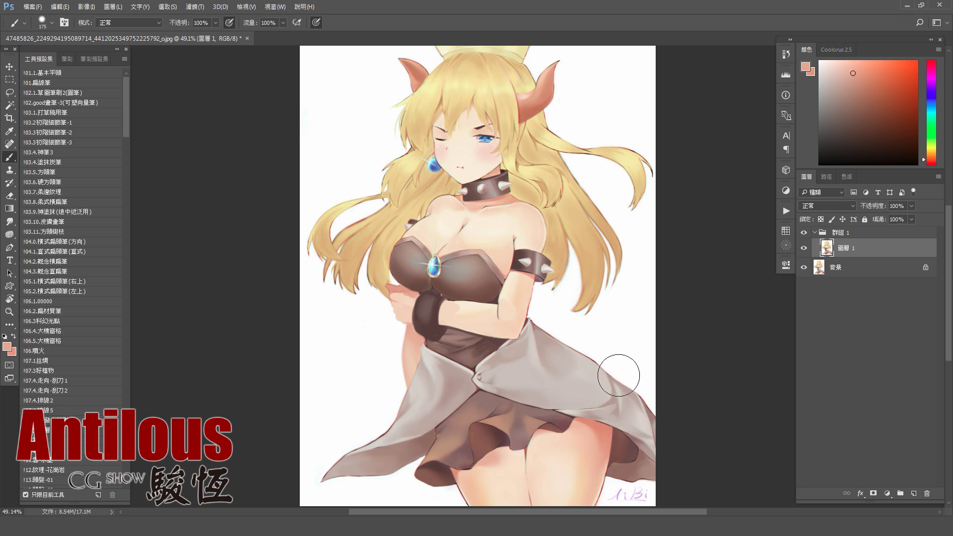
scroll(618, 376, down, 2)
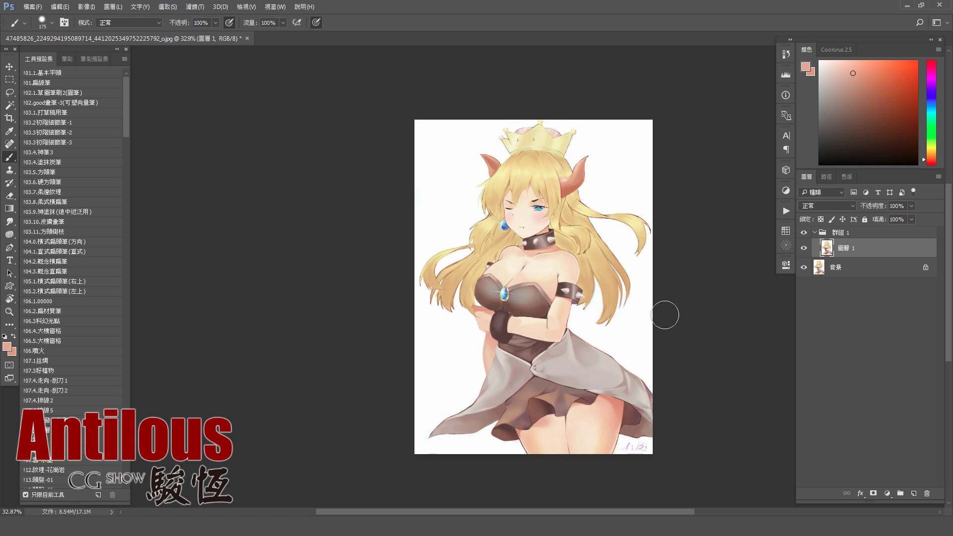
click(804, 233)
click(804, 233)
click(804, 233)
click(804, 233)
scroll(571, 278, up, 1)
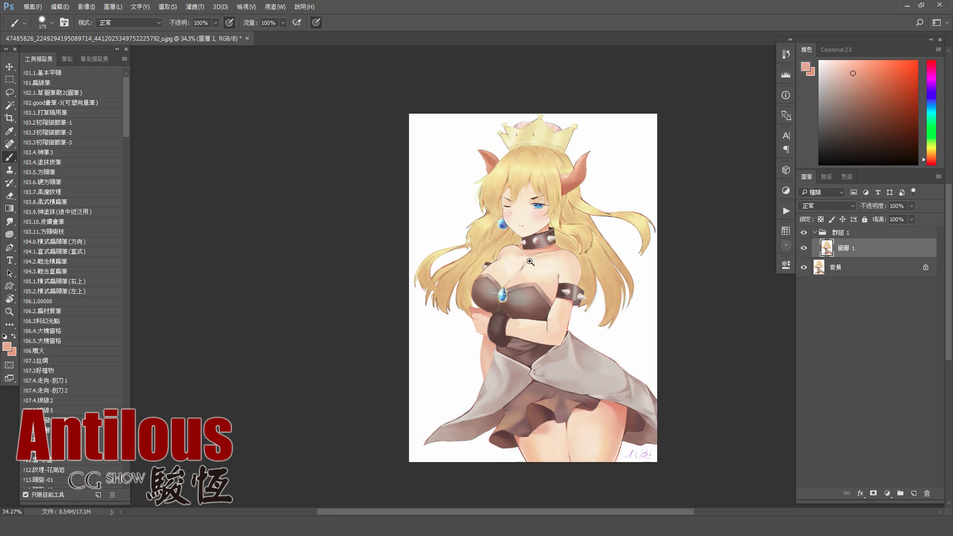
scroll(545, 289, up, 3)
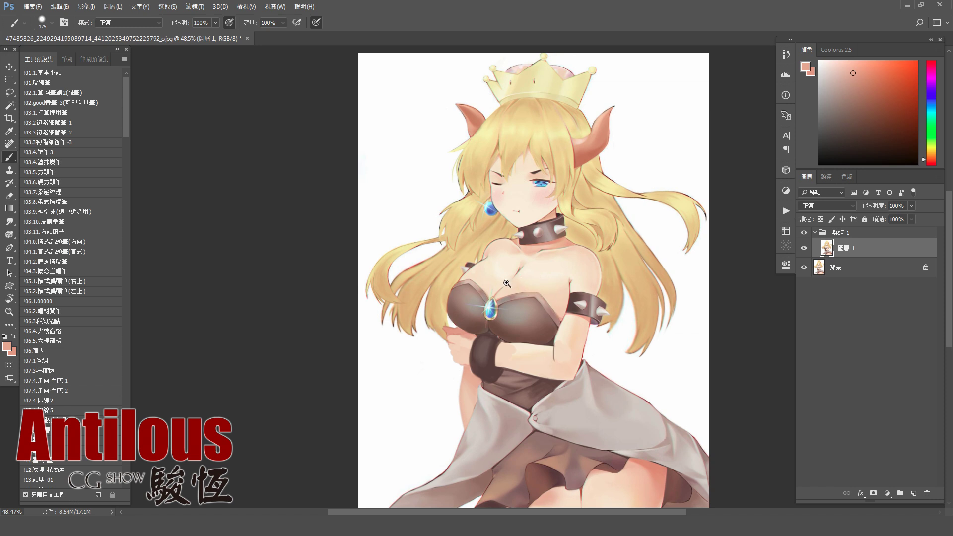
scroll(506, 284, up, 3)
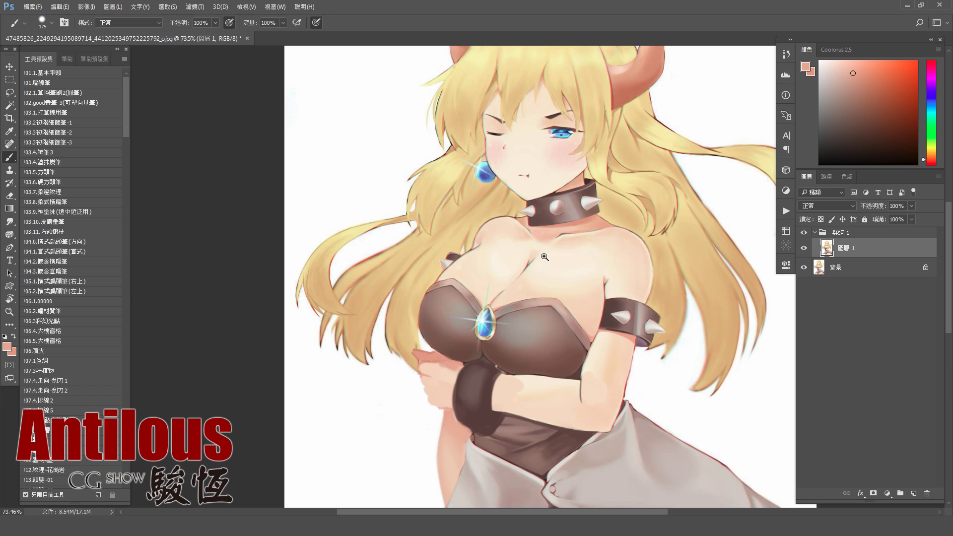
scroll(554, 245, up, 2)
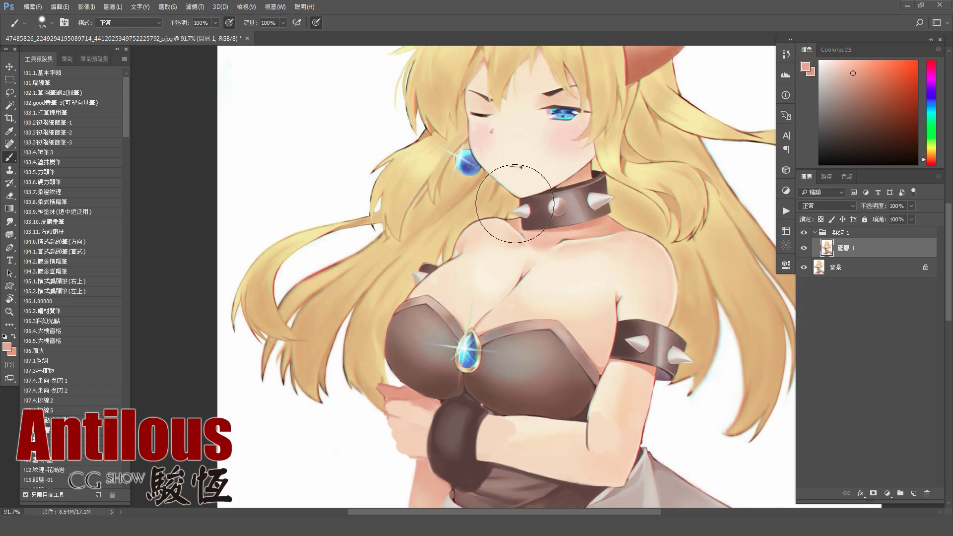
mouse_move(510, 191)
mouse_down()
mouse_move(513, 219)
mouse_move(606, 200)
mouse_up()
key(ctrl+z)
key(ctrl+z)
key(ctrl+z)
mouse_move(516, 179)
mouse_down()
mouse_move(519, 197)
mouse_move(604, 177)
mouse_move(525, 220)
mouse_move(605, 179)
mouse_up()
key(ctrl+z)
key(ctrl+z)
key(ctrl+z)
key(ctrl+z)
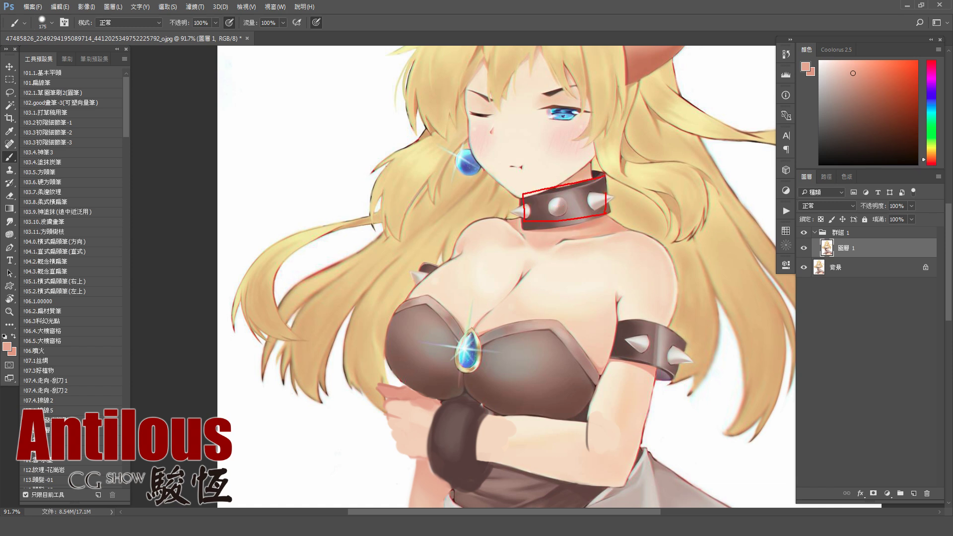
key(Escape)
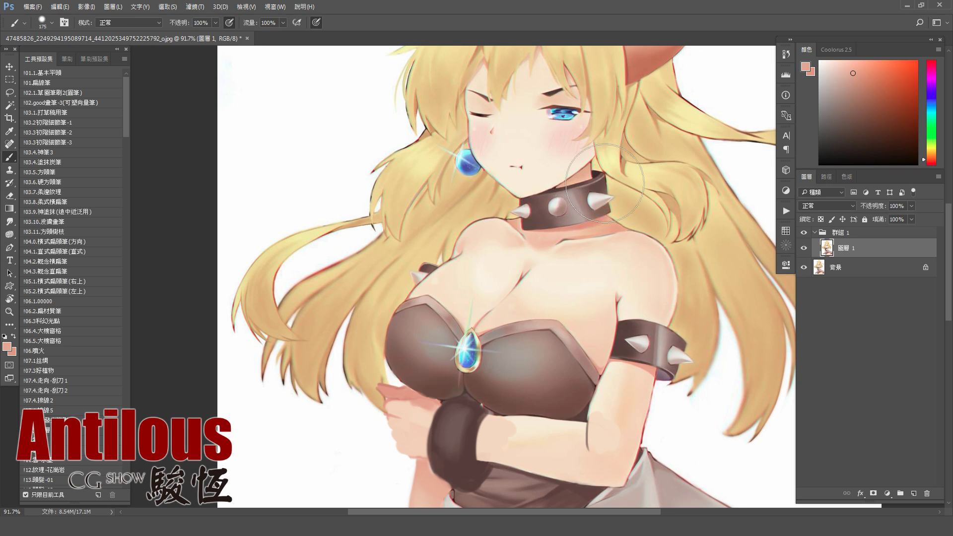
scroll(614, 206, down, 3)
scroll(586, 212, up, 3)
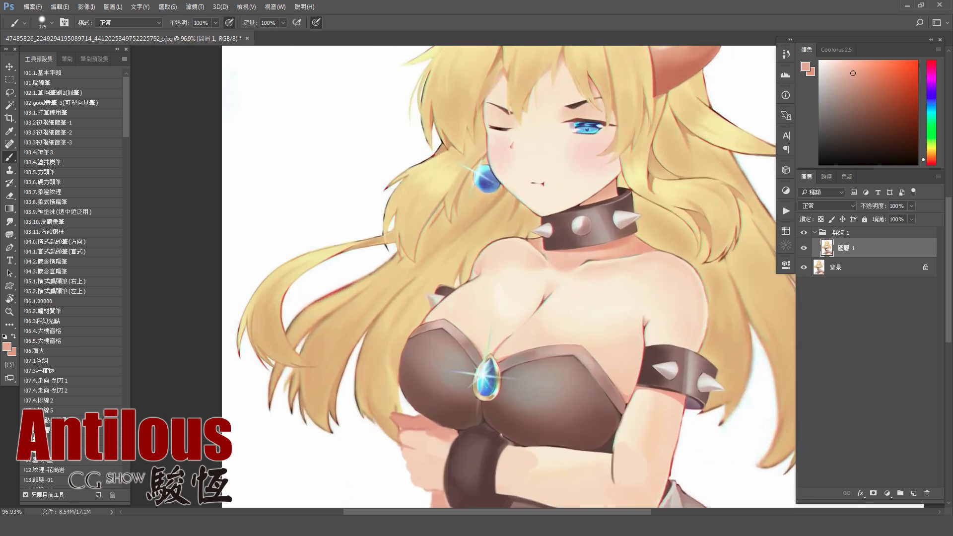
alt+click(580, 247)
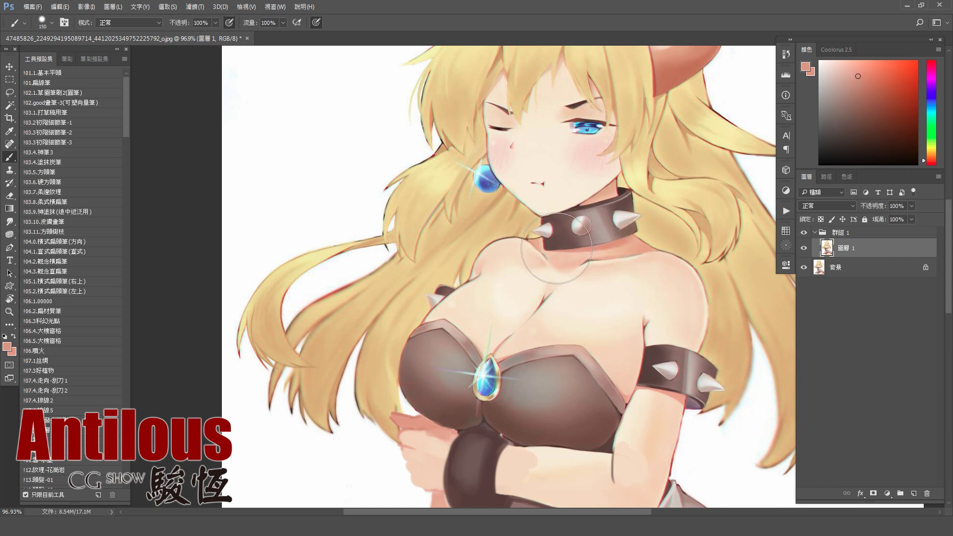
key(bracketleft)
key(bracketleft)
key(bracketleft)
key(bracketright)
key(bracketright)
key(bracketright)
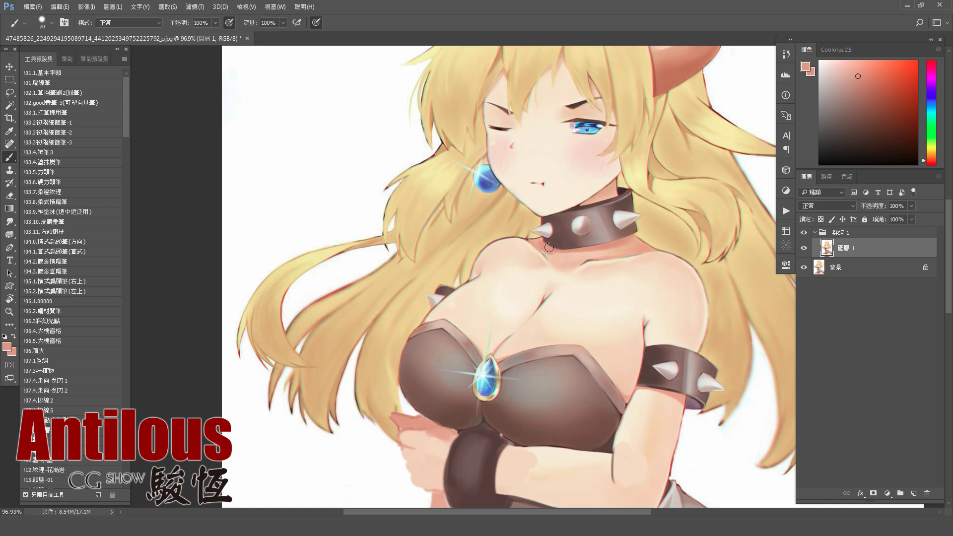
key(bracketleft)
key(bracketleft)
key(bracketleft)
Sample the collar's dark red-brown and paint a line along the collar's top edge
alt+click(549, 220)
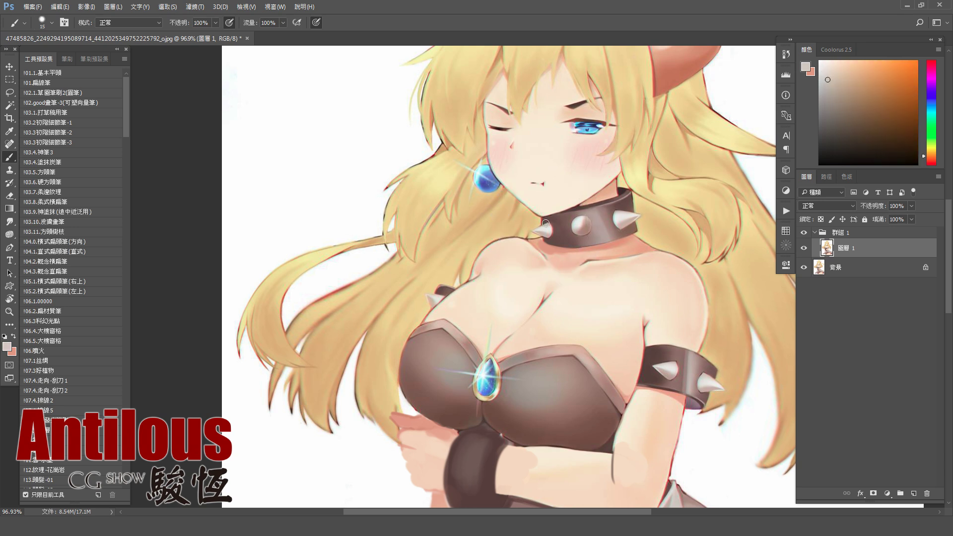
alt+click(536, 229)
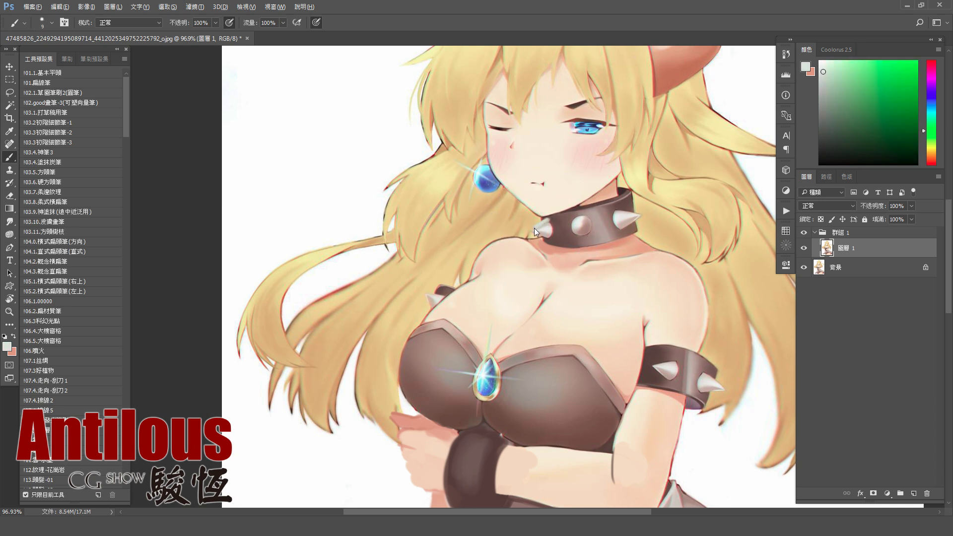
alt+click(554, 217)
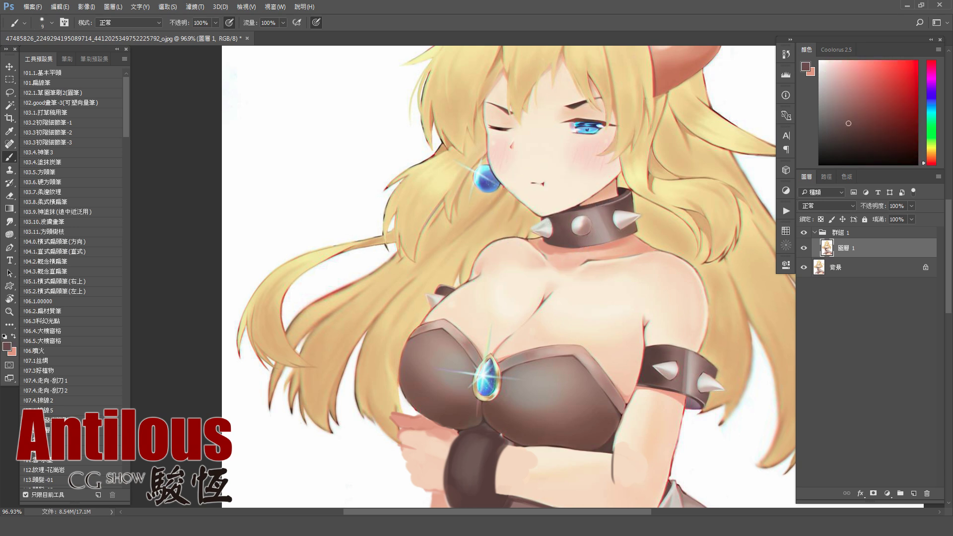
alt+click(556, 220)
scroll(573, 188, up, 1)
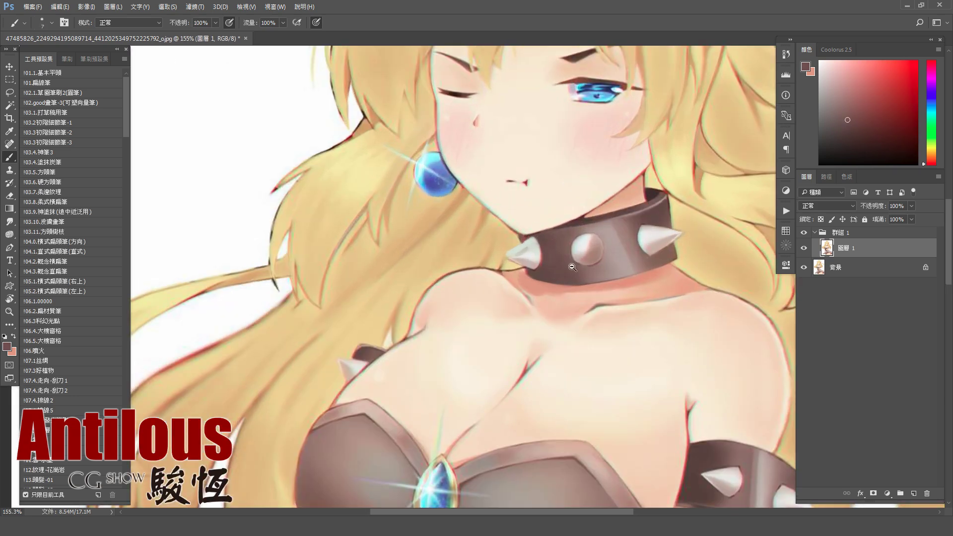
scroll(561, 253, up, 1)
scroll(613, 238, down, 2)
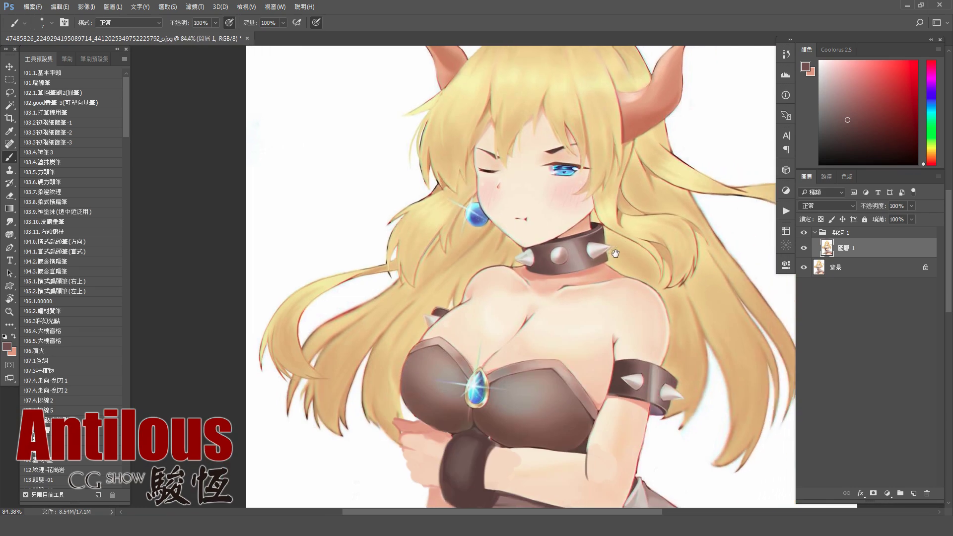
alt+click(604, 219)
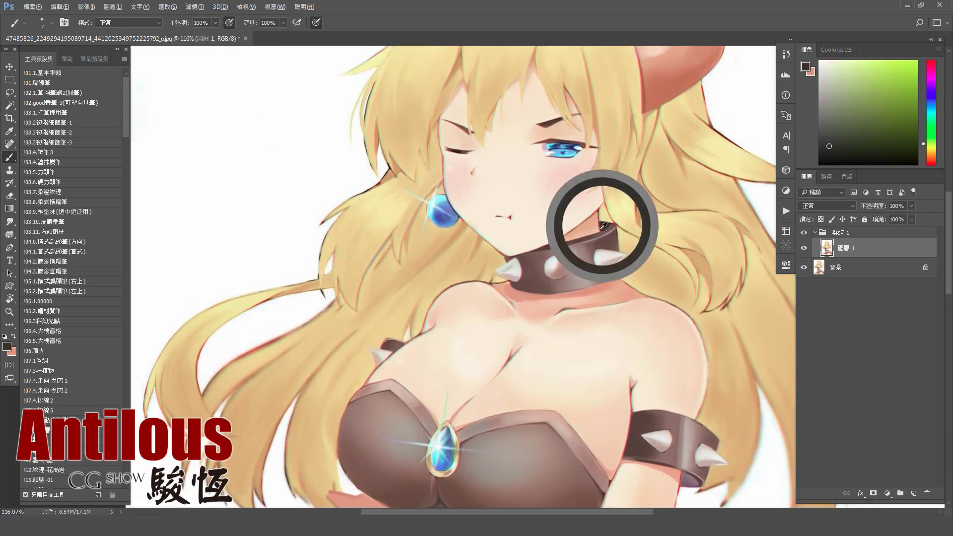
alt+click(602, 225)
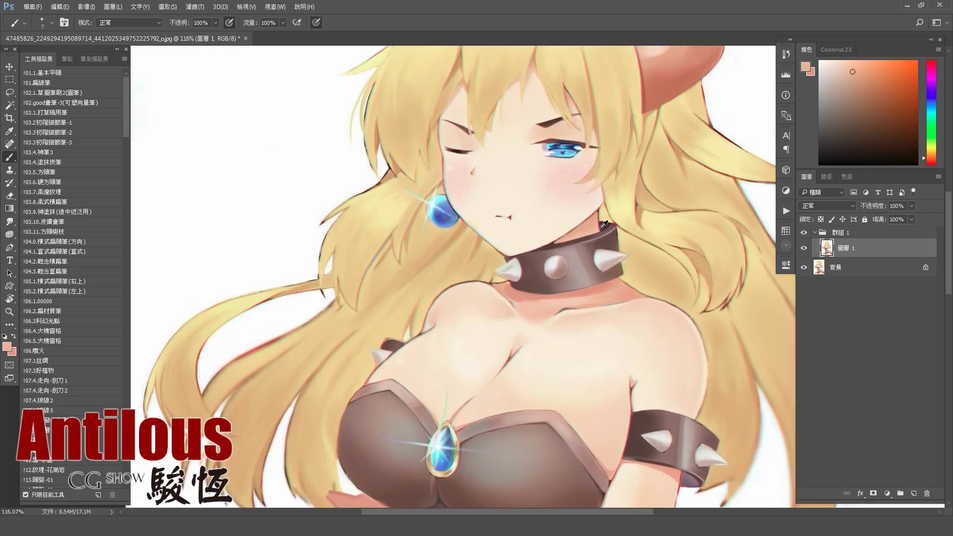
alt+click(604, 227)
drag(604, 229, 548, 246)
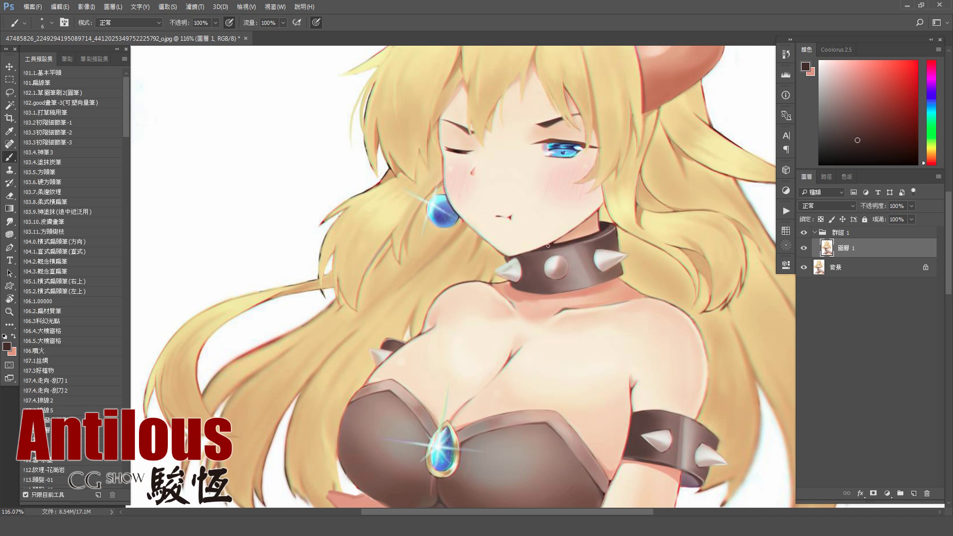
Repaint the collar's top edge in dark brown, then darken and sharpen it with a finer brush
alt+click(575, 234)
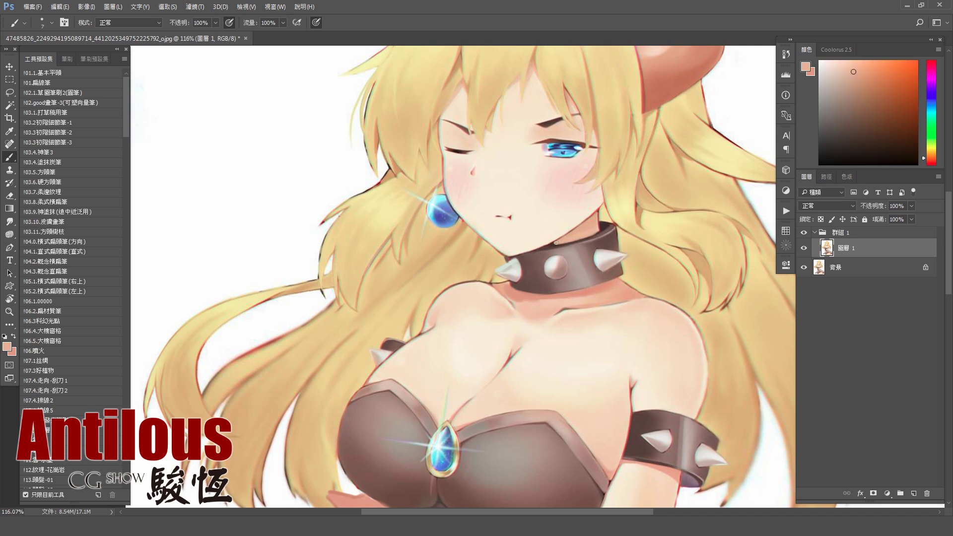
alt+click(605, 228)
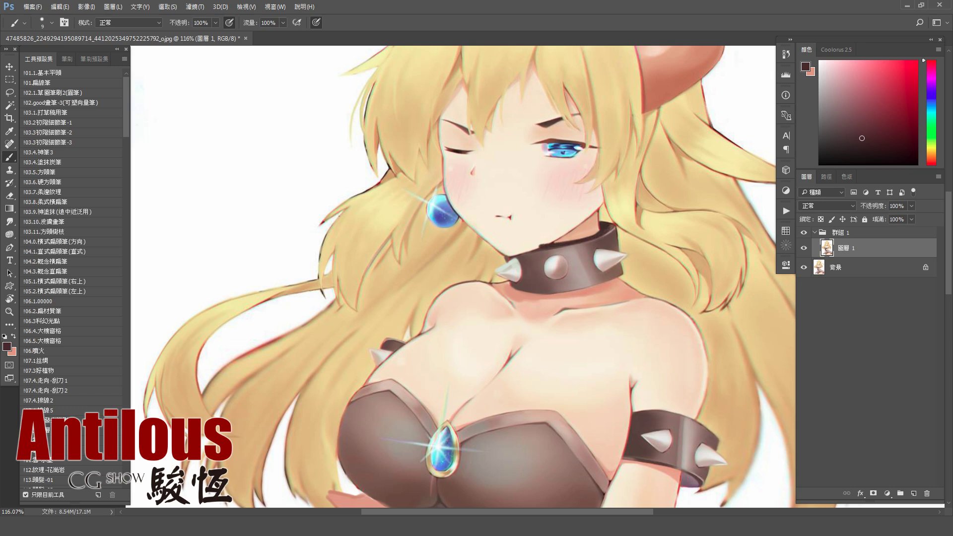
key(bracketright)
drag(609, 228, 564, 243)
key(bracketleft)
key(bracketleft)
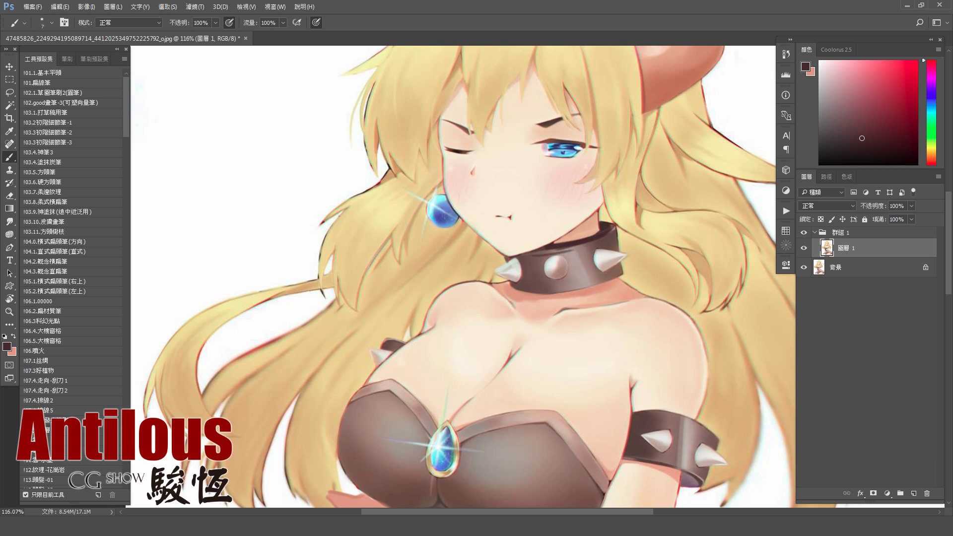
mouse_move(560, 246)
mouse_down()
mouse_move(611, 237)
mouse_move(611, 255)
mouse_move(570, 289)
mouse_up()
Touch up the collar's lower right edge, then sample a slightly darker shade
mouse_move(551, 287)
mouse_down()
mouse_move(622, 265)
mouse_move(560, 287)
mouse_up()
drag(620, 267, 572, 287)
alt+click(621, 276)
alt+click(611, 224)
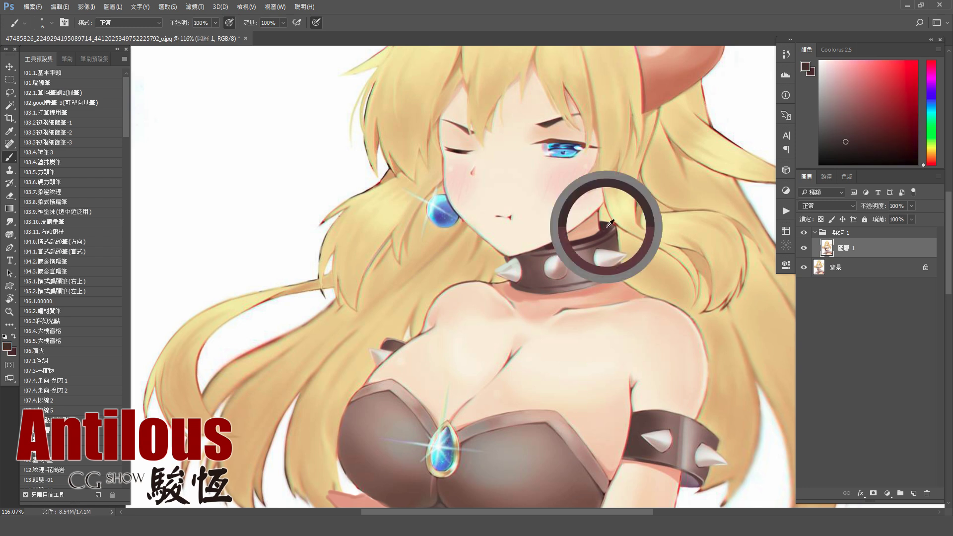
alt+click(625, 223)
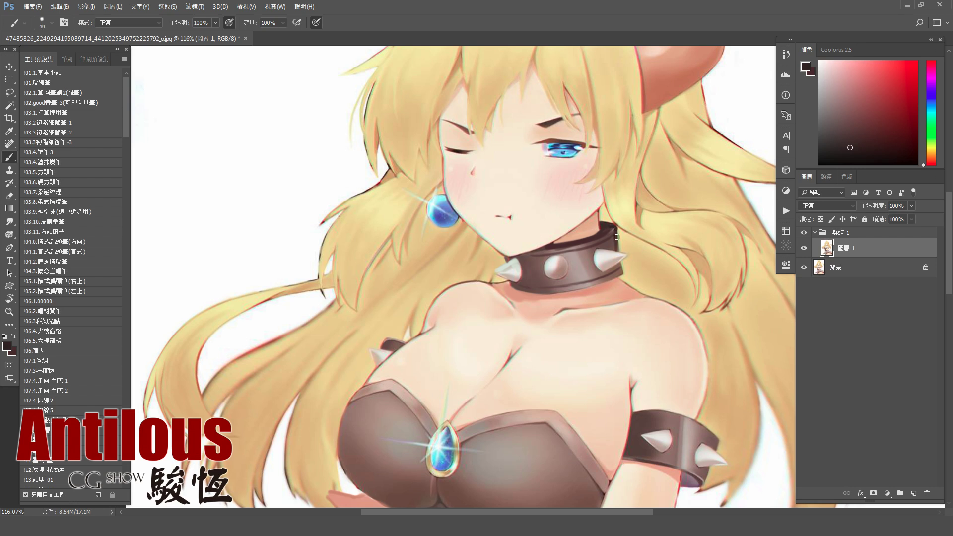
key(bracketright)
key(bracketright)
drag(517, 249, 595, 319)
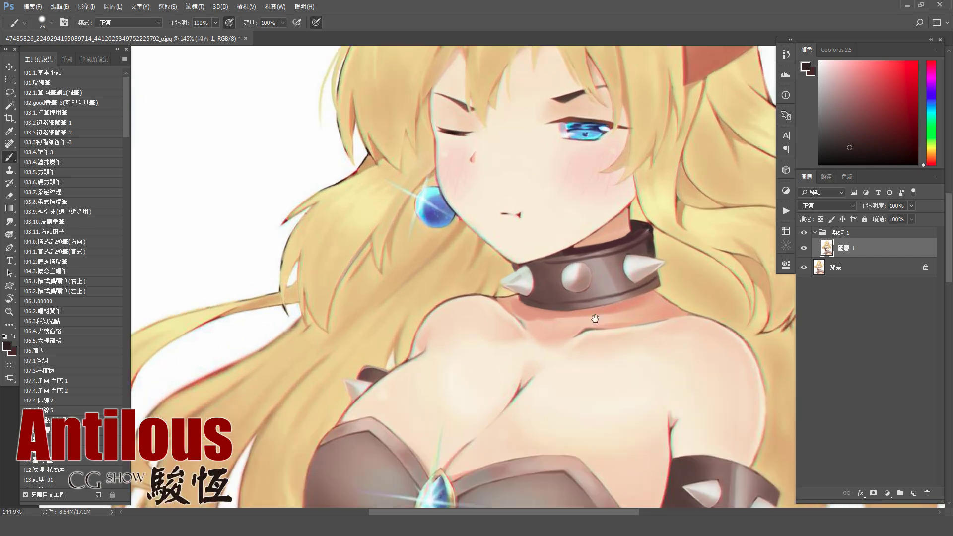
drag(518, 224, 529, 221)
drag(479, 250, 499, 253)
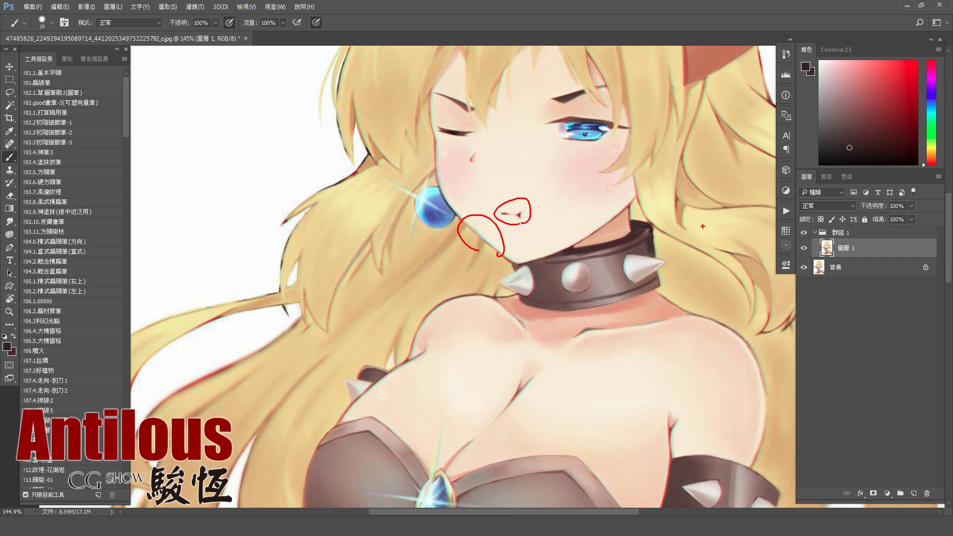
key(Escape)
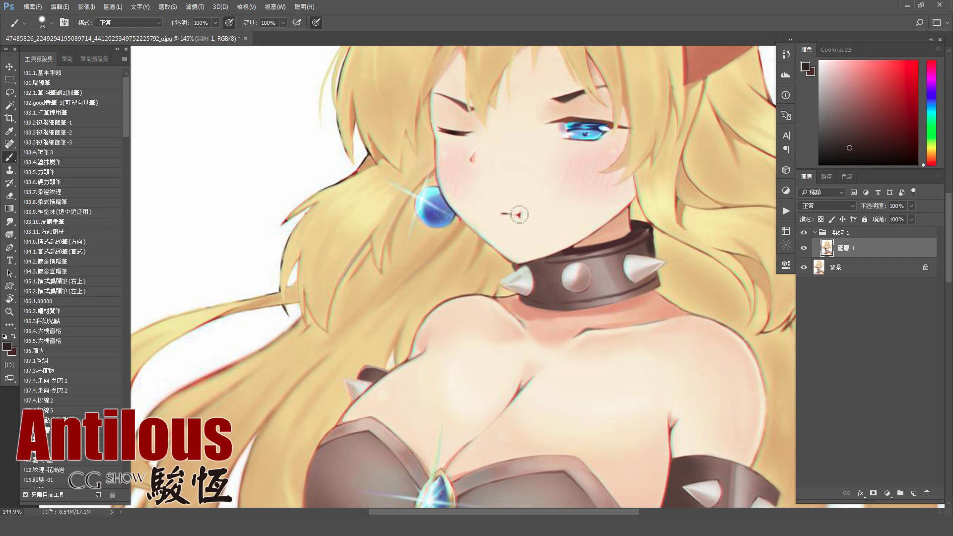
scroll(675, 304, down, 5)
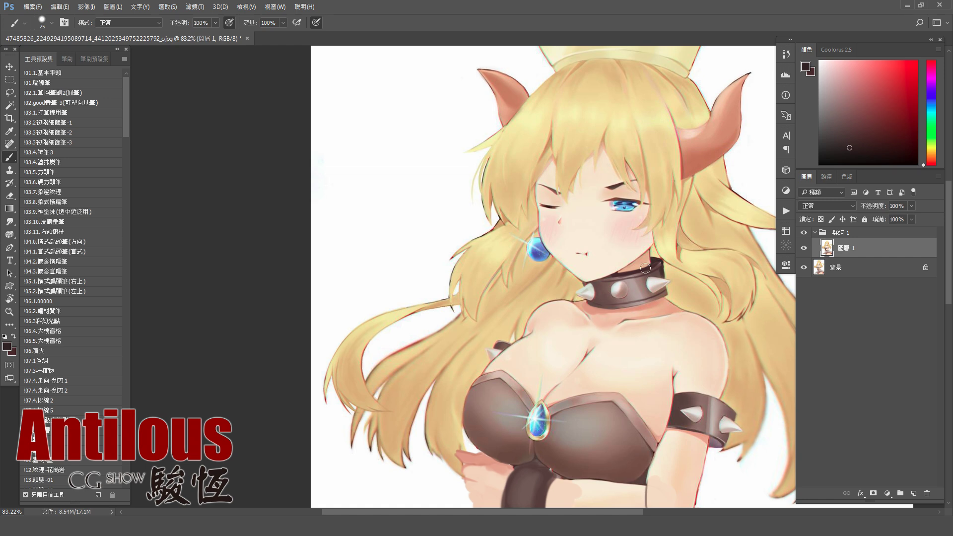
Zoom to the chest and paint a darker pink shadow into the cleavage
mouse_move(645, 268)
mouse_down()
mouse_move(555, 286)
mouse_move(566, 293)
mouse_up()
alt+click(566, 299)
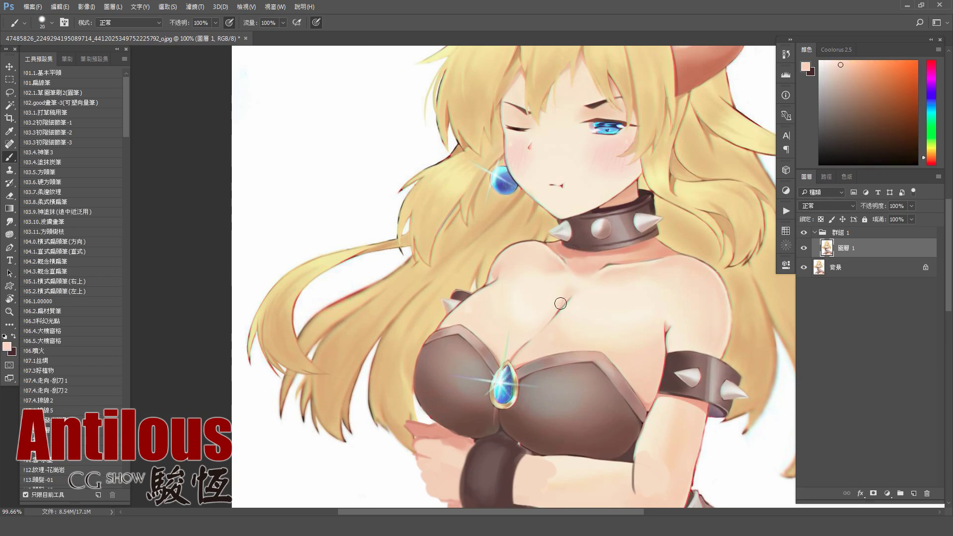
alt+right_click(561, 303)
alt+shift+right_click(578, 249)
key(bracketright)
key(bracketright)
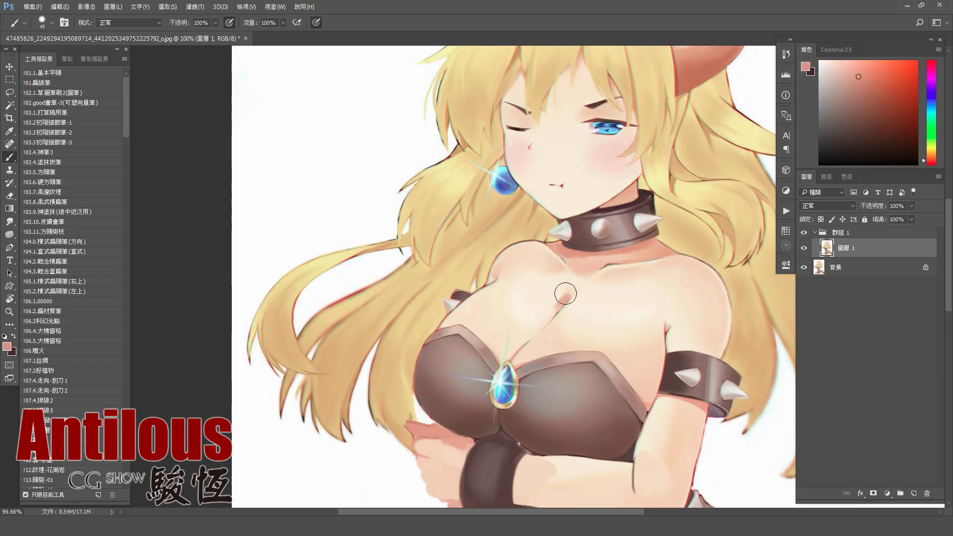
drag(559, 297, 566, 312)
key(bracketright)
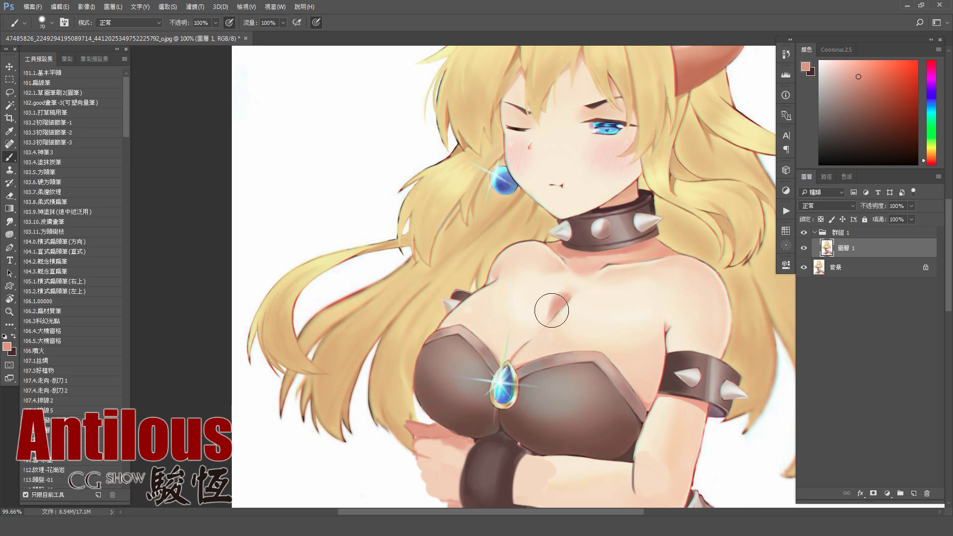
Smudge the cleavage shadow line into the surrounding peach skin
alt+click(564, 286)
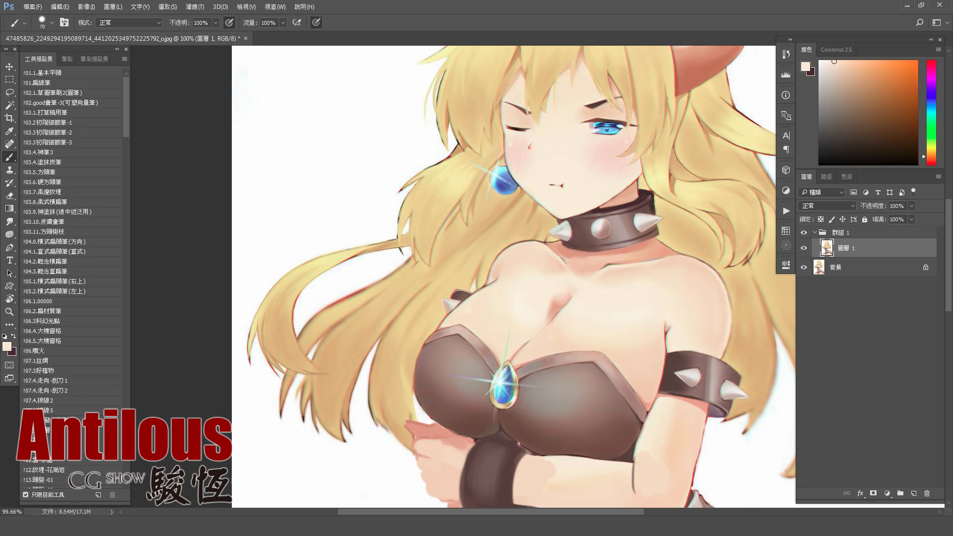
key(r)
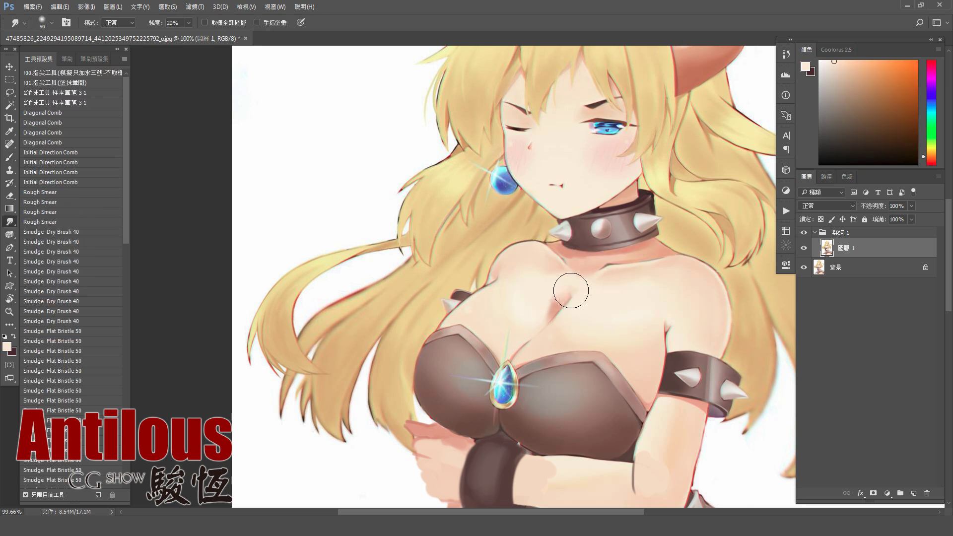
key(bracketleft)
key(bracketleft)
key(bracketleft)
mouse_move(545, 298)
mouse_down()
mouse_move(548, 307)
mouse_move(558, 296)
mouse_up()
Back on the Brush, sample salmon pink and peach skin tones around the cleavage
key(b)
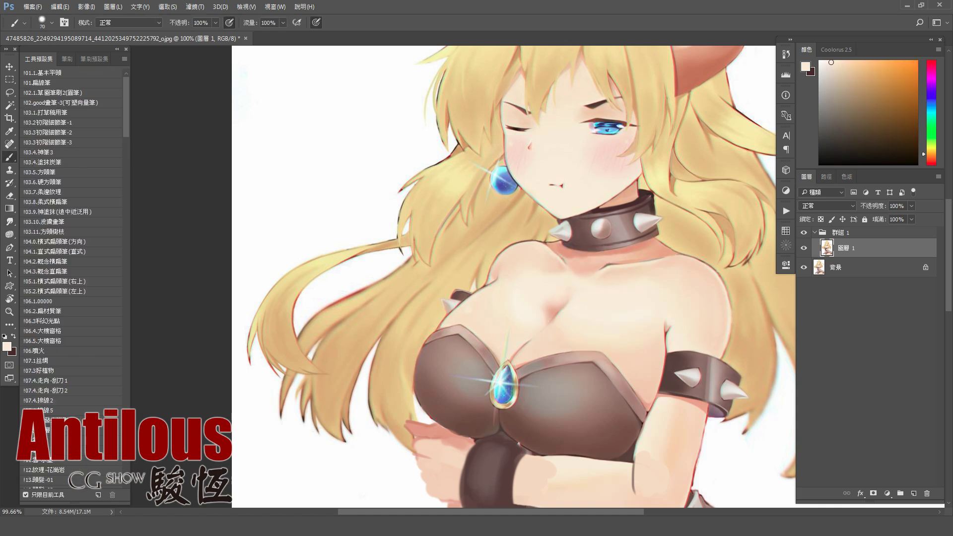
key(bracketright)
alt+click(540, 313)
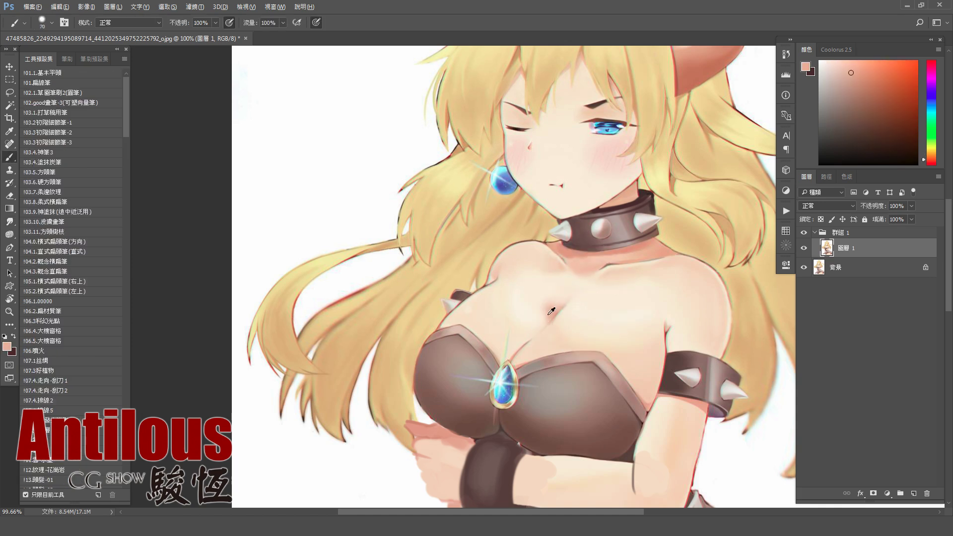
alt+click(529, 314)
key(bracketright)
key(bracketright)
key(bracketright)
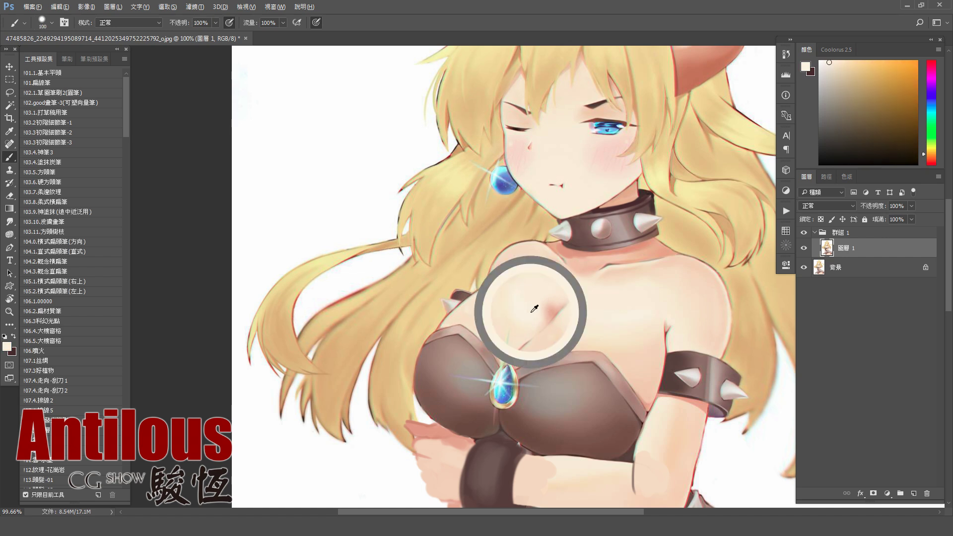
key(bracketleft)
alt+click(519, 283)
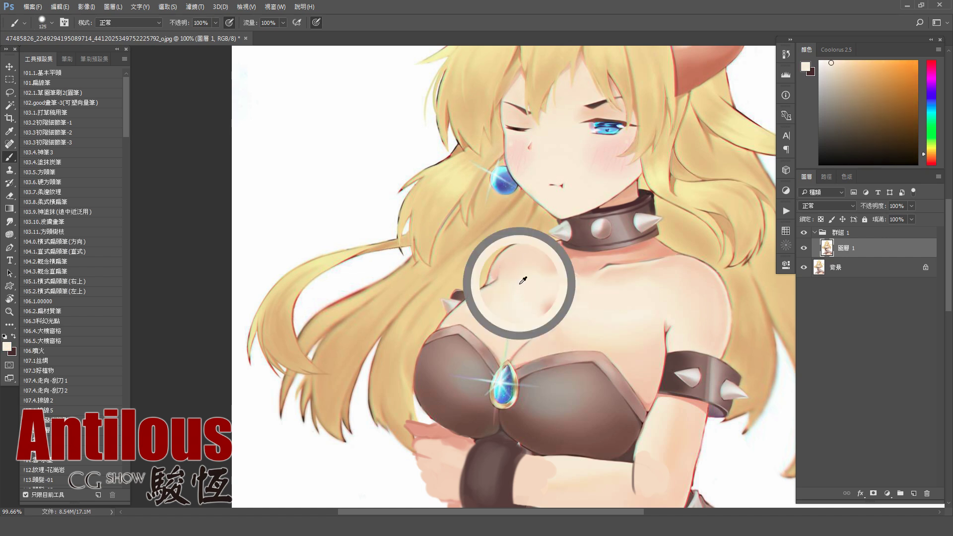
alt+click(516, 337)
Resample the chest skin tone at several spots while adjusting the brush size
key(bracketright)
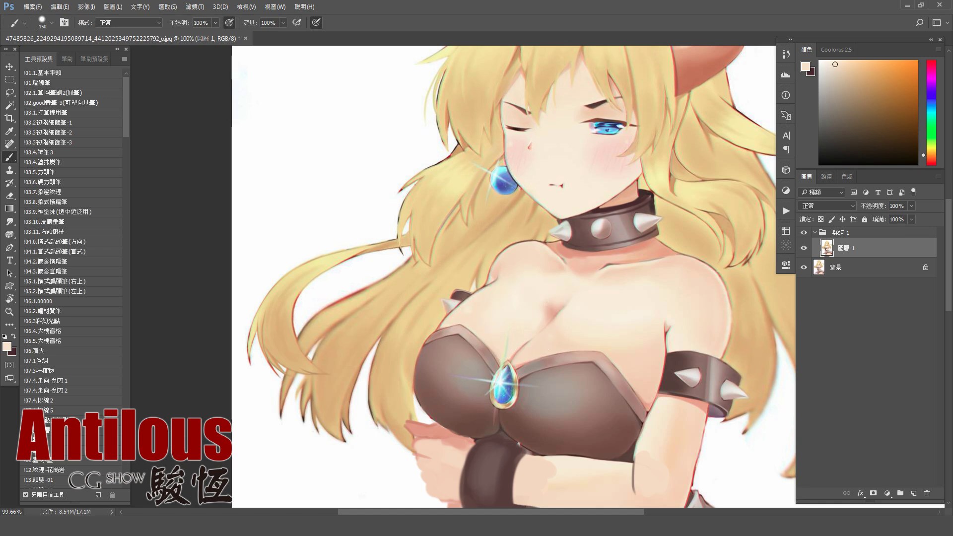
alt+click(548, 318)
key(bracketright)
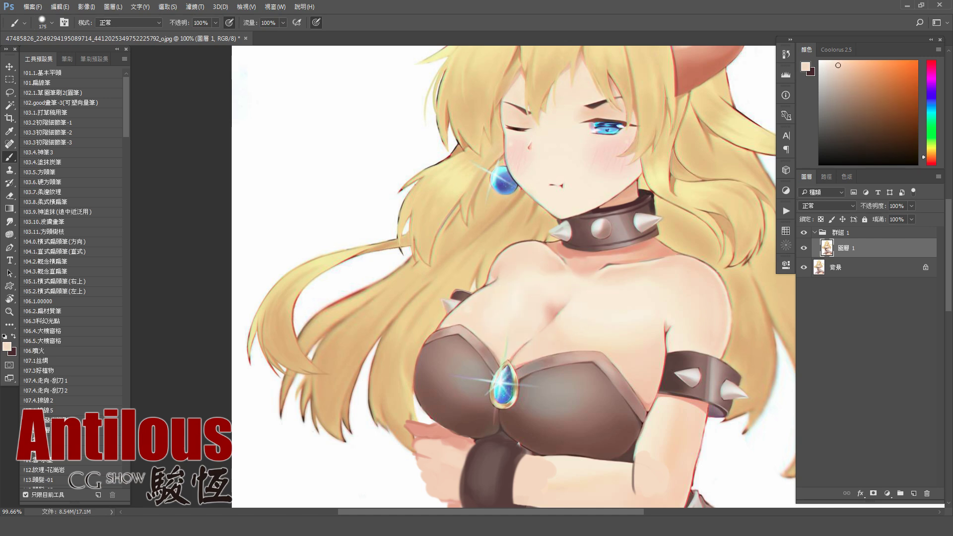
alt+click(496, 314)
key(bracketleft)
key(bracketleft)
alt+click(548, 313)
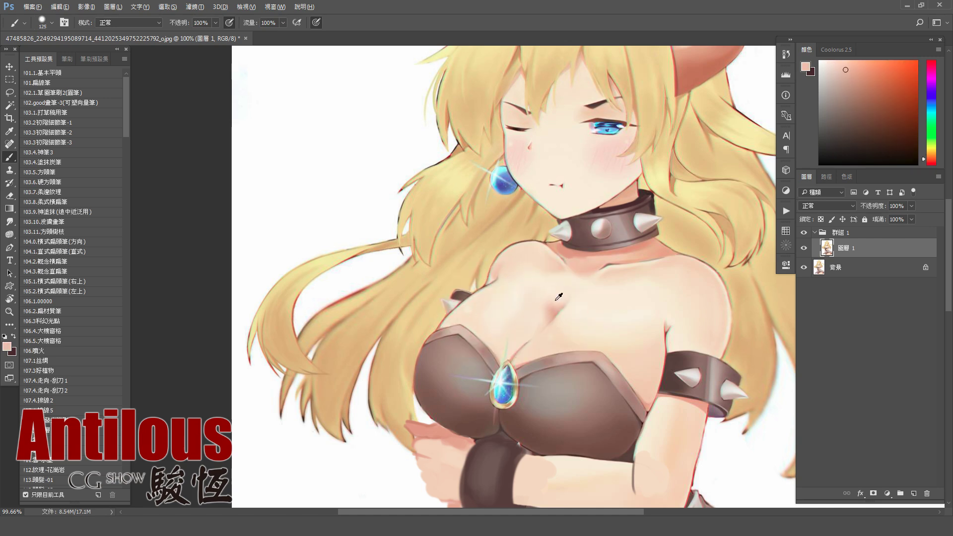
scroll(559, 306, down, 5)
Draw a red guide mark on the chest, then undo it
scroll(558, 306, up, 3)
drag(559, 302, 561, 319)
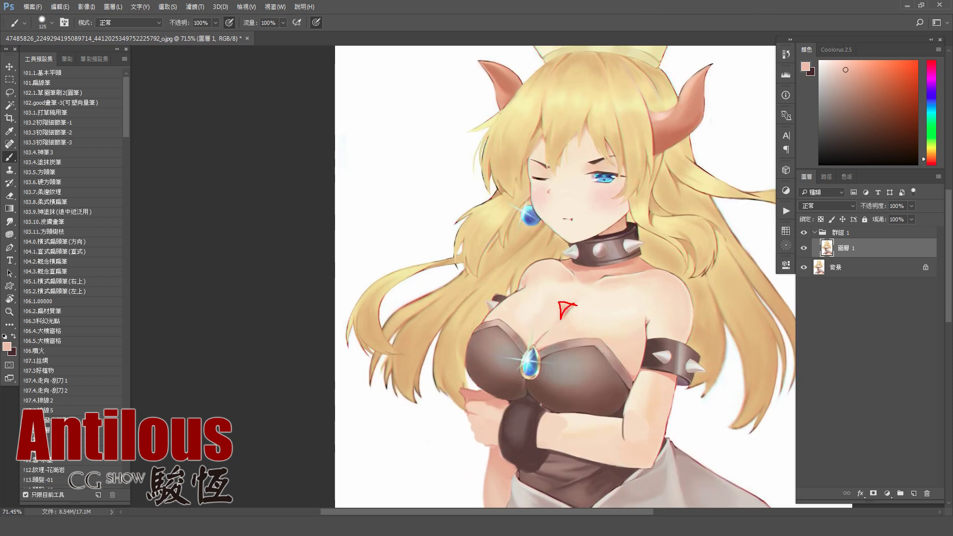
key(ctrl+z)
Paint light cream highlight strokes over the upper chest using sampled skin tone
alt+click(591, 304)
key(bracketleft)
key(bracketleft)
key(bracketleft)
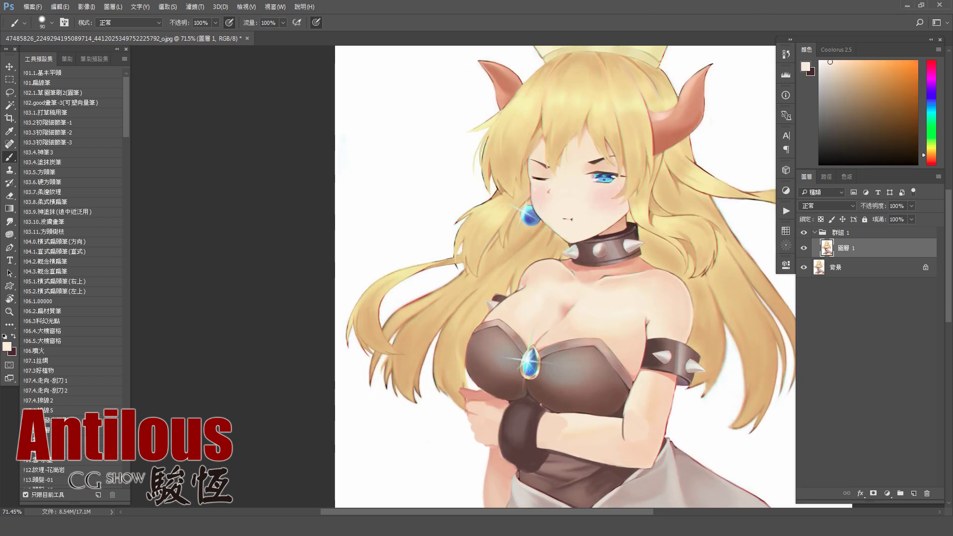
key(bracketright)
key(bracketright)
key(bracketright)
drag(599, 305, 566, 337)
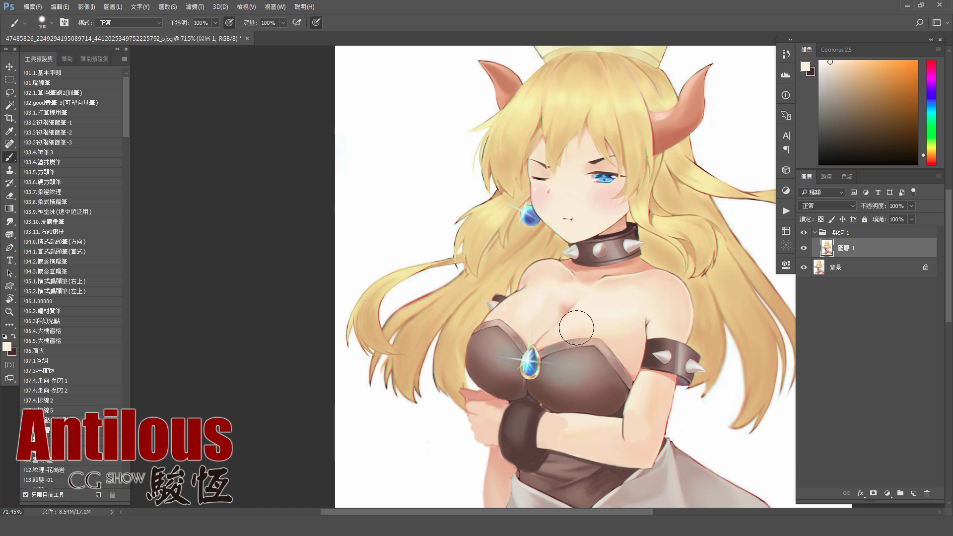
key(bracketleft)
key(bracketleft)
key(bracketleft)
key(bracketleft)
key(bracketright)
key(bracketright)
key(bracketright)
key(bracketright)
key(bracketright)
key(bracketright)
key(bracketright)
key(bracketright)
scroll(630, 323, down, 3)
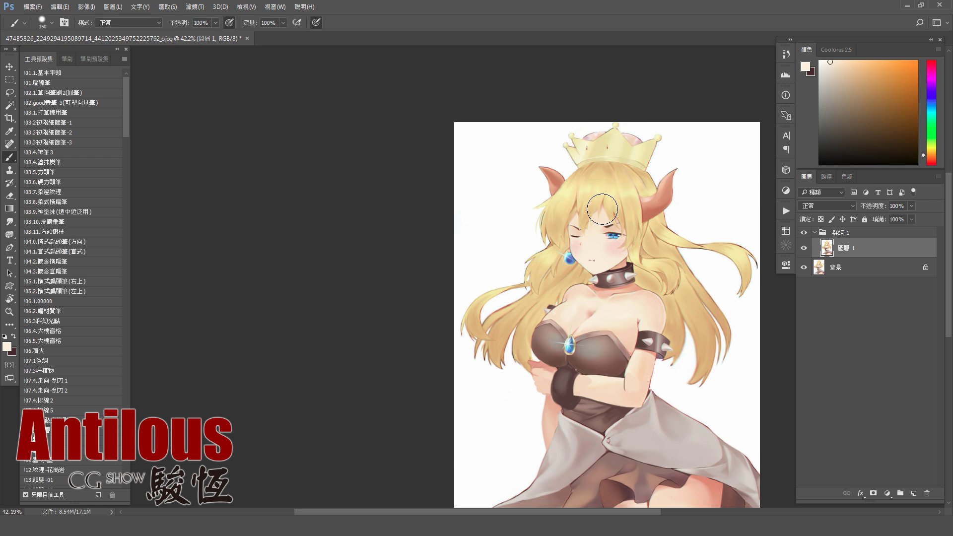
Bring the upper armband into view and smudge the front spike with a larger brush
scroll(612, 355, up, 2)
scroll(603, 373, up, 3)
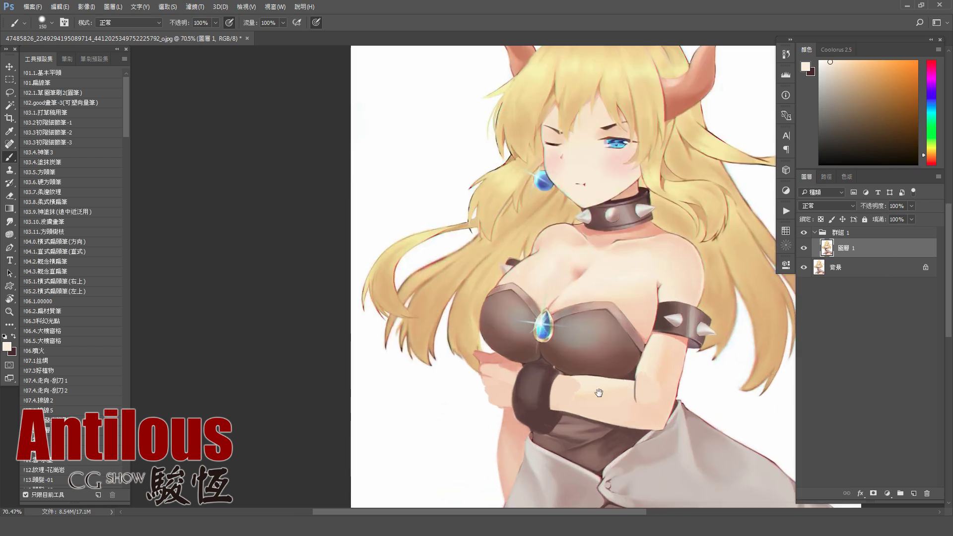
drag(599, 393, 620, 367)
key(r)
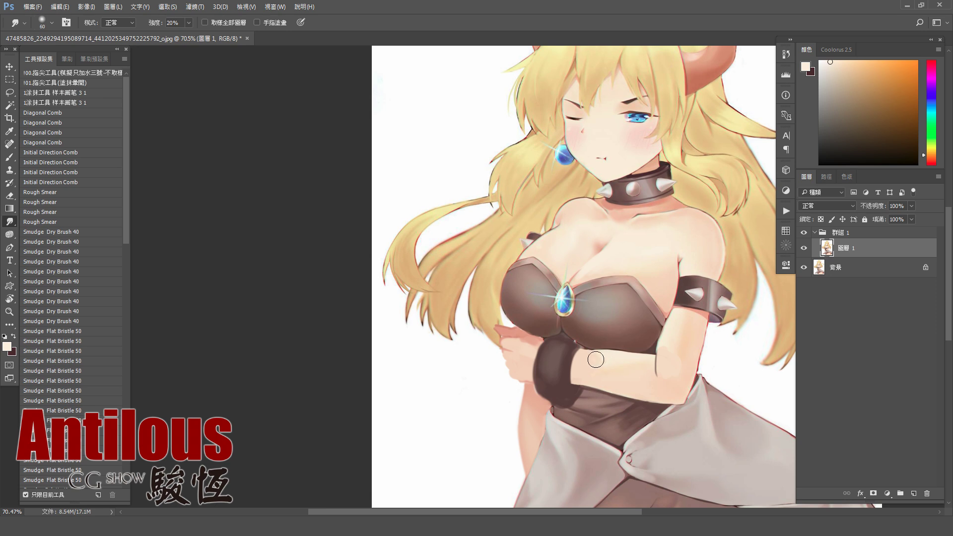
key(bracketright)
key(b)
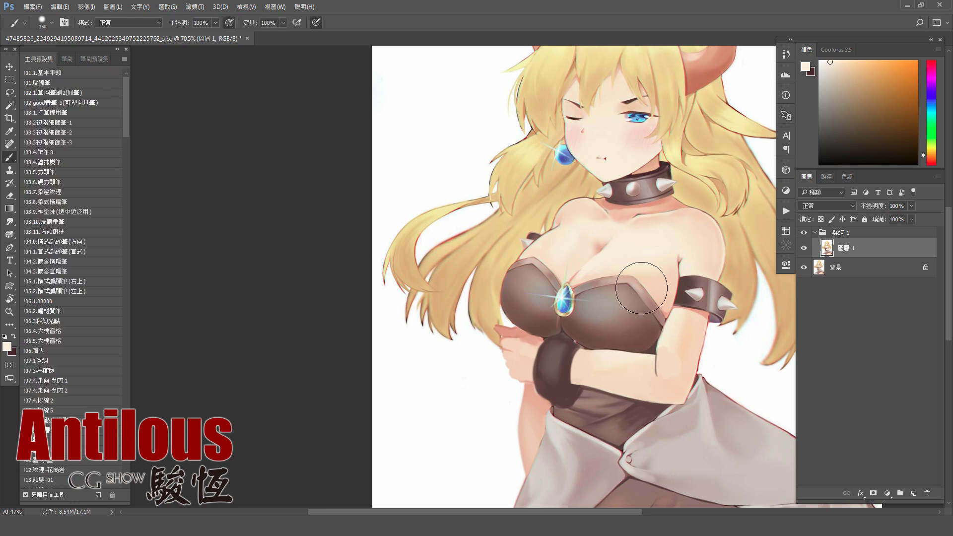
Sample the armband's dusty pink, dark brown and greyish pink, then smudge-blend the band
drag(642, 288, 656, 275)
alt+click(713, 280)
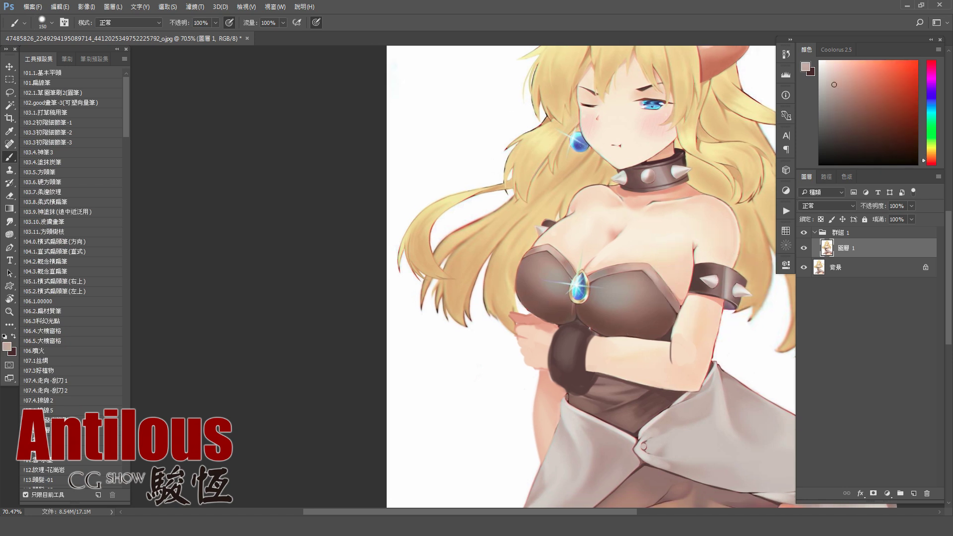
alt+click(715, 273)
alt+click(714, 274)
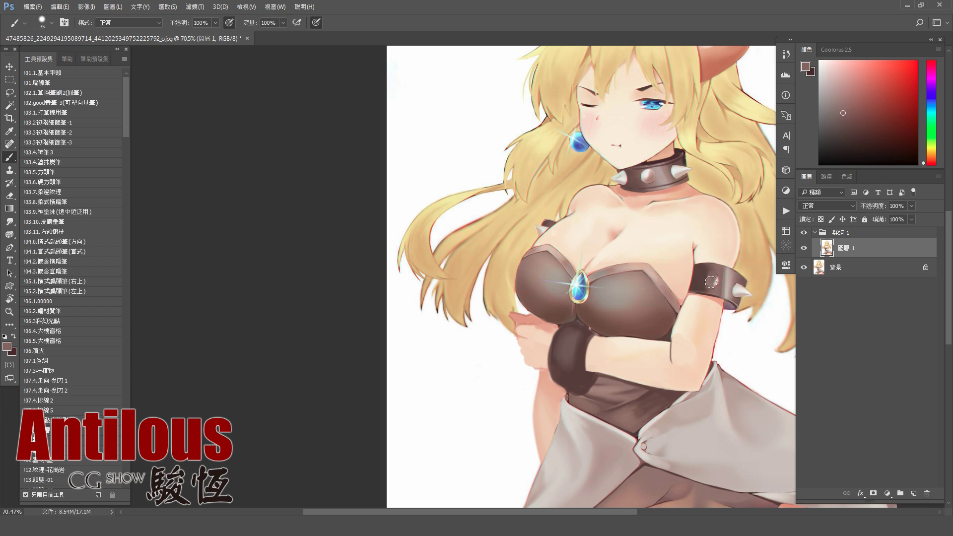
alt+click(707, 279)
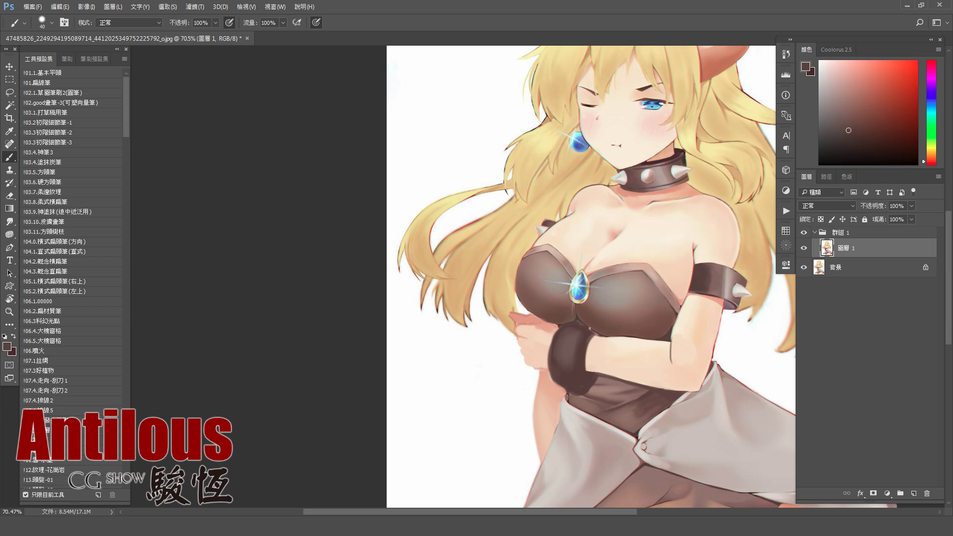
key(r)
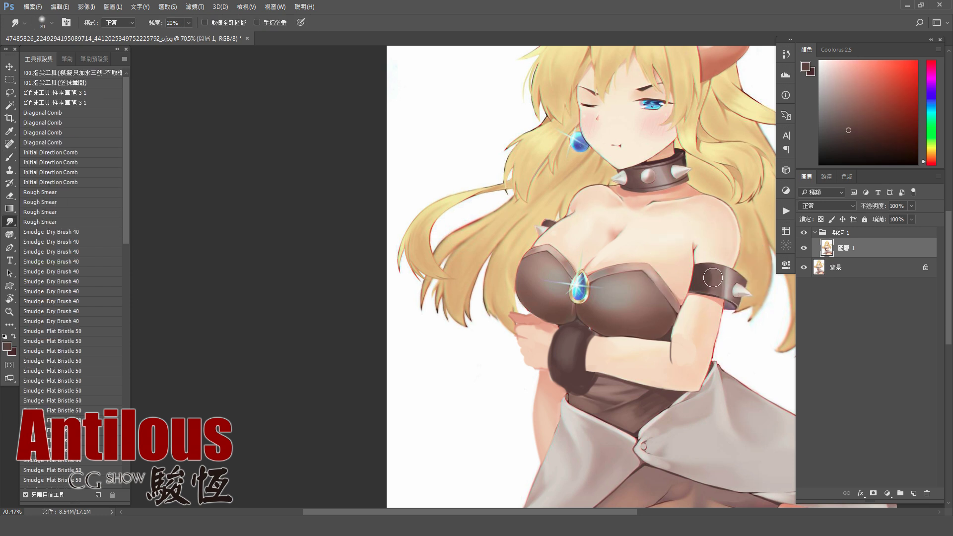
key(b)
Dab near-white highlights onto the round studs over a muted brown base
alt+click(735, 286)
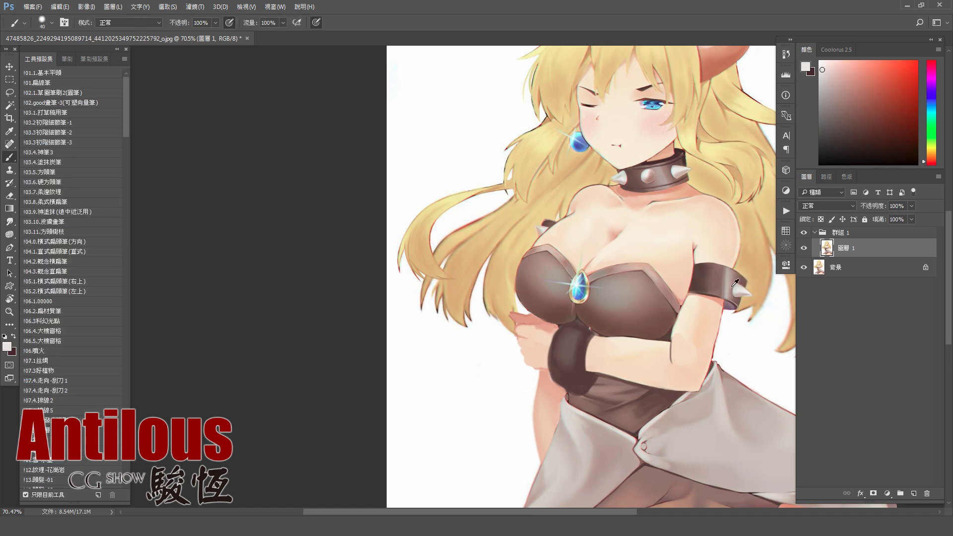
click(708, 282)
alt+click(723, 286)
key(bracketright)
alt+click(714, 278)
key(bracketleft)
key(bracketleft)
key(bracketleft)
Try a dark stroke beside the armband and undo it
scroll(733, 278, down, 3)
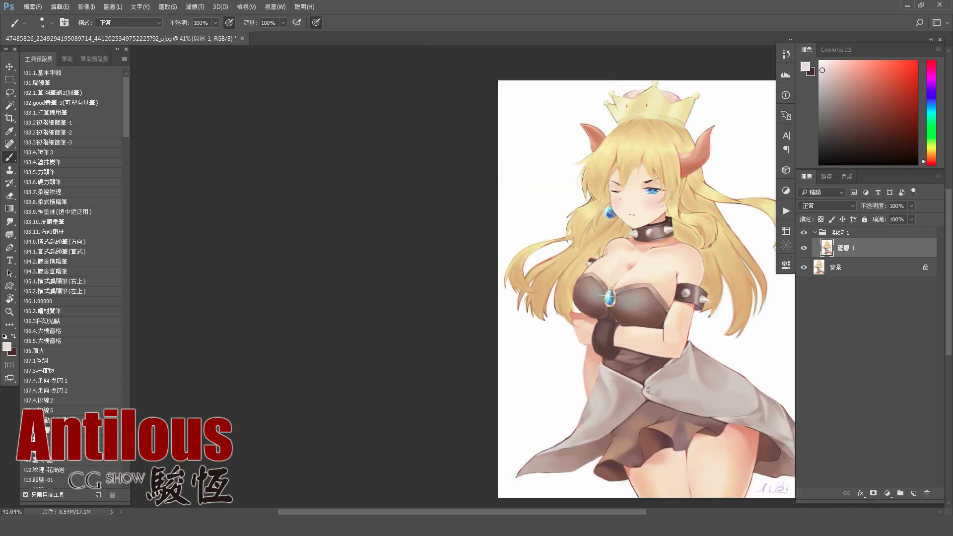
scroll(701, 297, up, 3)
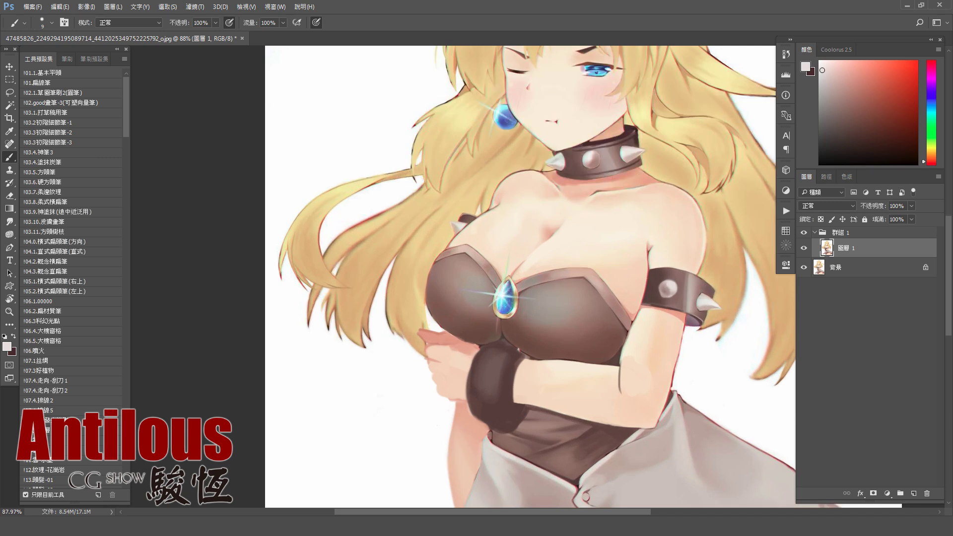
mouse_move(641, 282)
mouse_down()
mouse_move(621, 285)
mouse_move(644, 292)
mouse_up()
key(ctrl+z)
scroll(725, 263, down, 3)
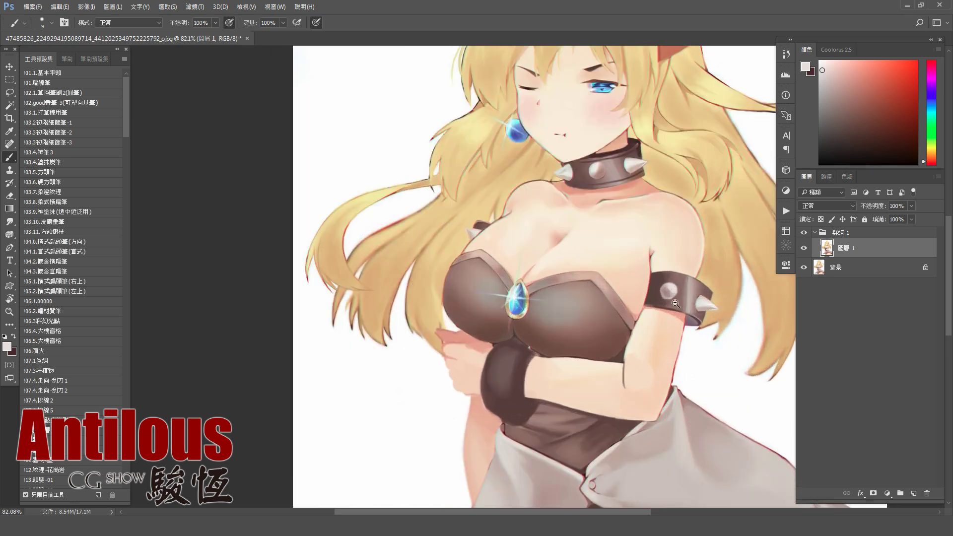
scroll(757, 247, up, 3)
Toggle 群組 1 off and on to compare with the original, adding a red mark beside the armband
click(804, 233)
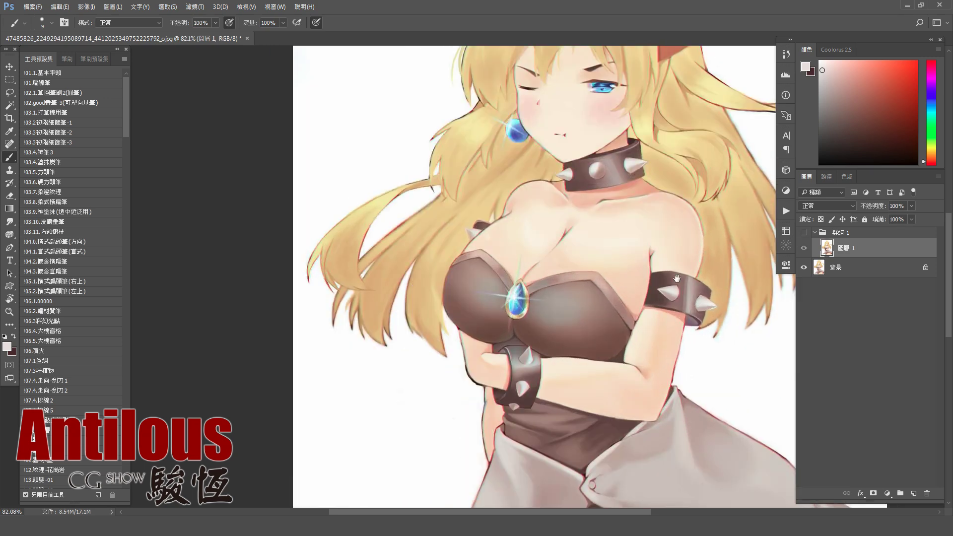
click(804, 233)
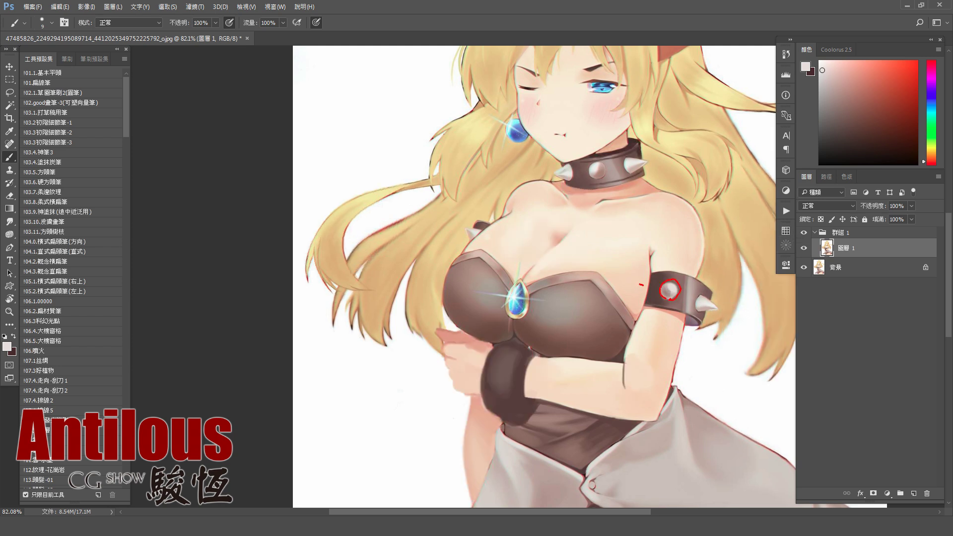
drag(641, 285, 639, 296)
click(804, 233)
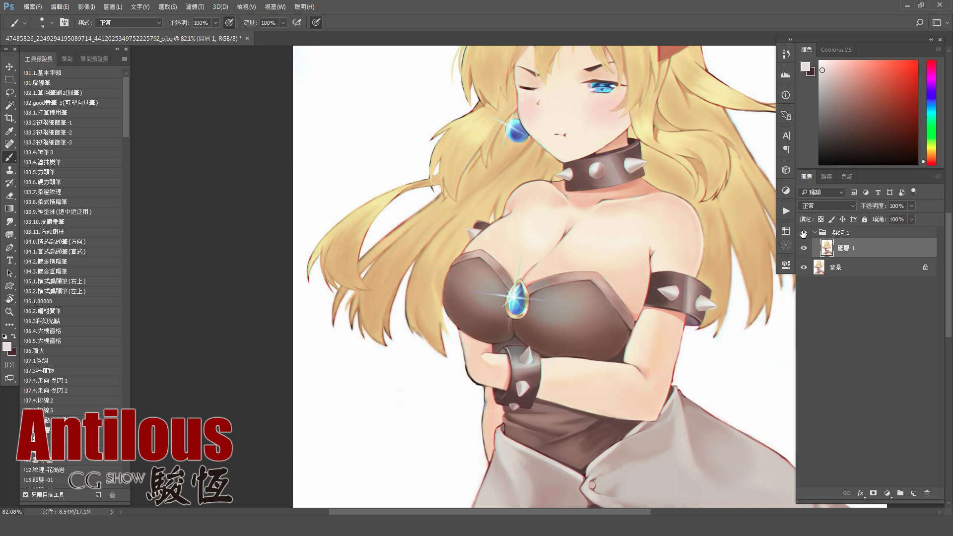
click(804, 232)
scroll(687, 309, down, 3)
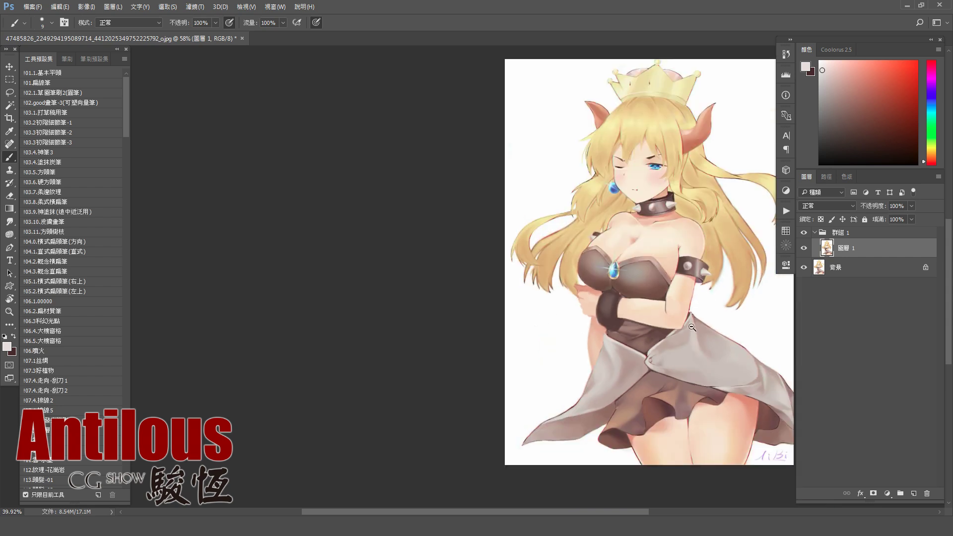
Move down to the skirt and sample a dark maroon and a light pinkish grey, enlarging the brush
scroll(701, 316, down, 2)
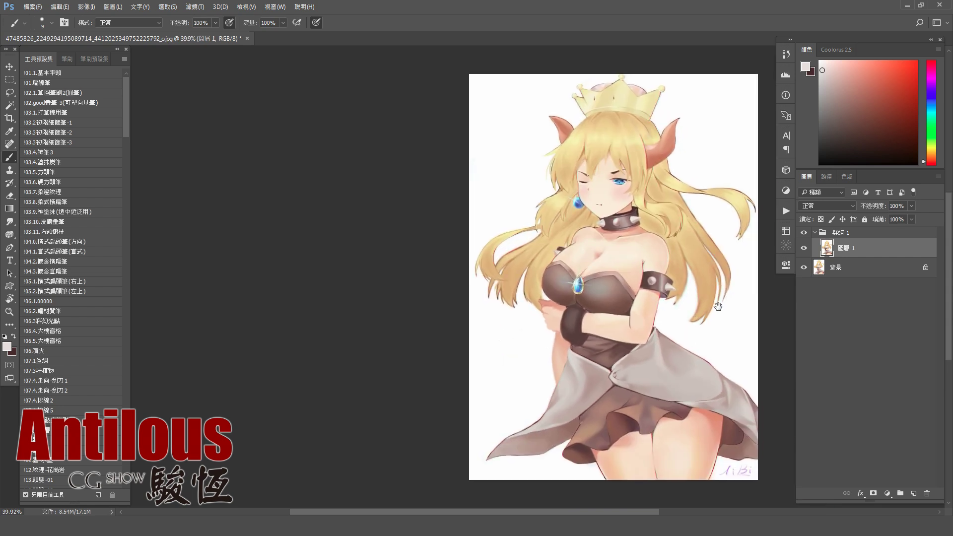
scroll(701, 332, down, 1)
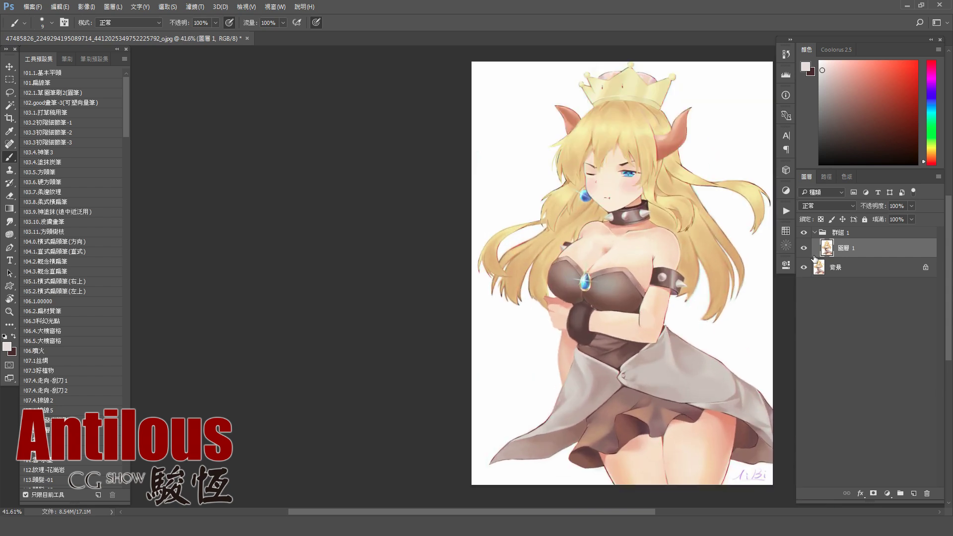
alt+click(660, 351)
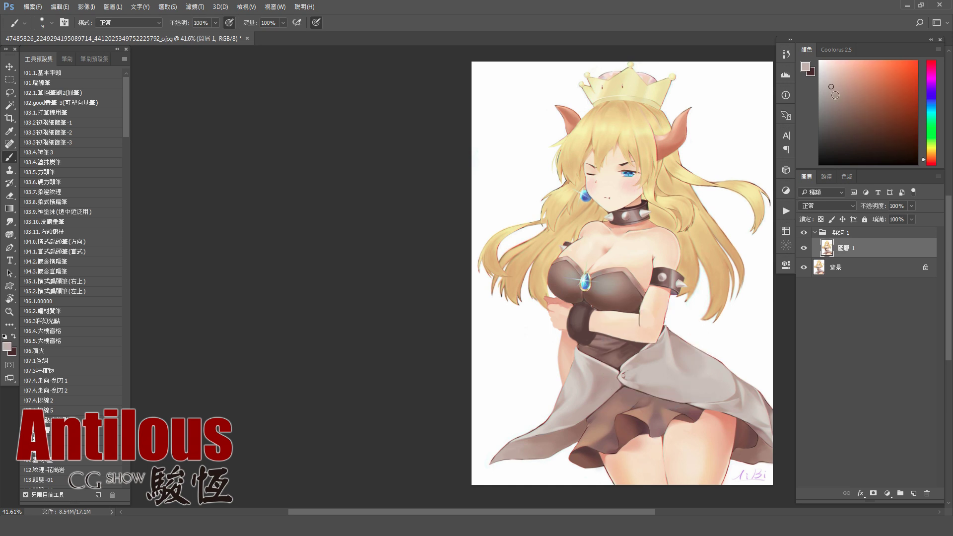
alt+click(674, 345)
key(bracketright)
key(bracketright)
key(bracketright)
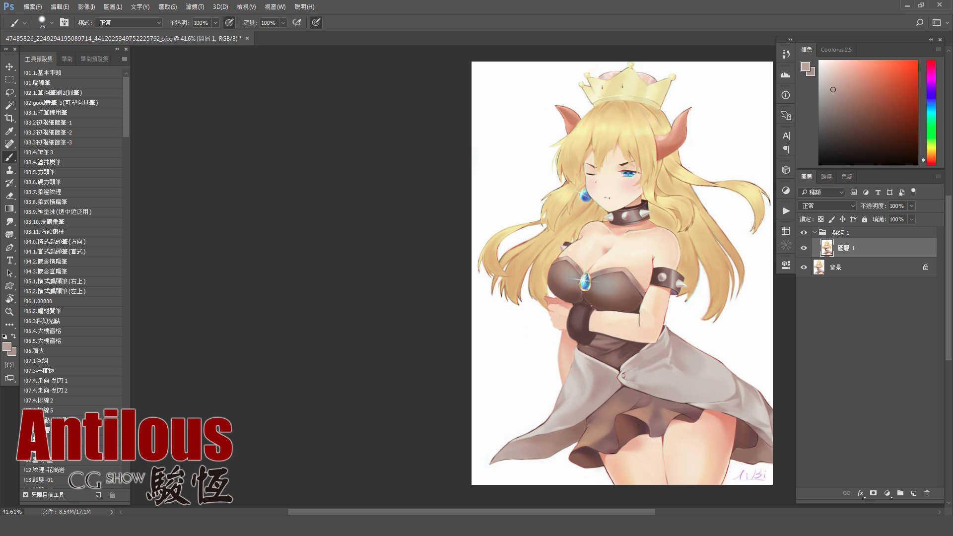
Sample several grey tones from the skirt while adjusting brush size
alt+click(607, 382)
key(bracketright)
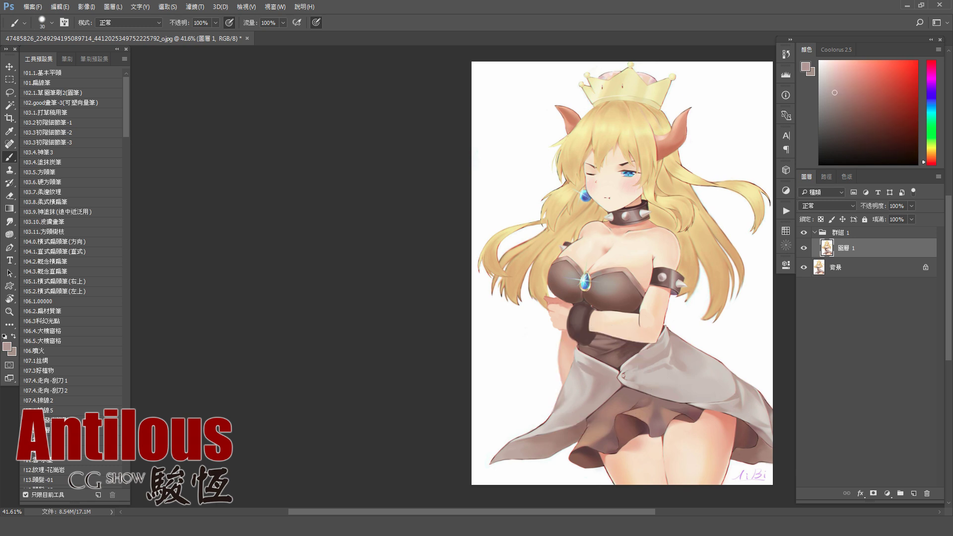
key(bracketleft)
key(bracketleft)
key(bracketleft)
alt+click(589, 361)
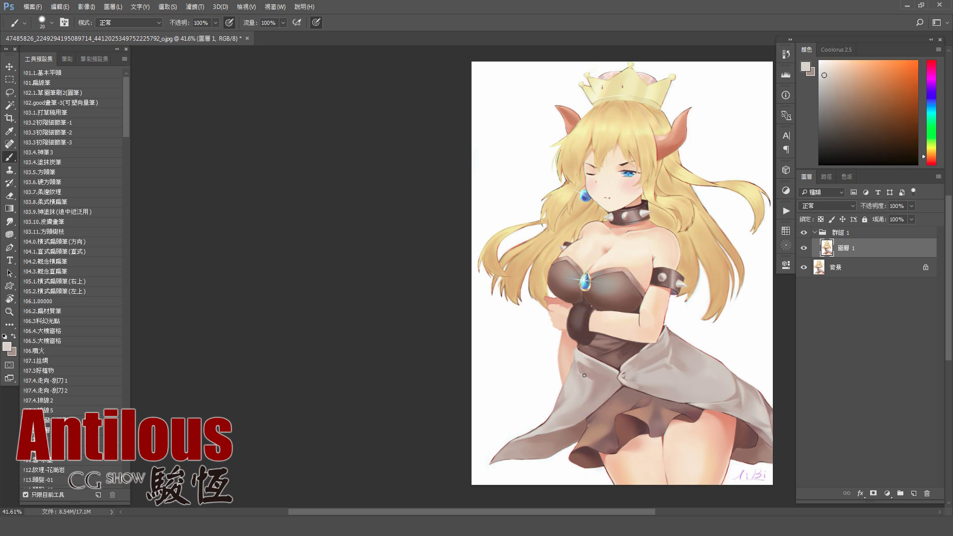
alt+click(596, 382)
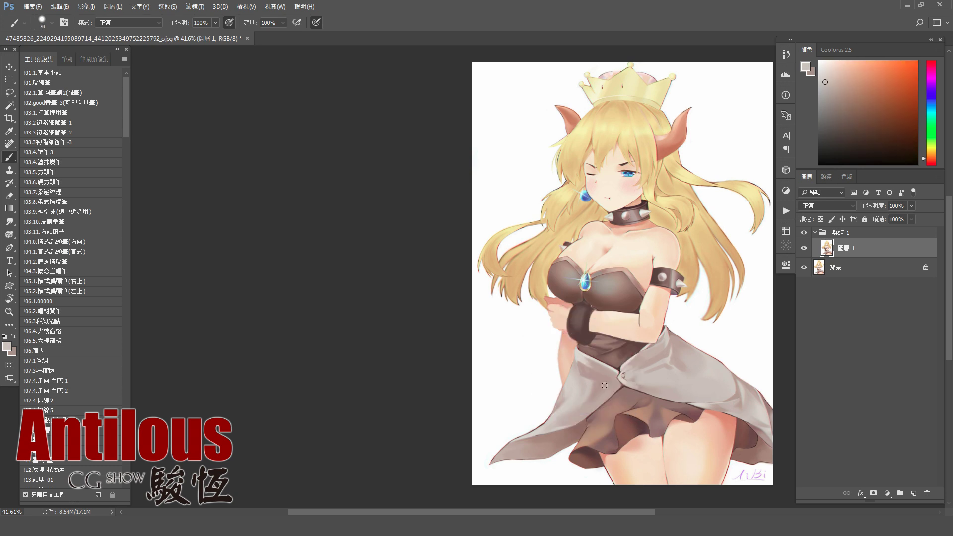
alt+click(654, 359)
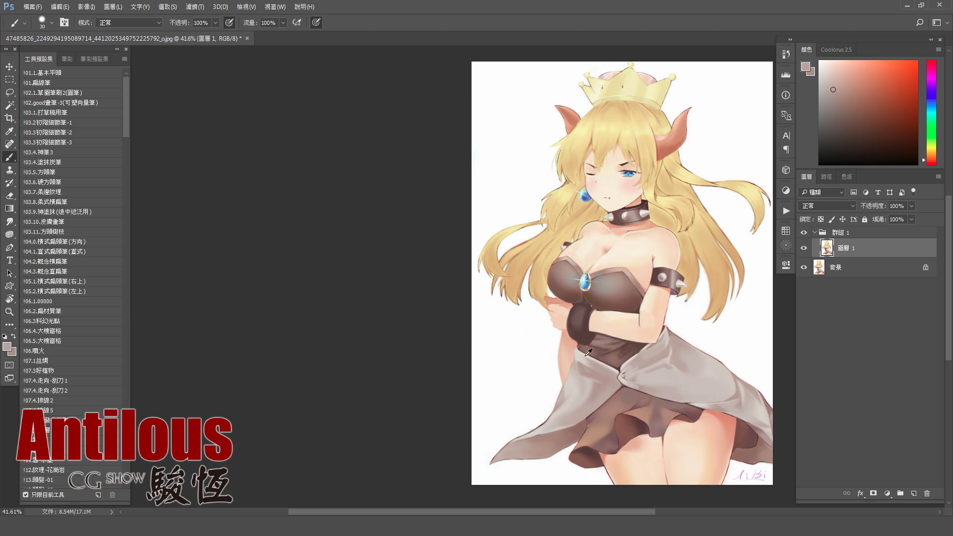
alt+click(582, 354)
alt+click(579, 375)
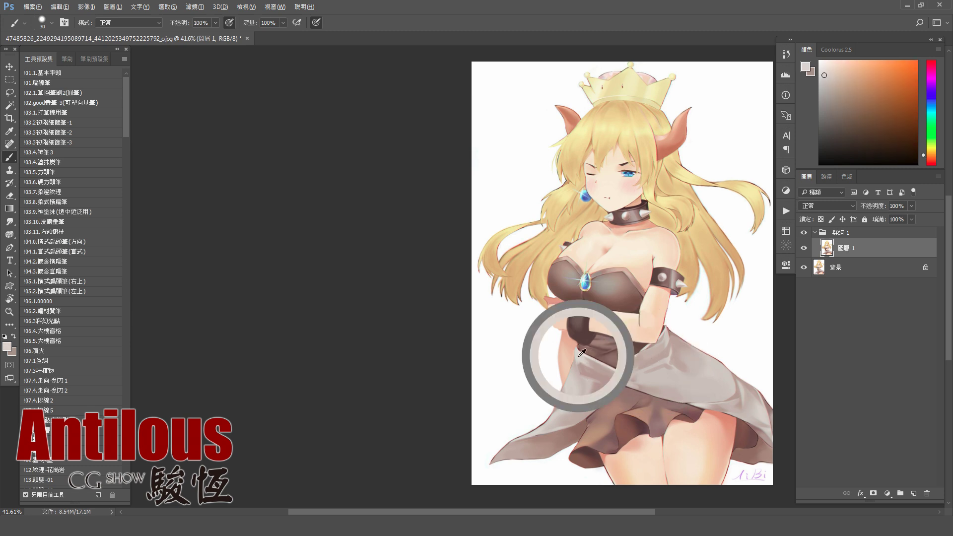
Resize the brush and sample redder and pinkish tones from the skirt
key(bracketleft)
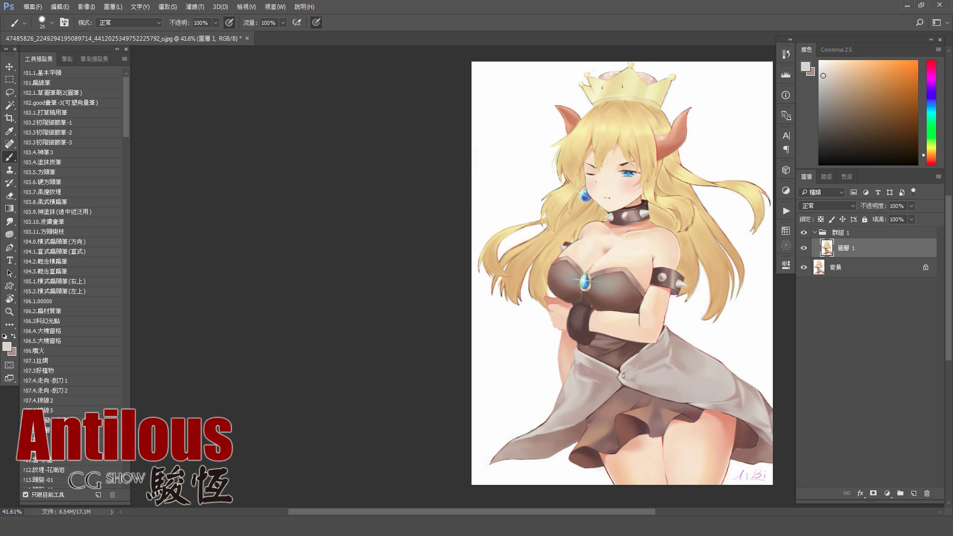
key(bracketright)
key(bracketright)
key(bracketright)
alt+click(599, 383)
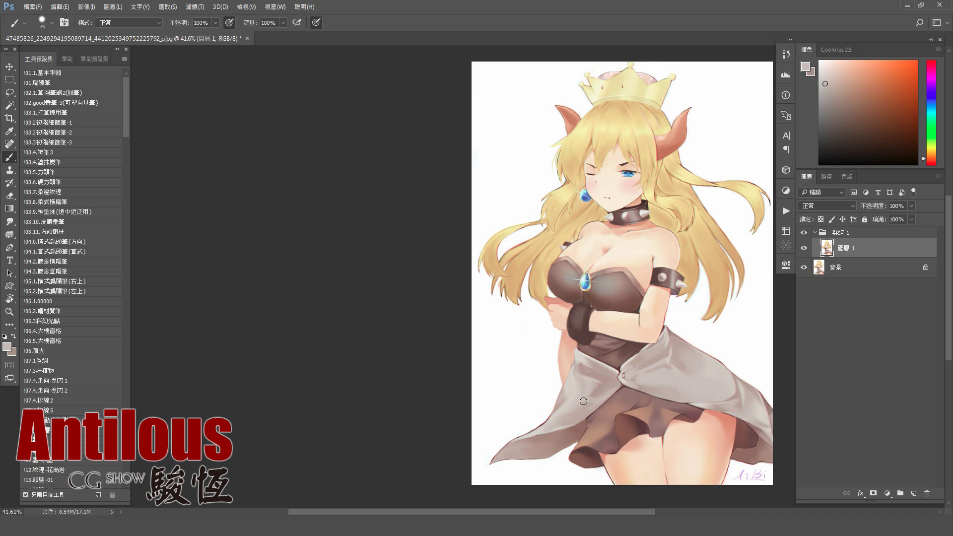
key(bracketright)
key(bracketright)
key(bracketright)
key(bracketright)
key(bracketright)
key(bracketleft)
key(bracketleft)
alt+click(651, 377)
alt+click(651, 377)
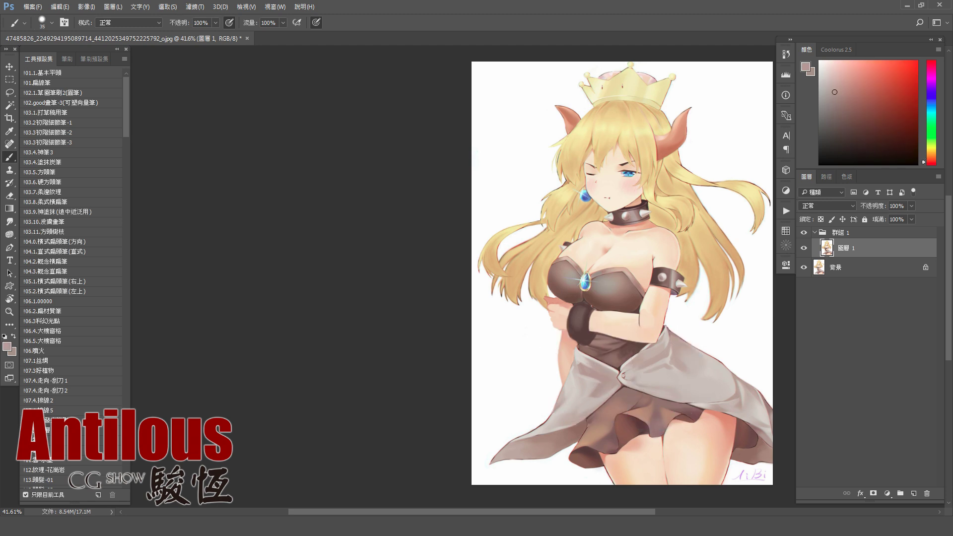
Sample a darker skirt tone, fine-tune the brush size and zoom out
click(838, 100)
key(bracketleft)
key(bracketleft)
key(bracketright)
key(bracketright)
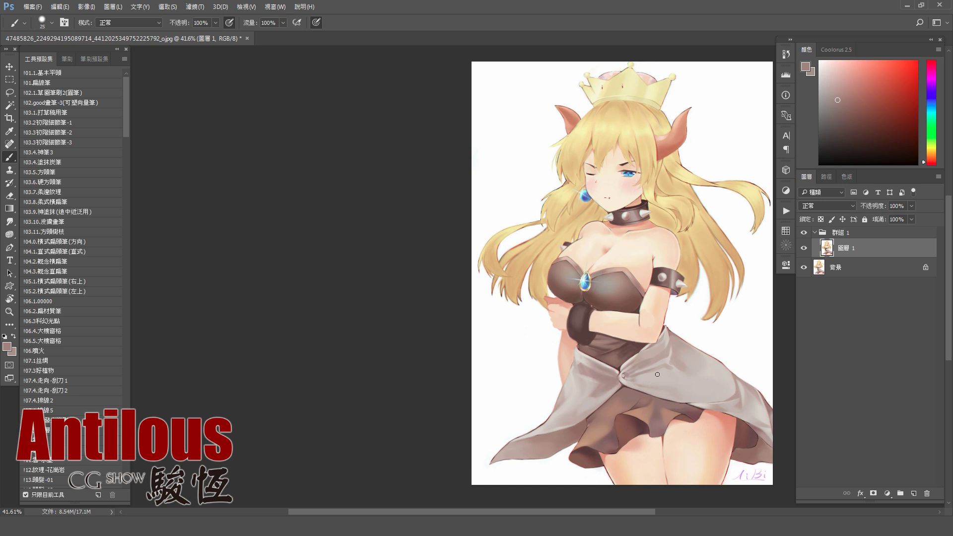
key(bracketright)
ctrl+alt+click(714, 377)
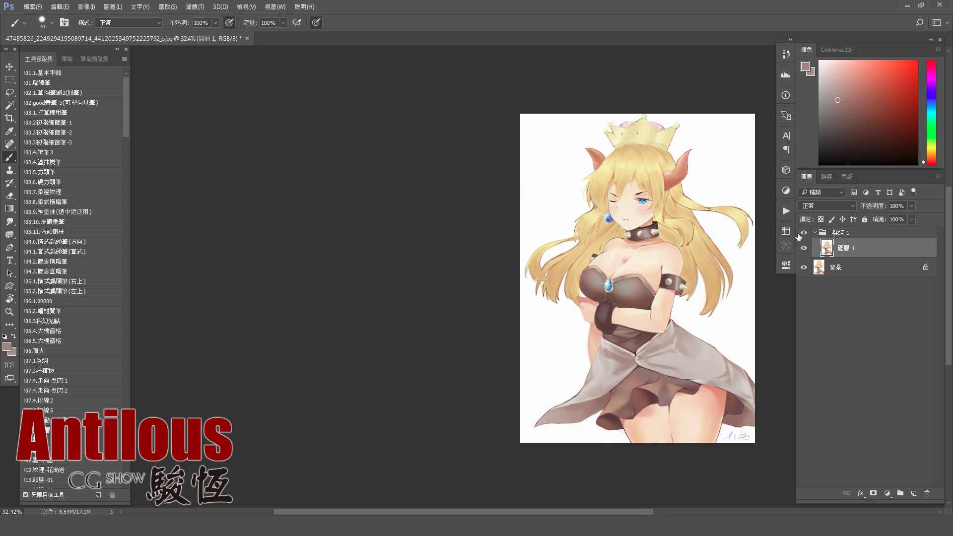
Zoom and pan around the painting to review the whole figure
click(805, 233)
click(805, 232)
drag(645, 282, 616, 268)
ctrl+click(576, 329)
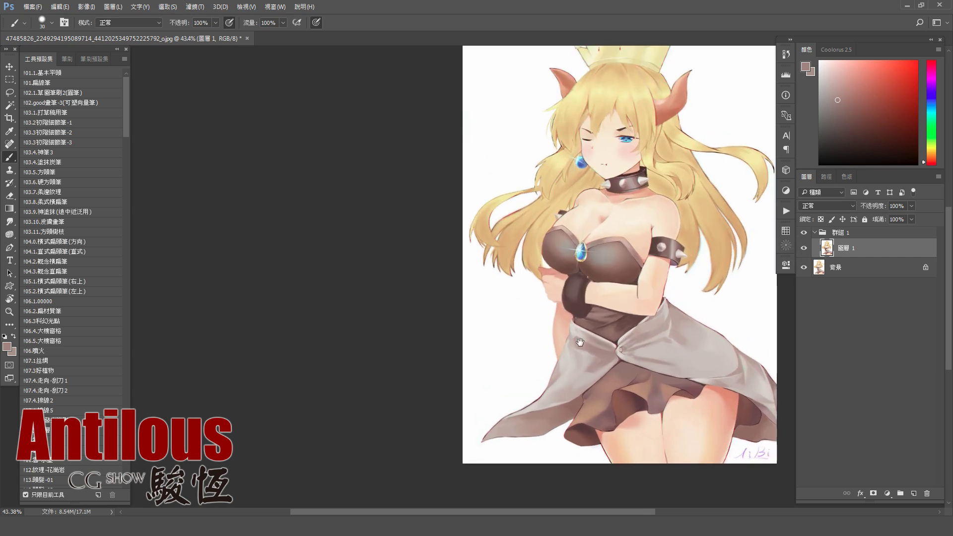
key(bracketleft)
key(bracketleft)
key(bracketright)
key(bracketright)
key(bracketright)
alt+click(693, 347)
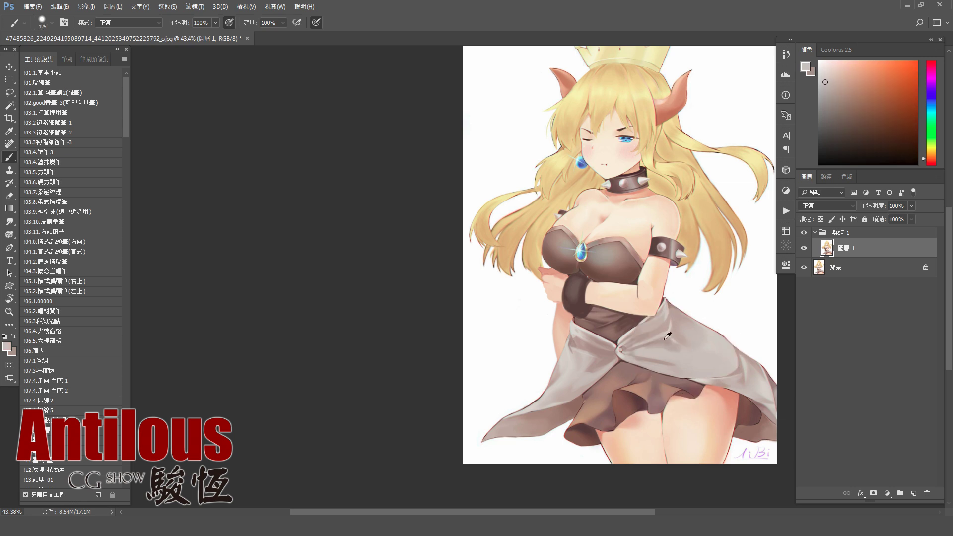
key(bracketright)
drag(707, 344, 686, 348)
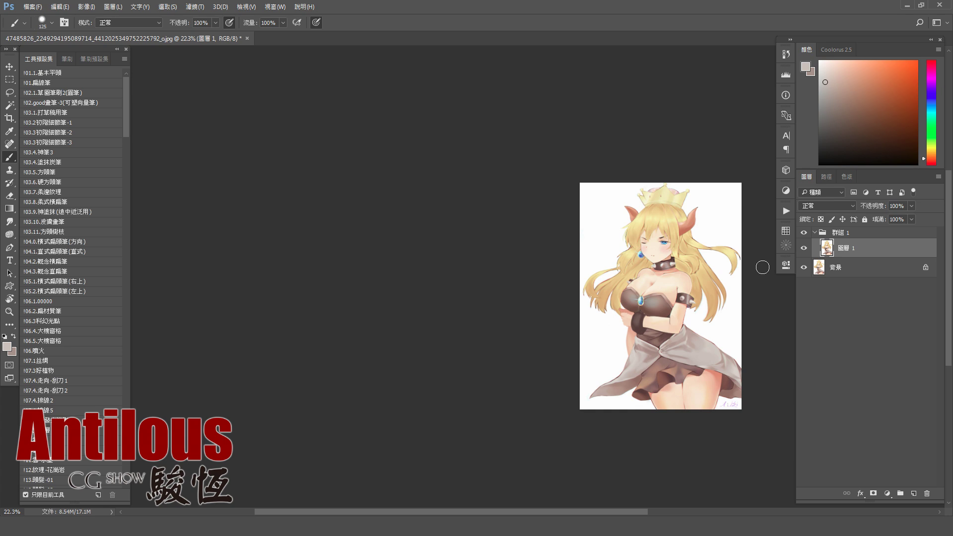
mouse_move(699, 325)
mouse_down()
mouse_move(575, 309)
mouse_move(613, 320)
mouse_up()
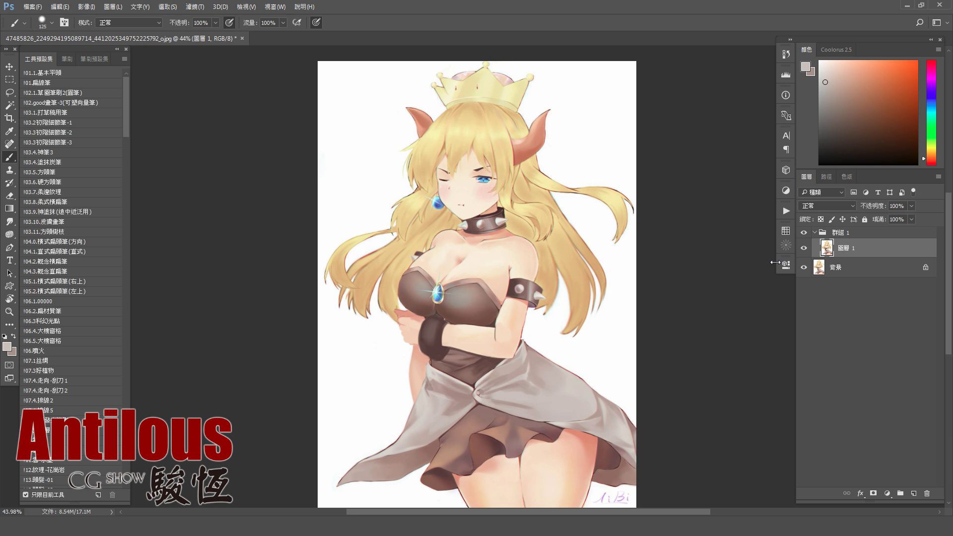
mouse_move(526, 322)
mouse_down()
mouse_move(592, 306)
mouse_move(599, 295)
mouse_up()
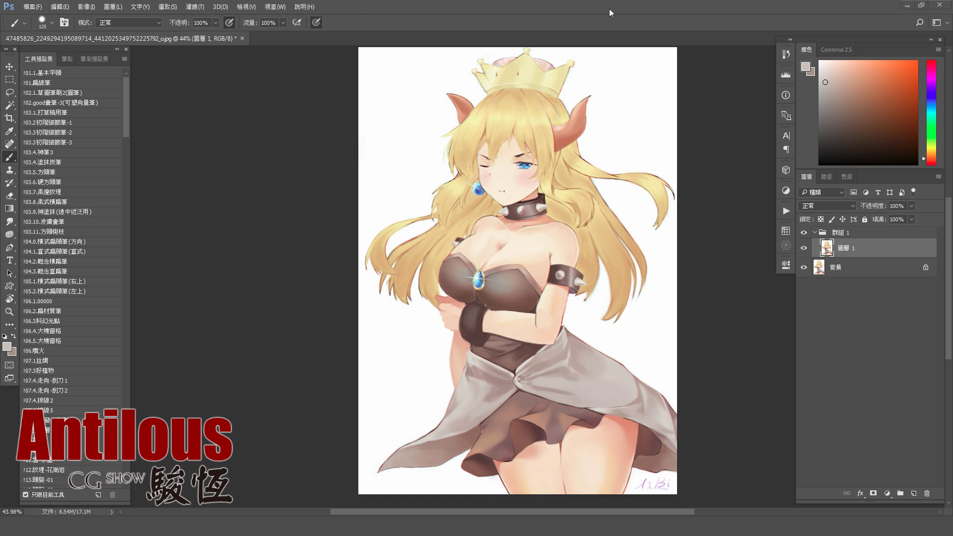
scroll(685, 272, down, 1)
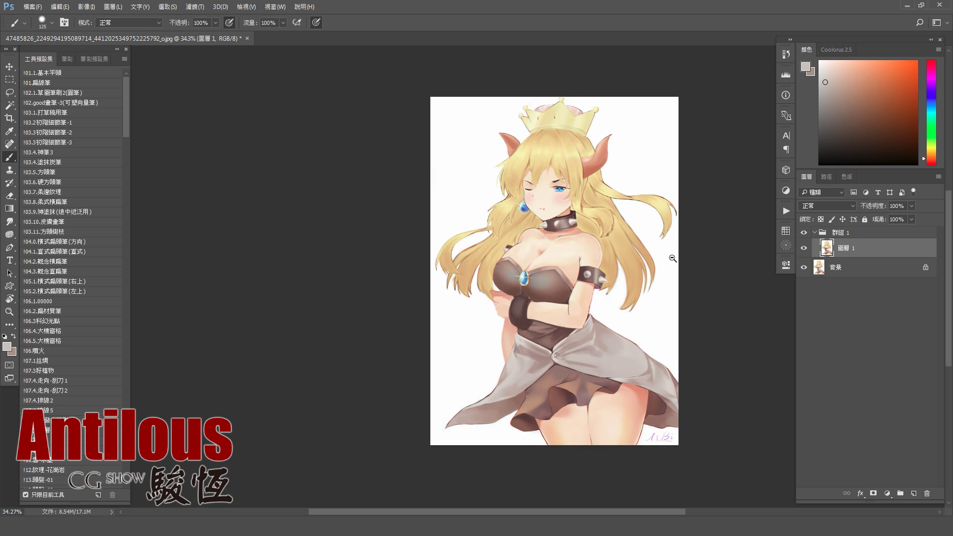
Save the painting as a PSD file, confirm the warning, and recentre the figure
click(823, 248)
click(572, 231)
scroll(697, 282, up, 2)
drag(695, 280, 708, 293)
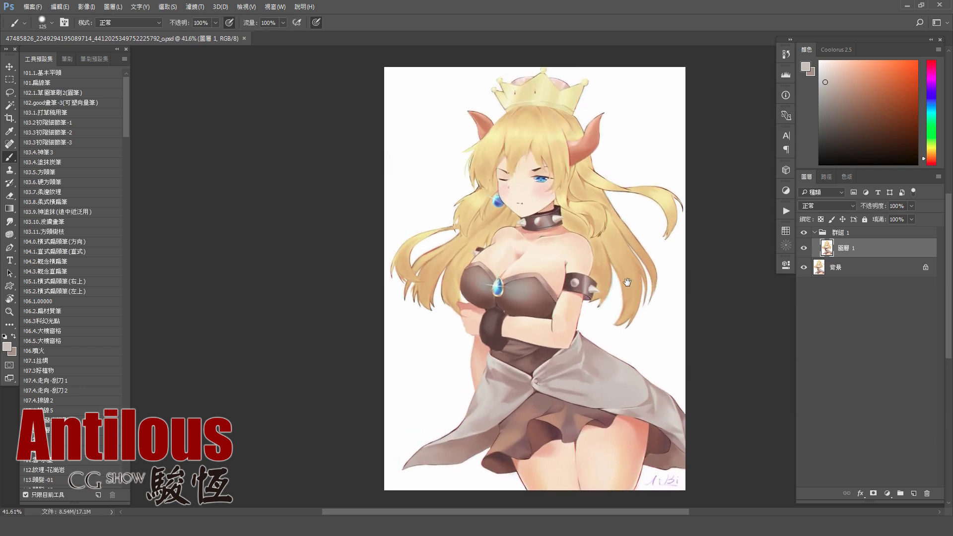
Create a new layer, 圖層 2, in 色彩增值 (Multiply) blend mode
key(ctrl+shift+n)
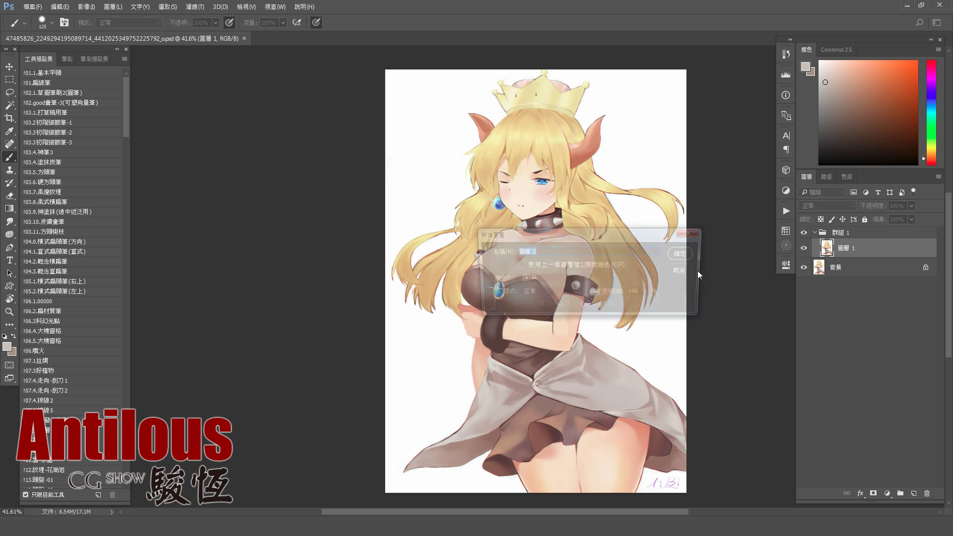
click(557, 293)
click(549, 330)
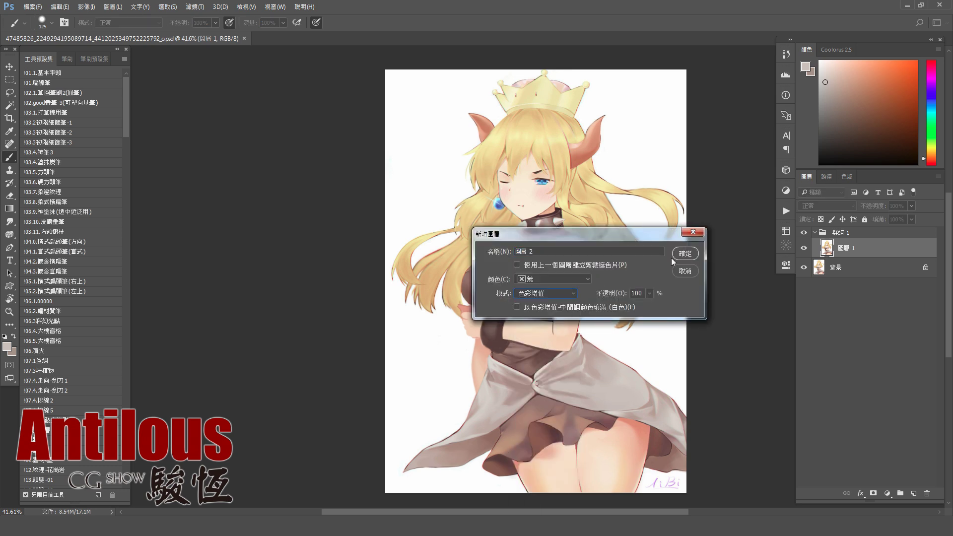
click(685, 254)
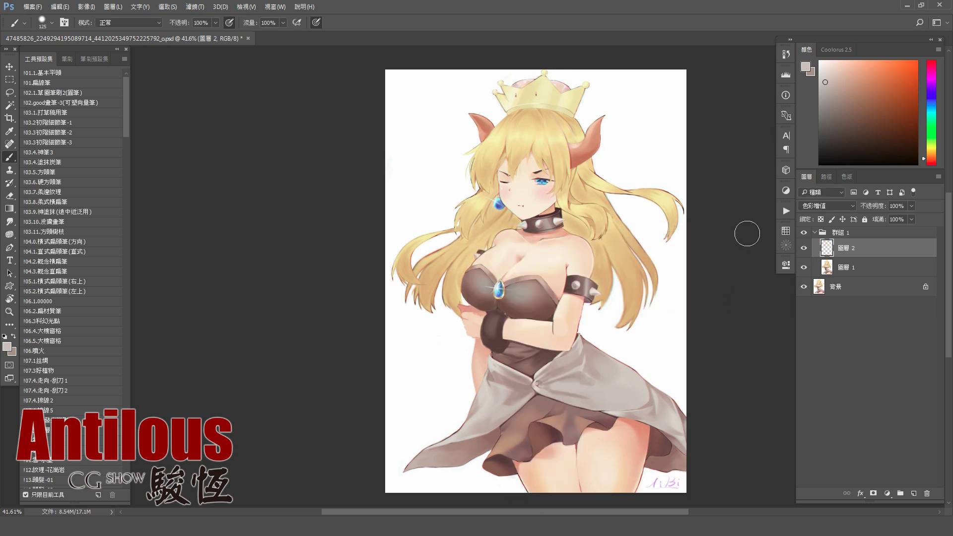
Pick a shading colour and brush shading into the hair beside the eye
click(829, 81)
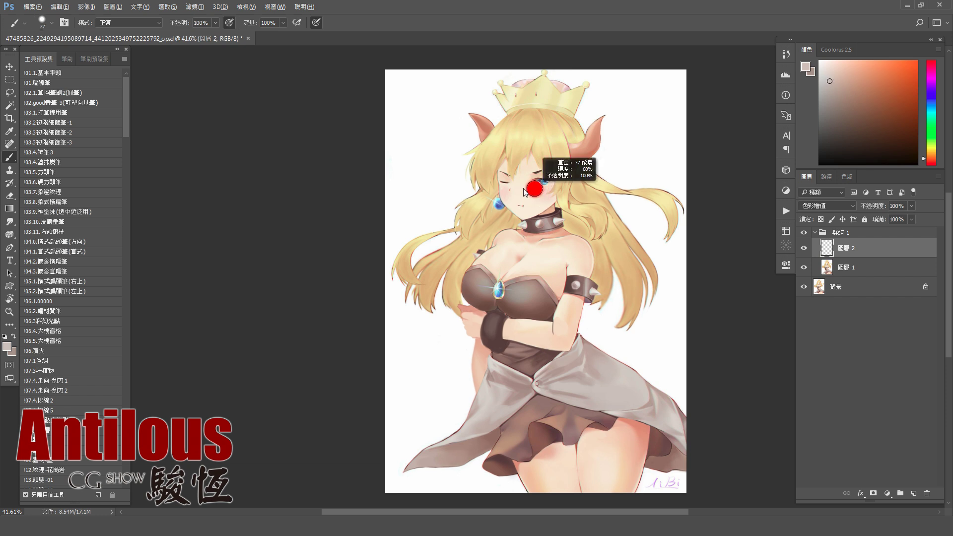
drag(571, 177, 581, 177)
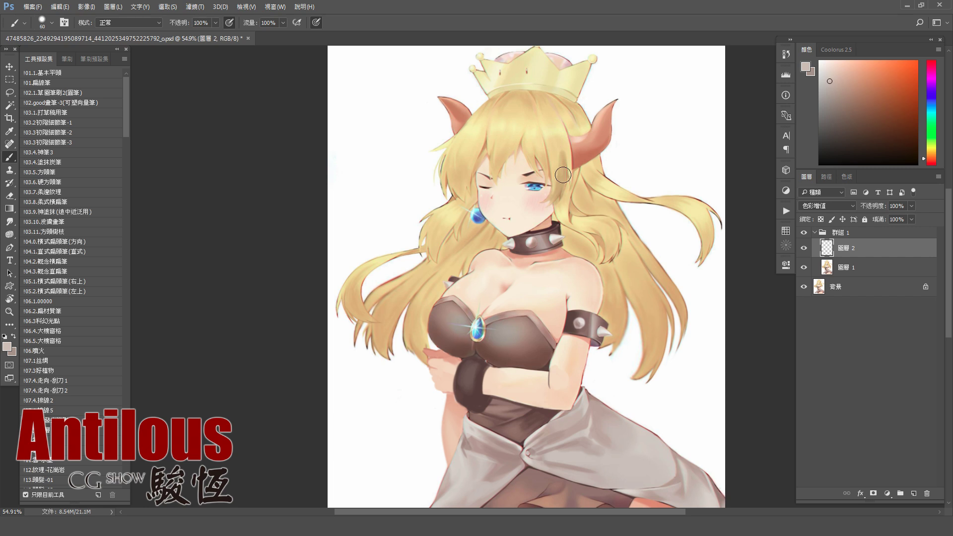
click(834, 79)
key(bracketleft)
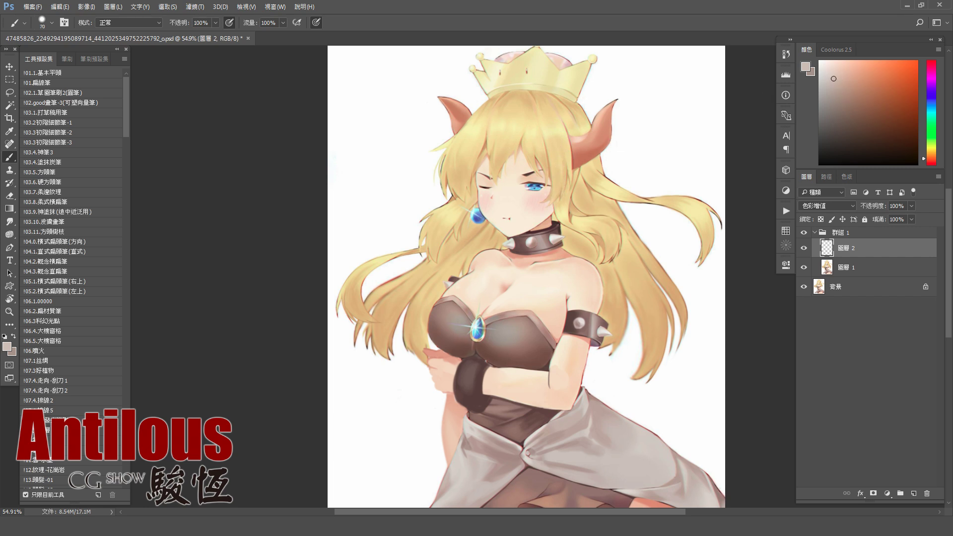
drag(561, 169, 552, 198)
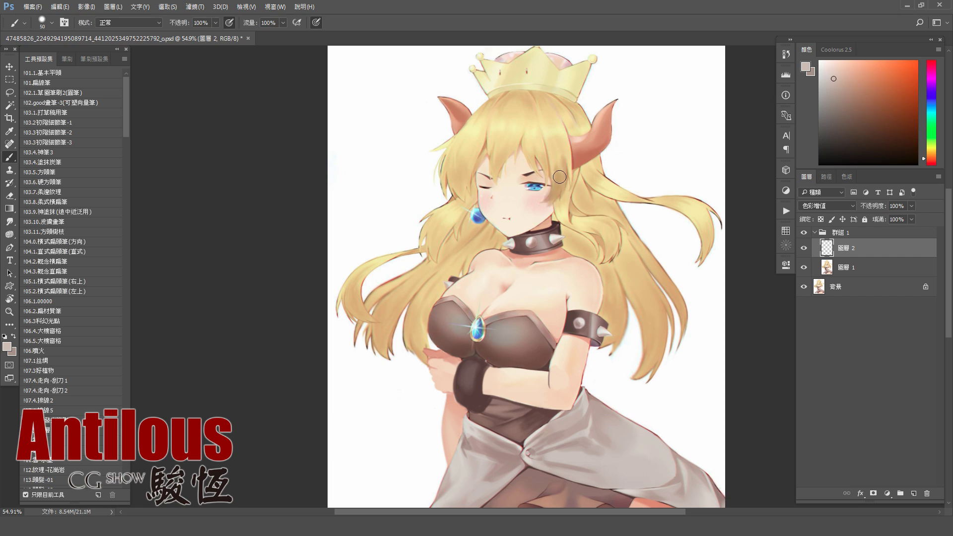
Pick a lighter orange shading colour and paint a stroke through the hair by the horn
key(bracketright)
key(bracketright)
key(bracketright)
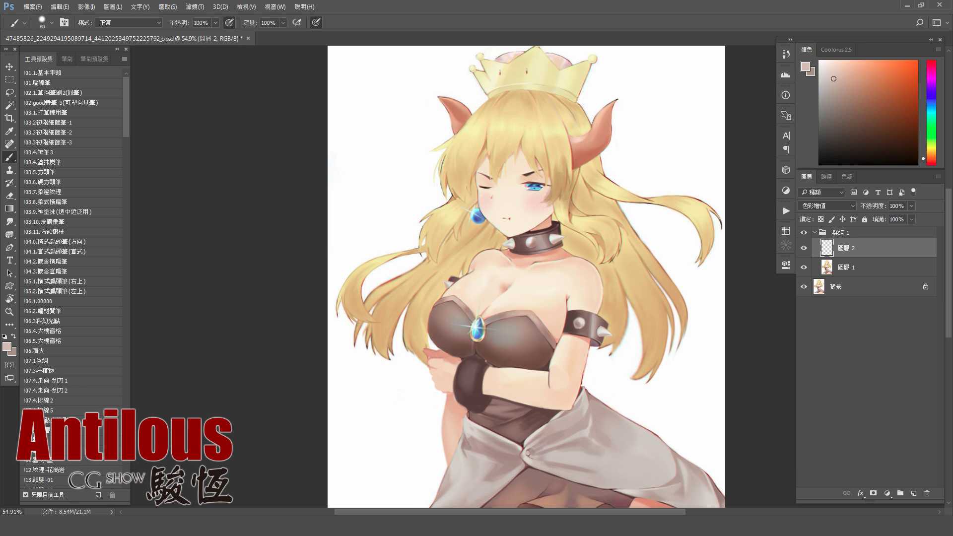
click(835, 73)
click(924, 157)
key(bracketright)
key(bracketright)
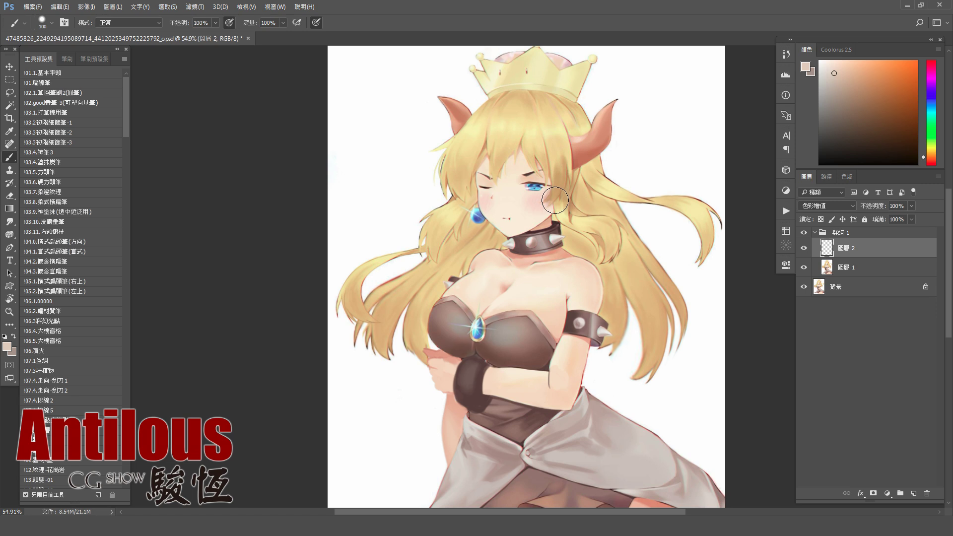
key(bracketleft)
key(bracketleft)
key(bracketleft)
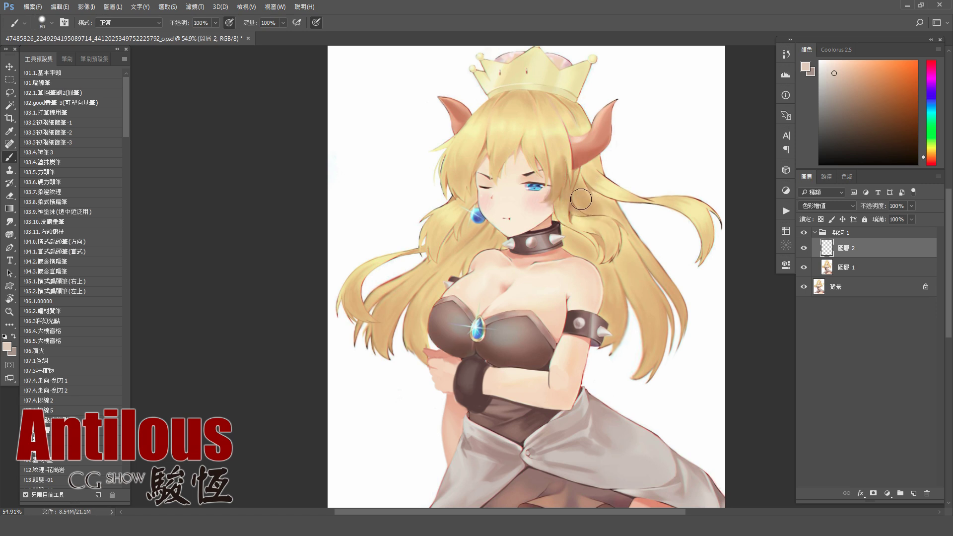
key(bracketright)
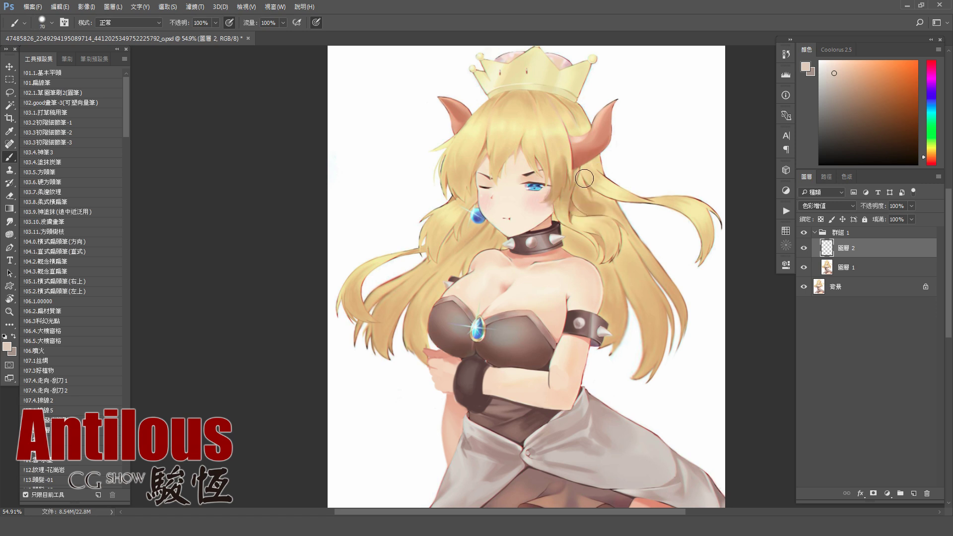
drag(579, 174, 618, 215)
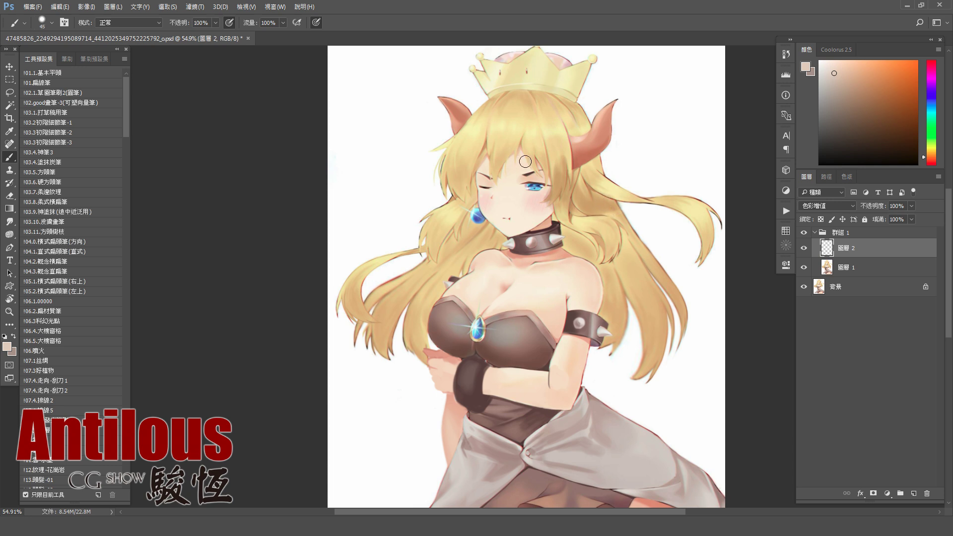
Shade the hair near the earring, undoing the stroke that covered the blue earring
key(bracketleft)
key(bracketright)
key(bracketright)
key(bracketleft)
key(bracketleft)
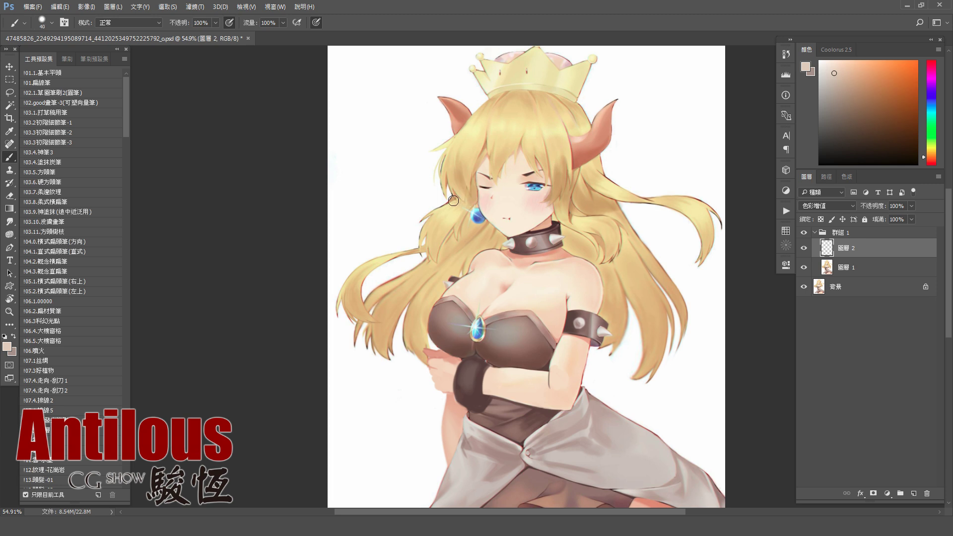
key(bracketleft)
key(bracketleft)
key(bracketleft)
key(bracketright)
key(bracketright)
key(bracketright)
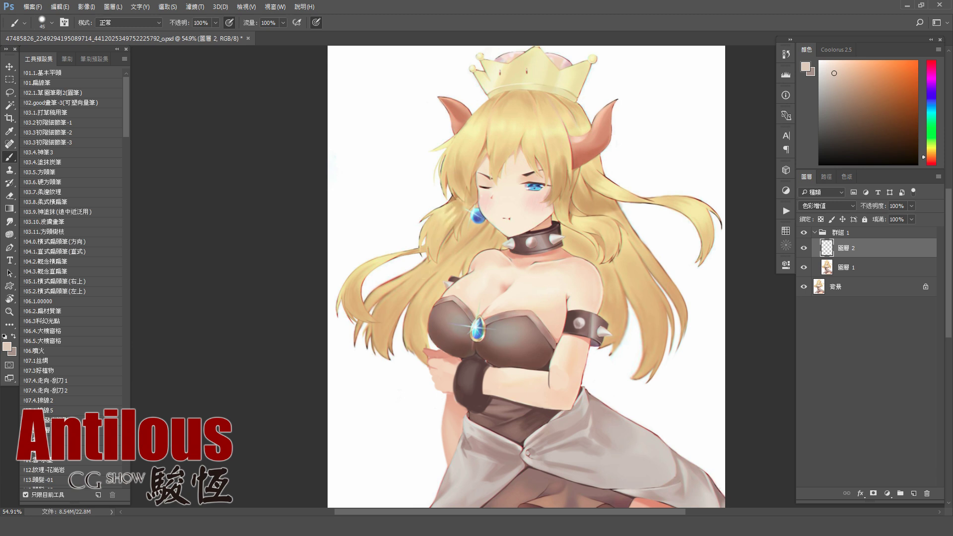
Fine-tune the brush size repeatedly and get ready to pan the canvas
key(bracketright)
key(bracketright)
drag(467, 209, 471, 227)
key(ctrl+z)
key(bracketright)
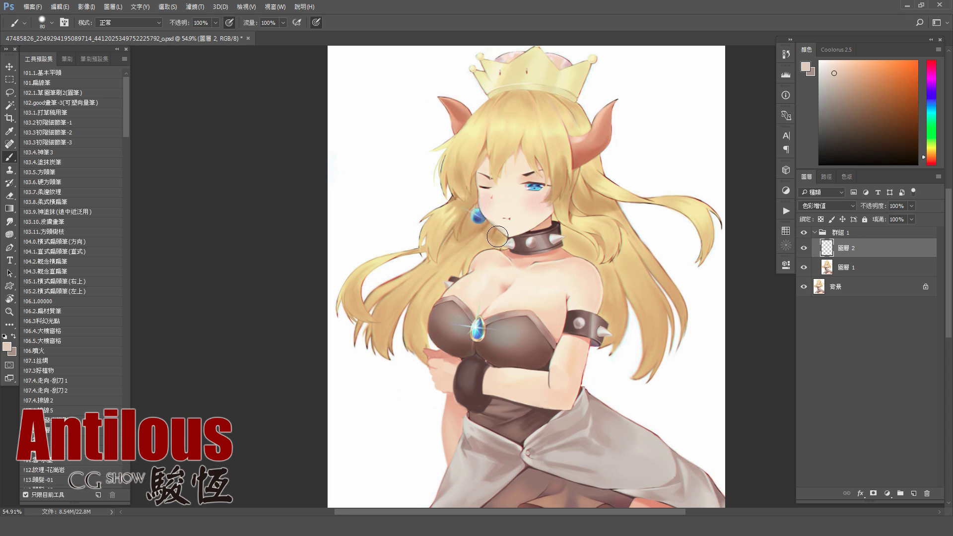
key(bracketleft)
key(bracketleft)
key(bracketleft)
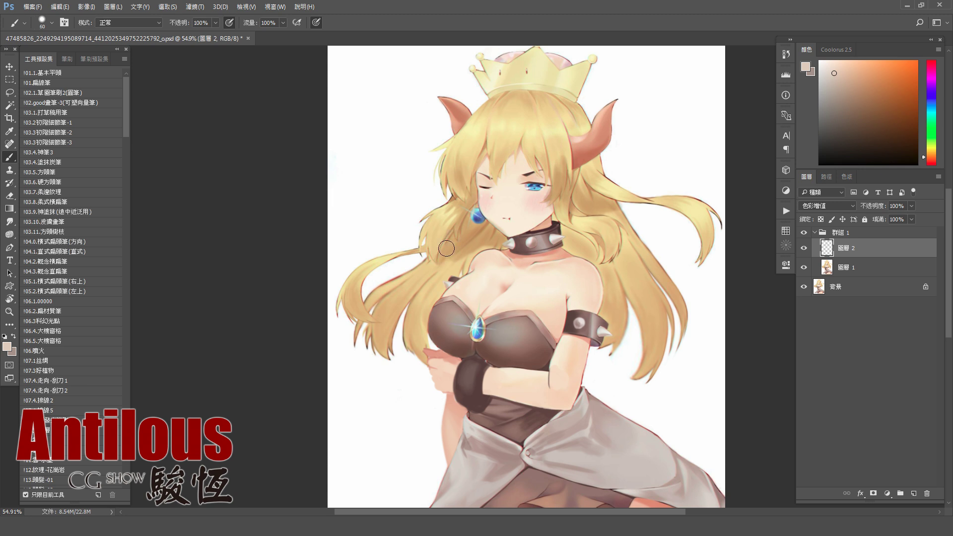
key(bracketleft)
key(bracketleft)
key(bracketleft)
key(bracketright)
key(bracketright)
key(bracketright)
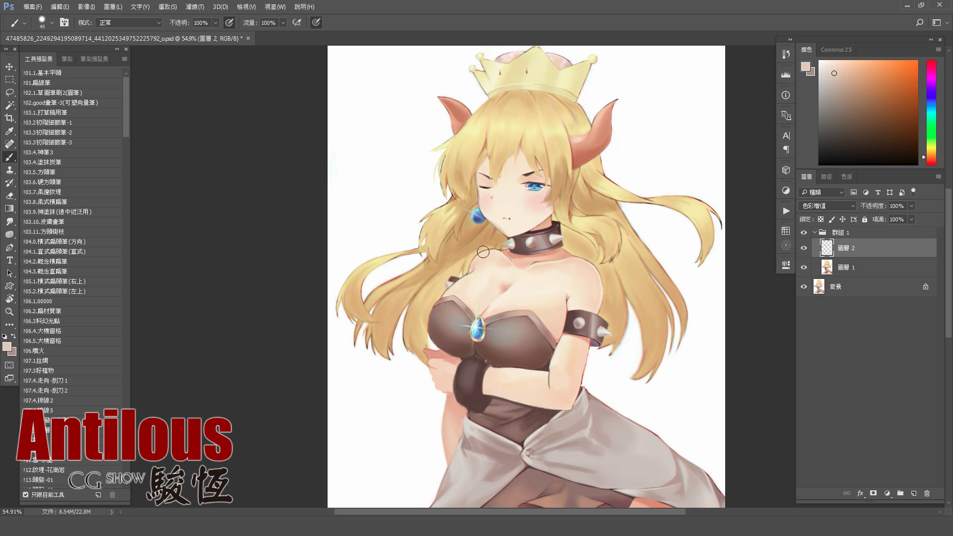
key(bracketright)
key(bracketright)
key(bracketright)
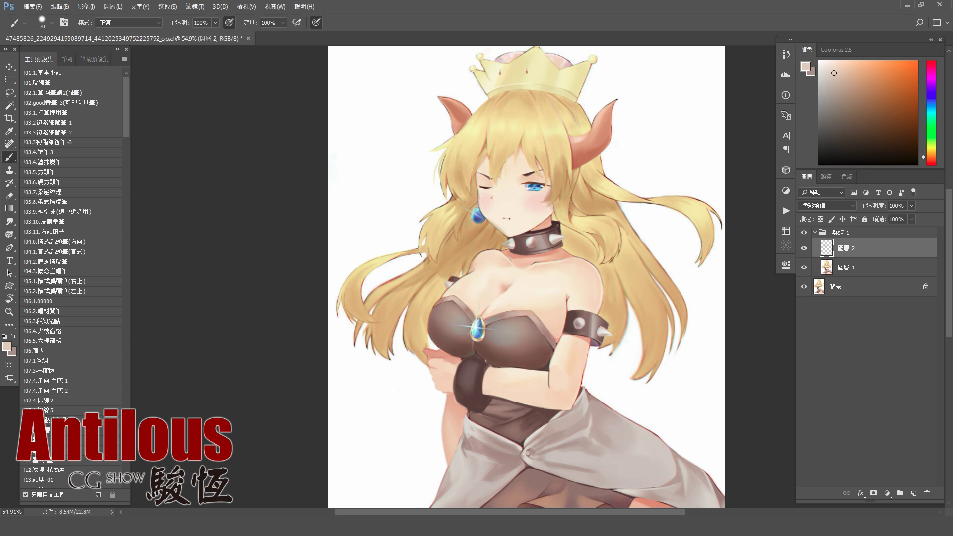
key(bracketright)
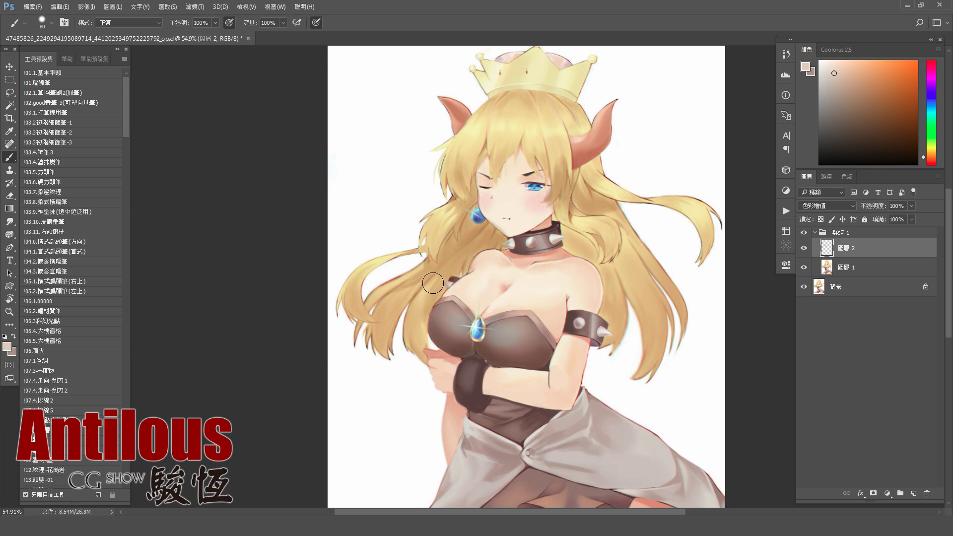
key(bracketleft)
key(bracketleft)
key(bracketleft)
key(bracketright)
key(bracketright)
key(bracketright)
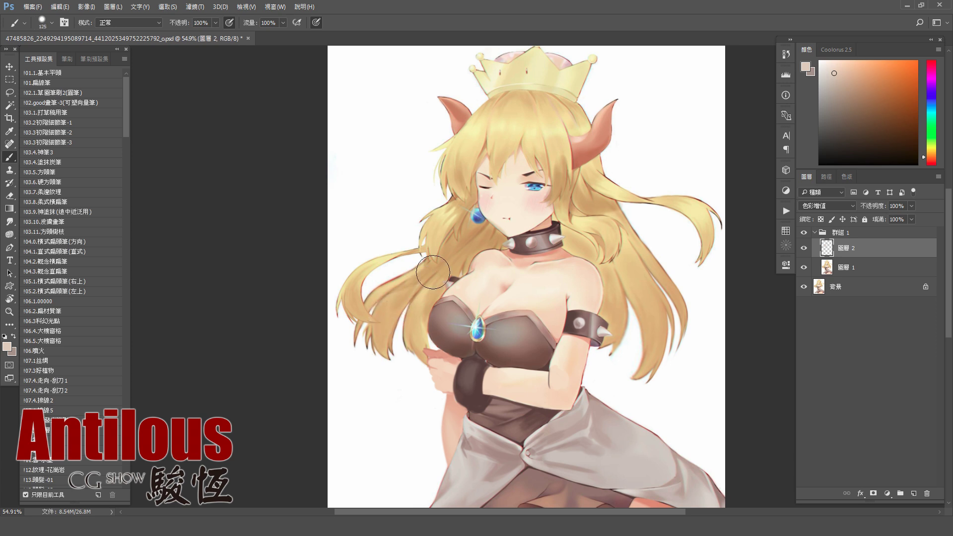
key(bracketleft)
key(bracketleft)
key(bracketleft)
key(bracketright)
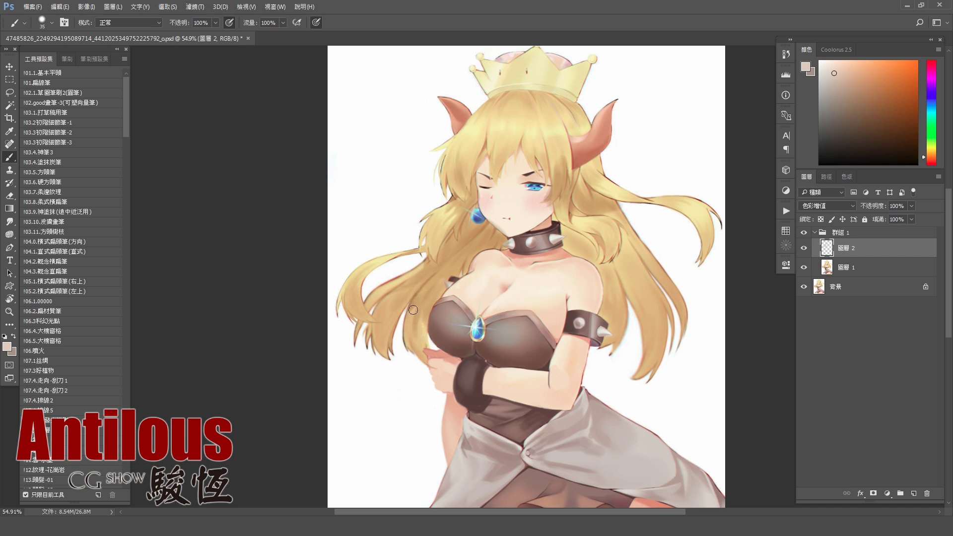
key(bracketright)
key(bracketright)
key(bracketright)
key(bracketright)
key(bracketright)
key(space)
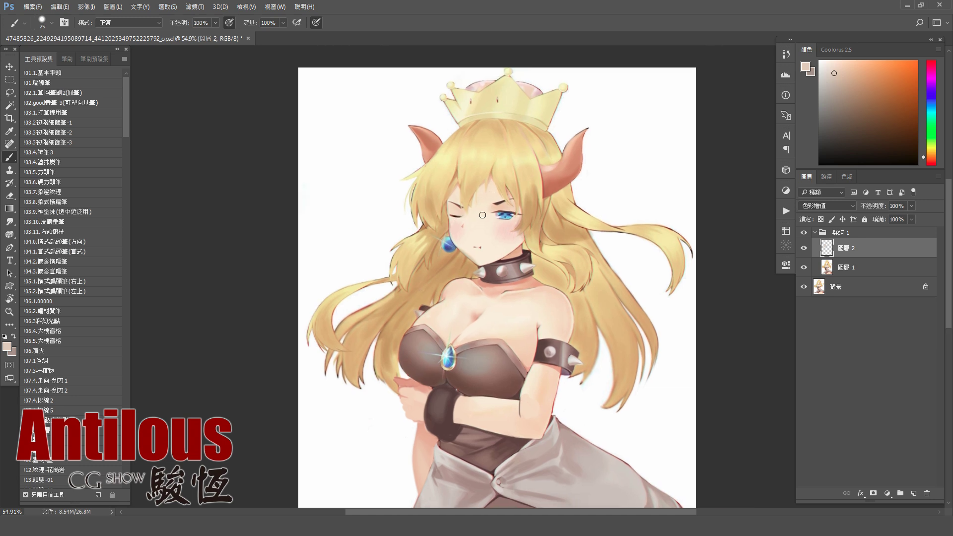
Zoom in and shade the forehead hair and around the eyebrow and eye
scroll(483, 215, up, 1)
key(bracketleft)
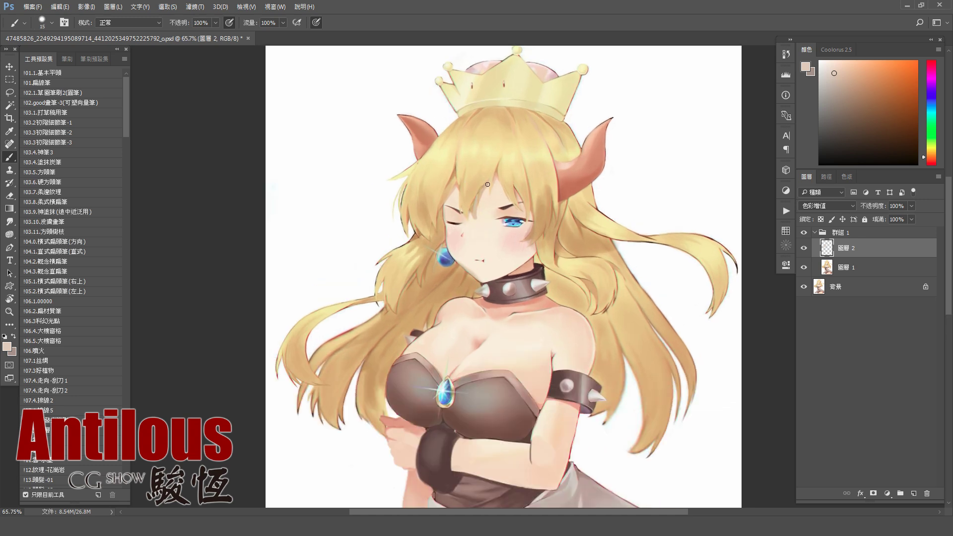
drag(458, 190, 452, 198)
drag(513, 209, 527, 227)
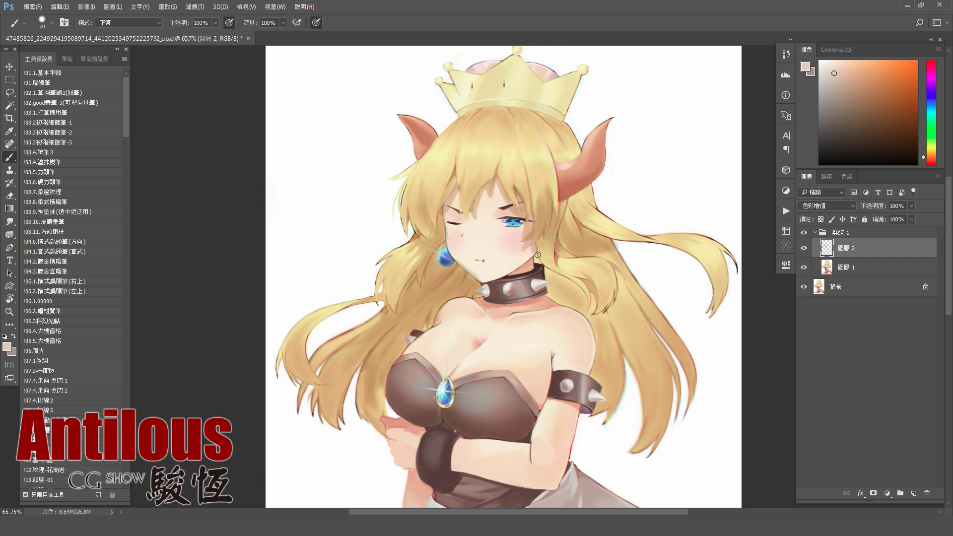
key(bracketright)
key(bracketright)
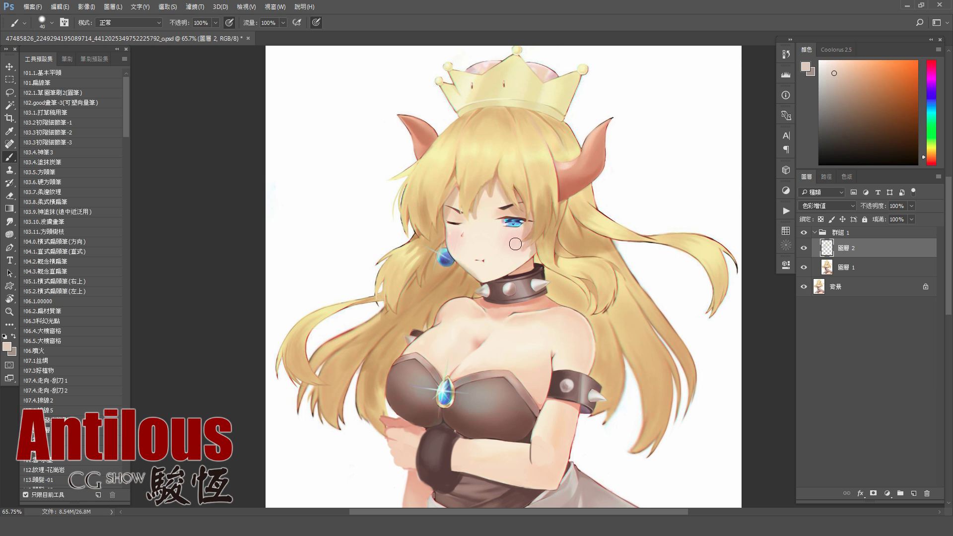
key(bracketright)
Paint shadows under the chin and along the collarbone and neck beneath the collar
drag(526, 264, 521, 271)
key(bracketleft)
drag(456, 301, 568, 310)
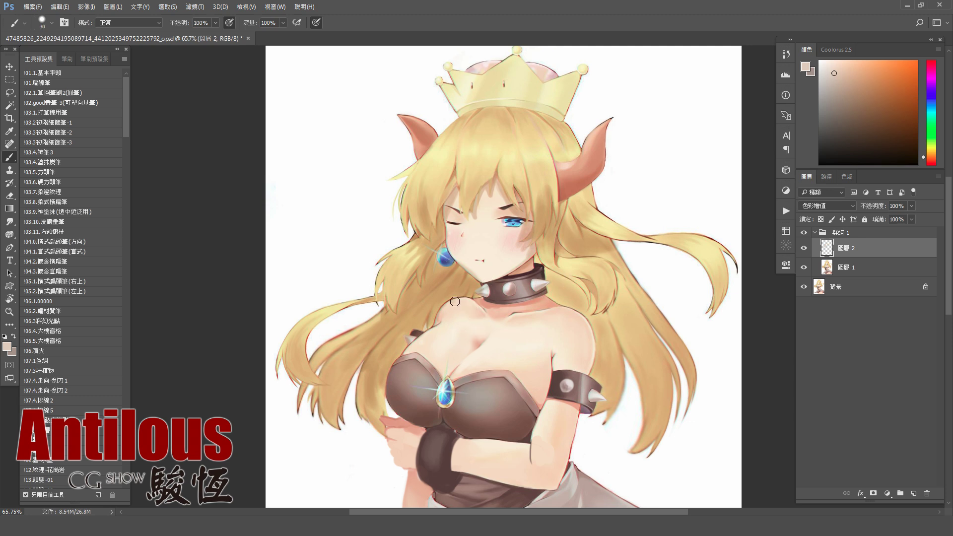
key(bracketright)
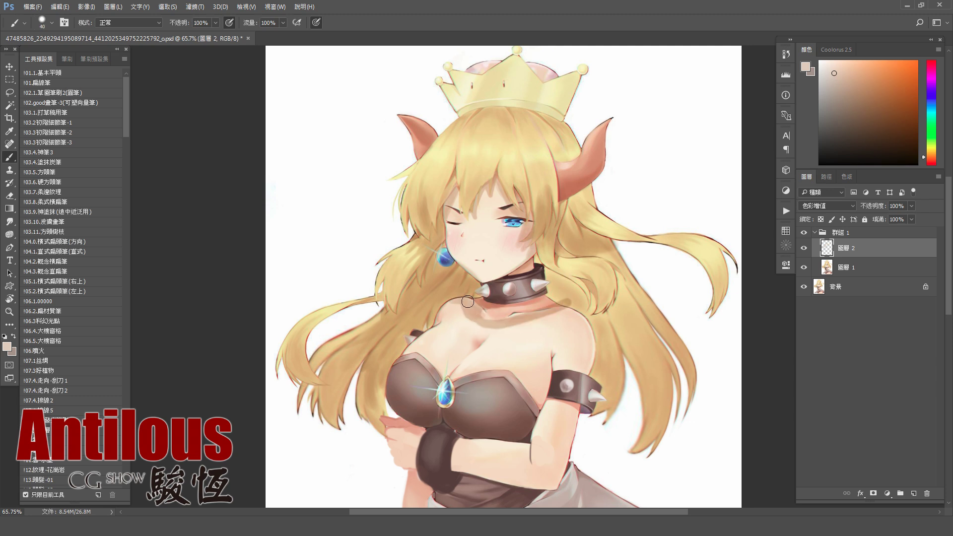
drag(480, 313, 544, 306)
drag(484, 300, 539, 290)
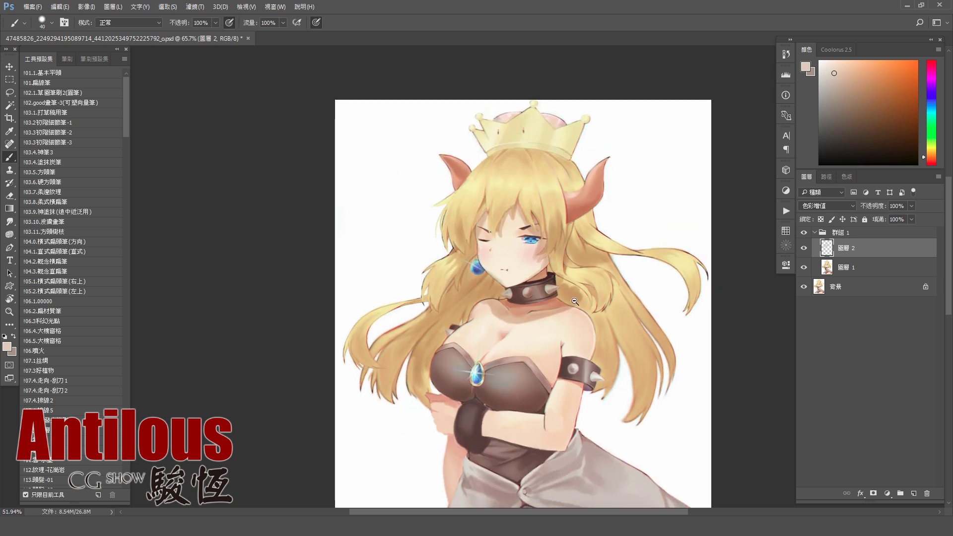
Zoom out and shade the right shoulder and the hair beside the neck
scroll(595, 305, down, 2)
key(bracketleft)
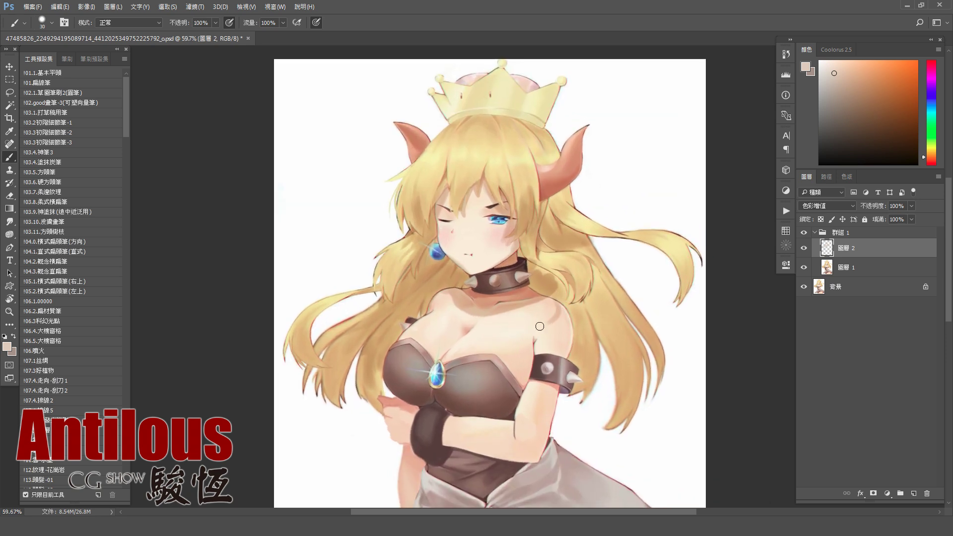
key(bracketright)
drag(548, 276, 554, 298)
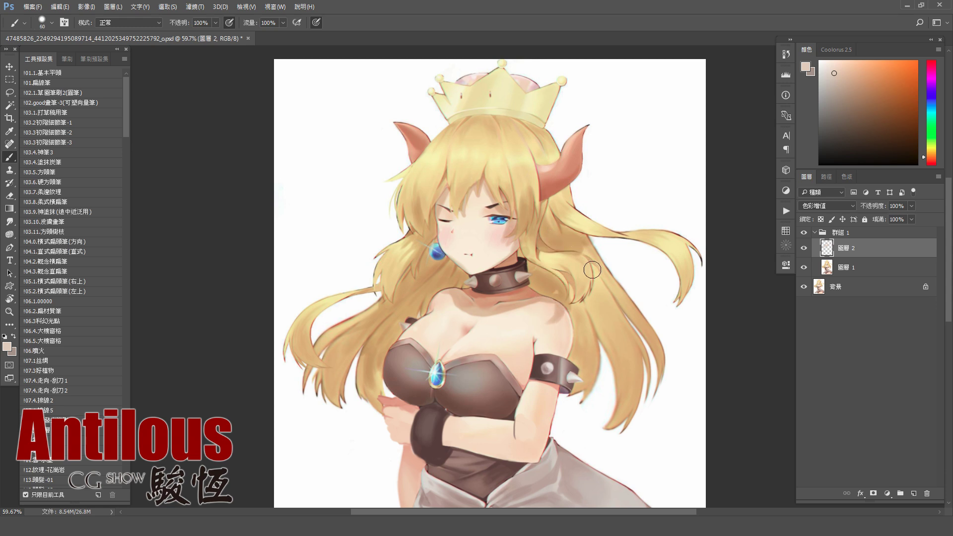
key(bracketright)
key(bracketright)
key(bracketright)
mouse_move(581, 255)
mouse_down()
mouse_move(565, 290)
mouse_move(584, 377)
mouse_up()
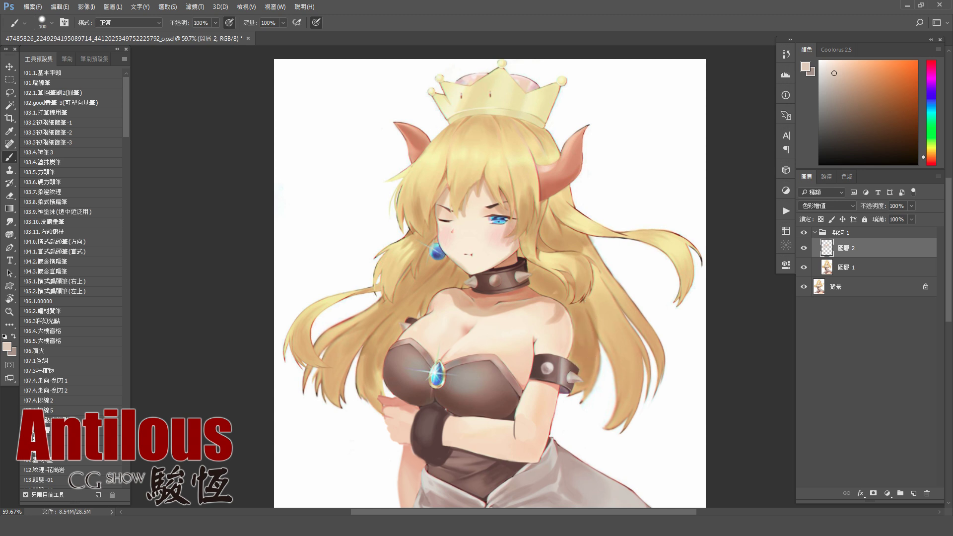
Darken along the right hair strand down to its lower end, then view the whole figure
key(bracketright)
mouse_move(591, 278)
mouse_down()
mouse_move(628, 397)
mouse_move(660, 387)
mouse_up()
drag(641, 293, 666, 392)
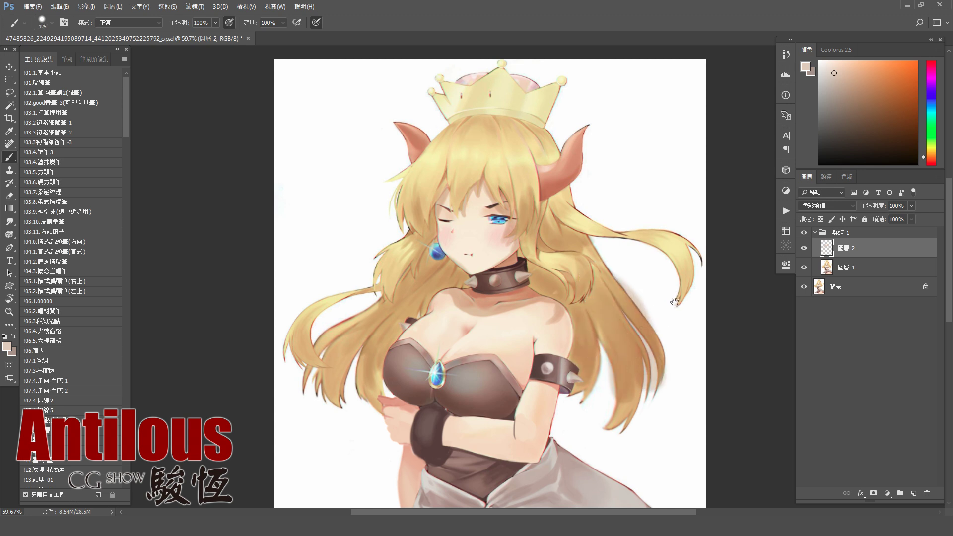
key(bracketleft)
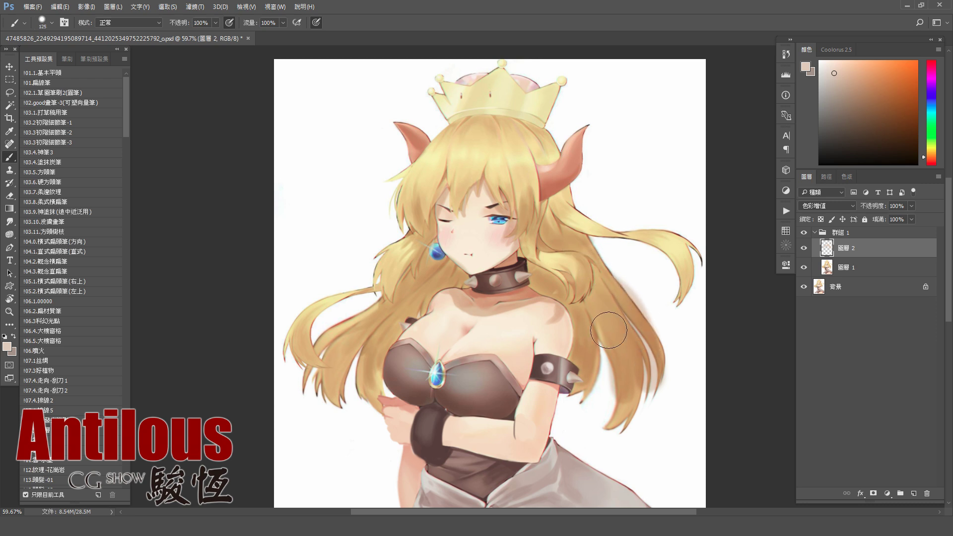
drag(608, 323, 624, 440)
key(bracketleft)
key(bracketleft)
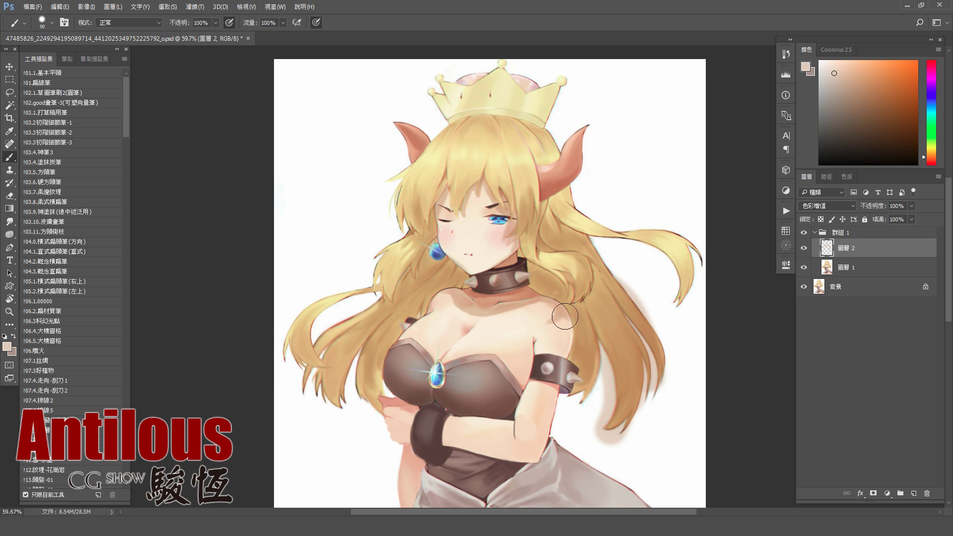
mouse_move(552, 311)
mouse_down()
mouse_move(576, 265)
mouse_move(505, 268)
mouse_up()
key(bracketright)
key(bracketright)
key(bracketright)
Shrink the brush and shade the shoulder beside the collar
key(bracketleft)
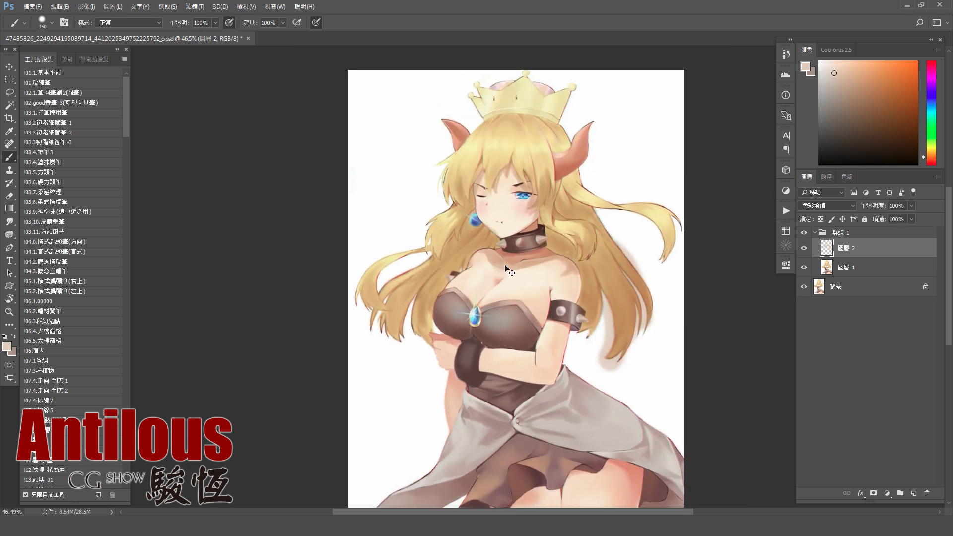
key(bracketleft)
key(bracketleft)
key(bracketleft)
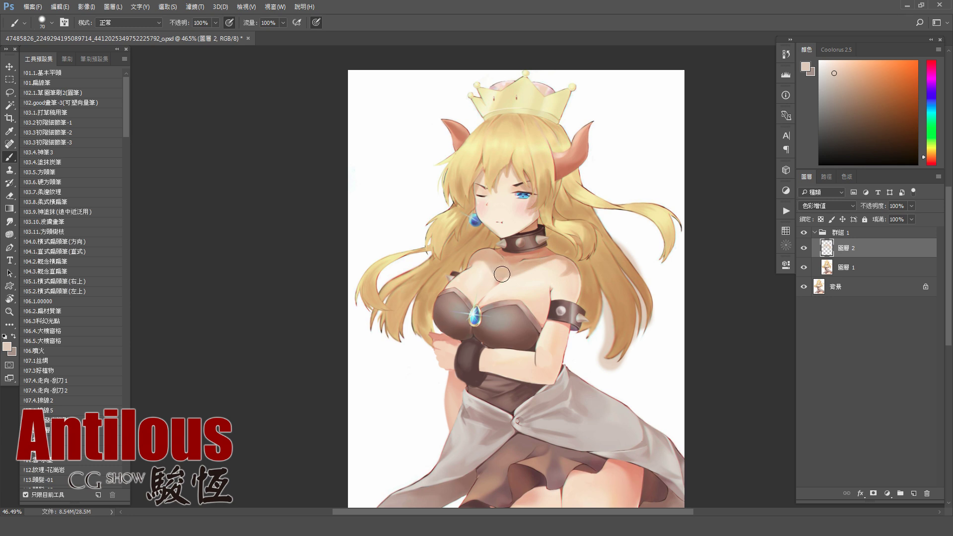
key(bracketleft)
key(bracketleft)
drag(563, 262, 568, 259)
Pan down to the lower body and shade around the wrist and forearm
key(bracketright)
key(bracketright)
key(bracketright)
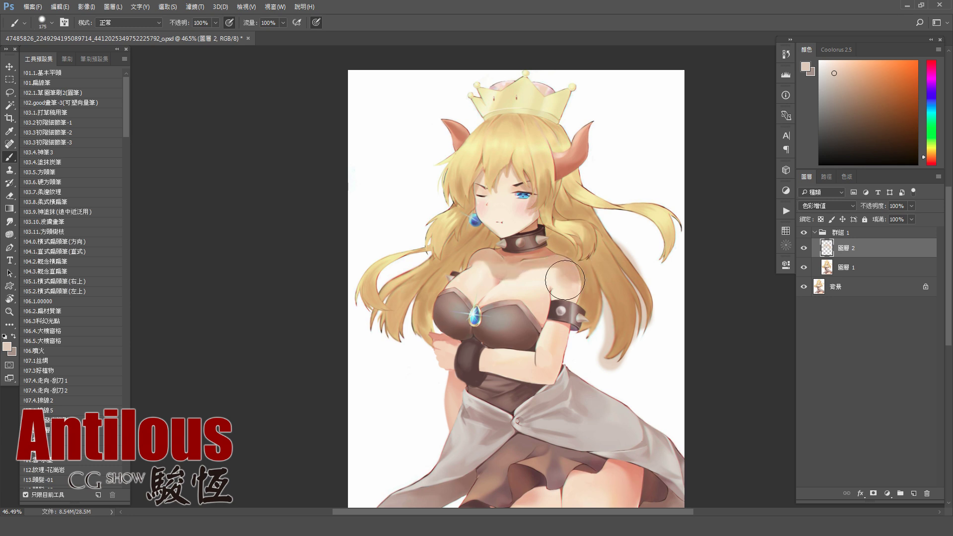
key(bracketright)
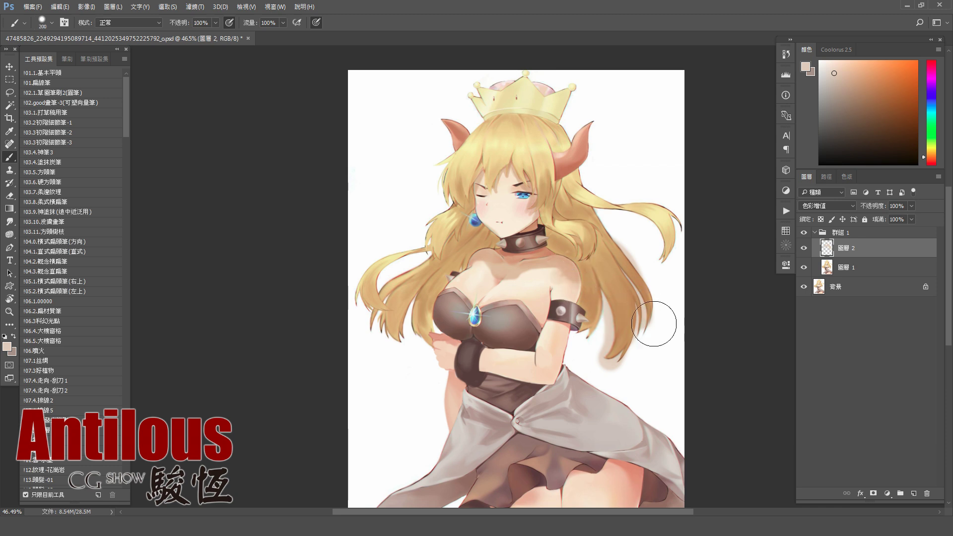
drag(615, 351, 612, 327)
key(bracketleft)
key(bracketleft)
key(bracketleft)
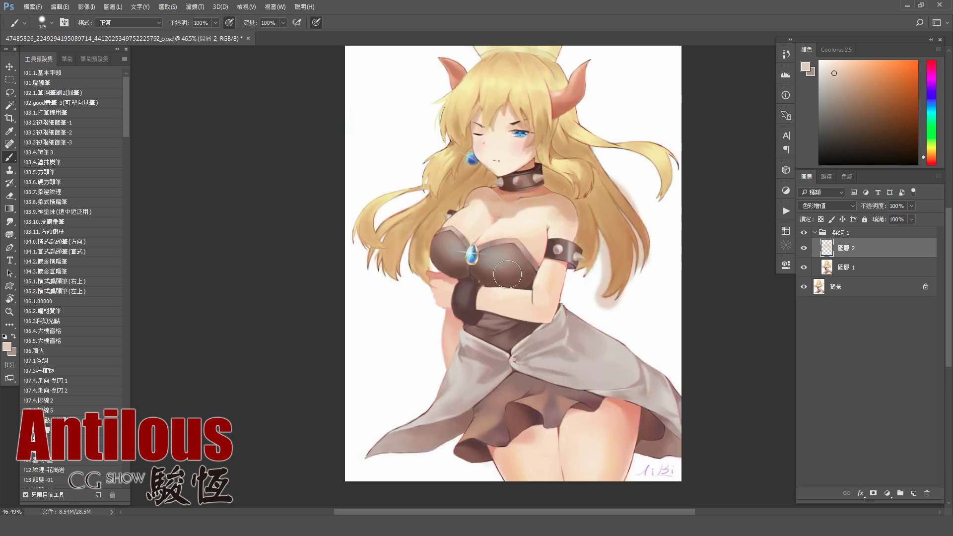
mouse_move(495, 276)
mouse_down()
mouse_move(432, 293)
mouse_move(528, 304)
mouse_move(554, 318)
mouse_up()
Soften the shadow along the forearm's lower edge and dress top
key(bracketright)
key(bracketleft)
key(bracketleft)
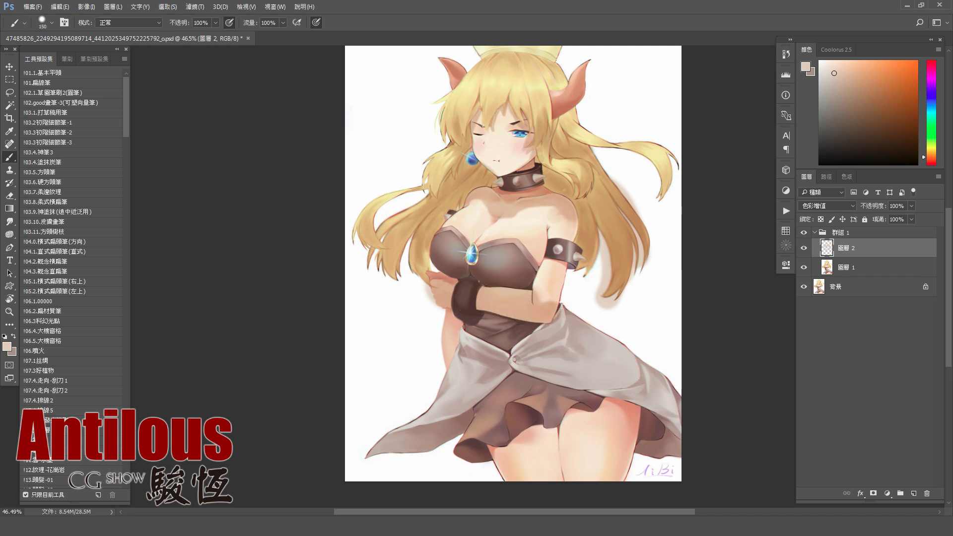
key(bracketleft)
mouse_move(562, 317)
mouse_down()
mouse_move(448, 322)
mouse_move(561, 327)
mouse_up()
mouse_move(601, 420)
mouse_down()
mouse_move(571, 345)
mouse_move(530, 353)
mouse_move(531, 397)
mouse_up()
key(bracketleft)
key(bracketleft)
Undo the last stroke, then shade the thigh crease and right thigh edge
key(ctrl+z)
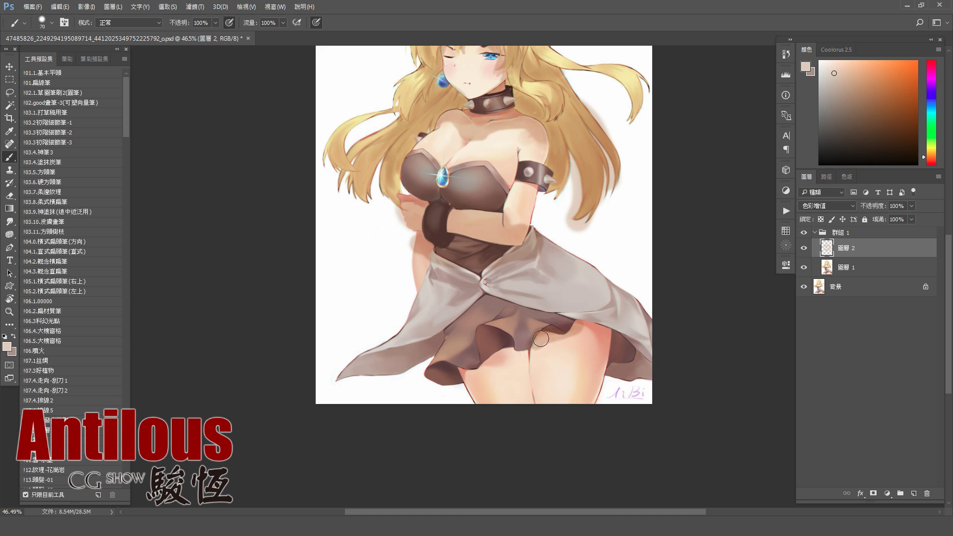
drag(540, 338, 462, 399)
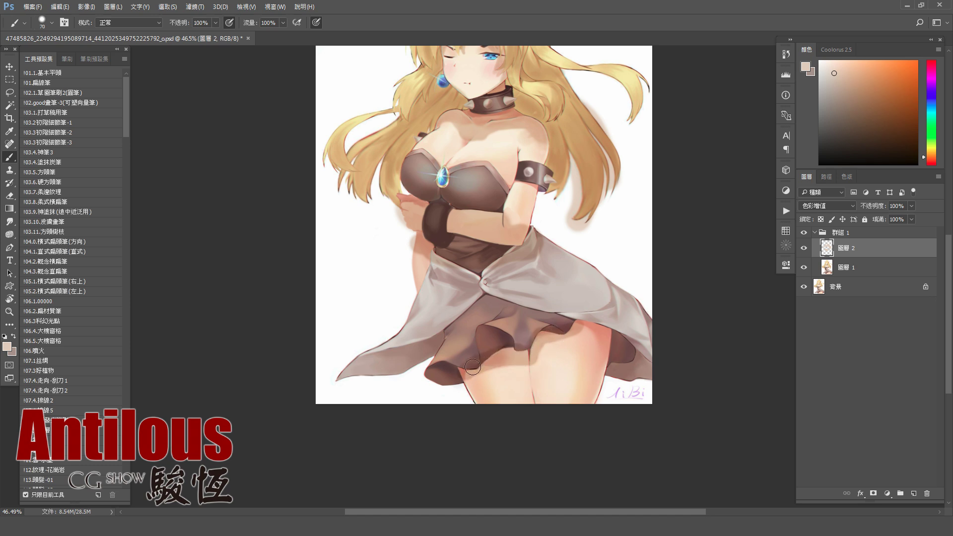
key(bracketleft)
key(bracketleft)
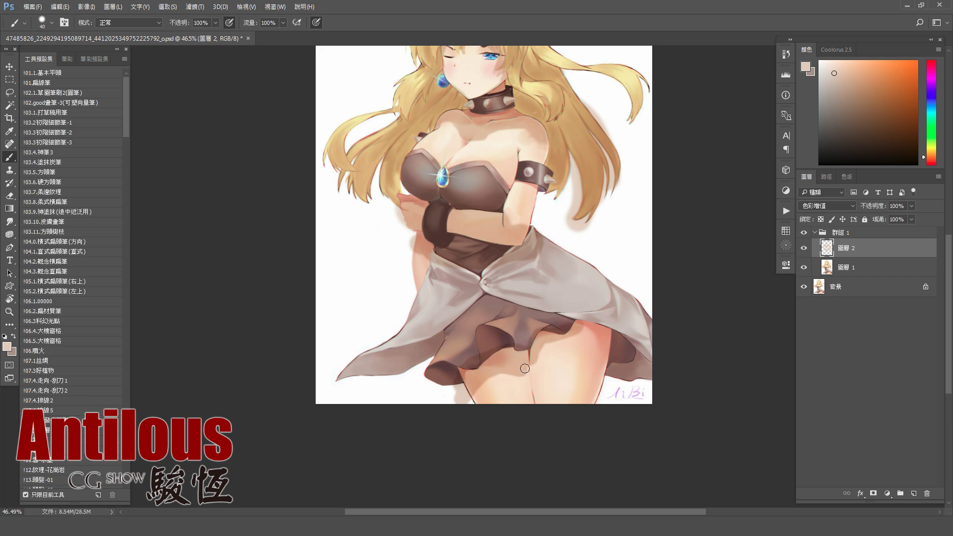
key(bracketright)
key(bracketright)
key(bracketright)
key(bracketright)
key(bracketright)
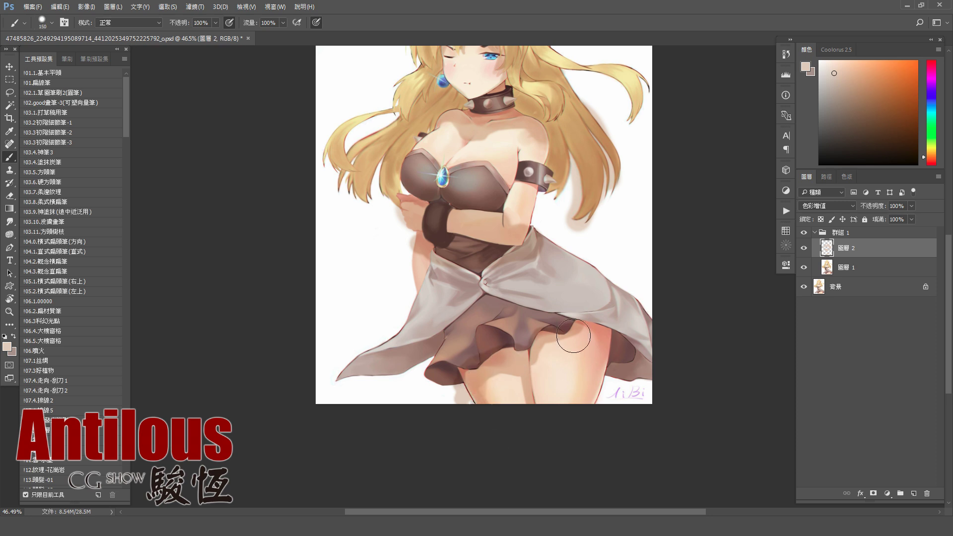
key(bracketright)
key(bracketright)
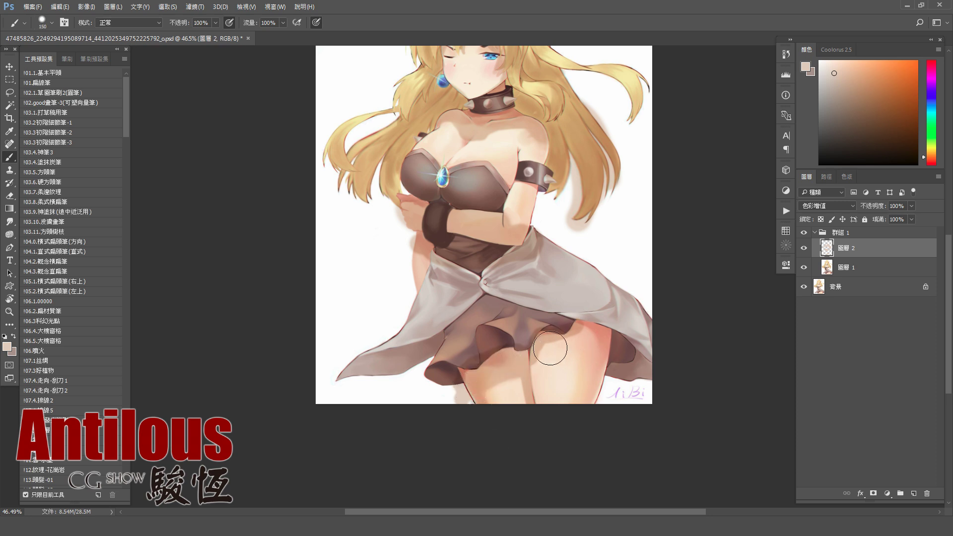
key(bracketleft)
key(bracketleft)
key(bracketleft)
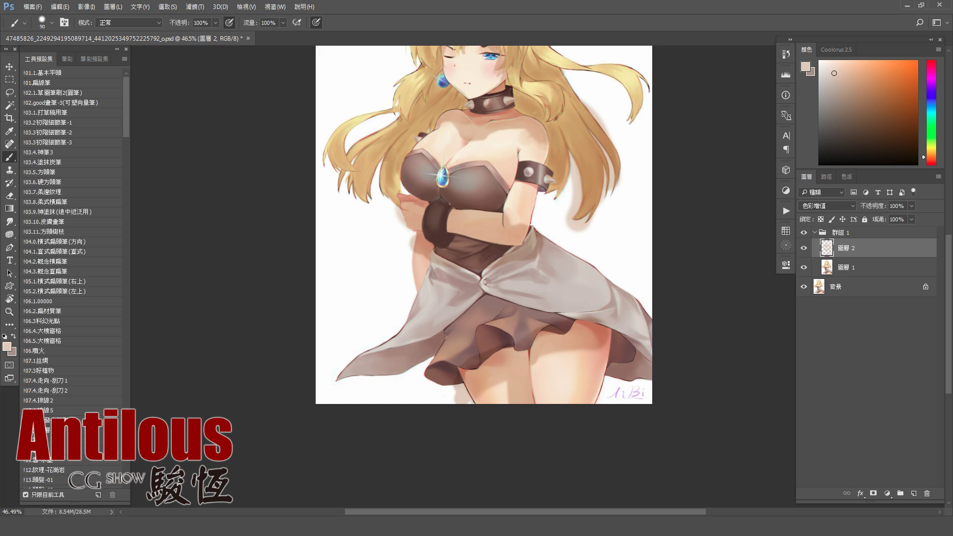
drag(600, 335, 622, 362)
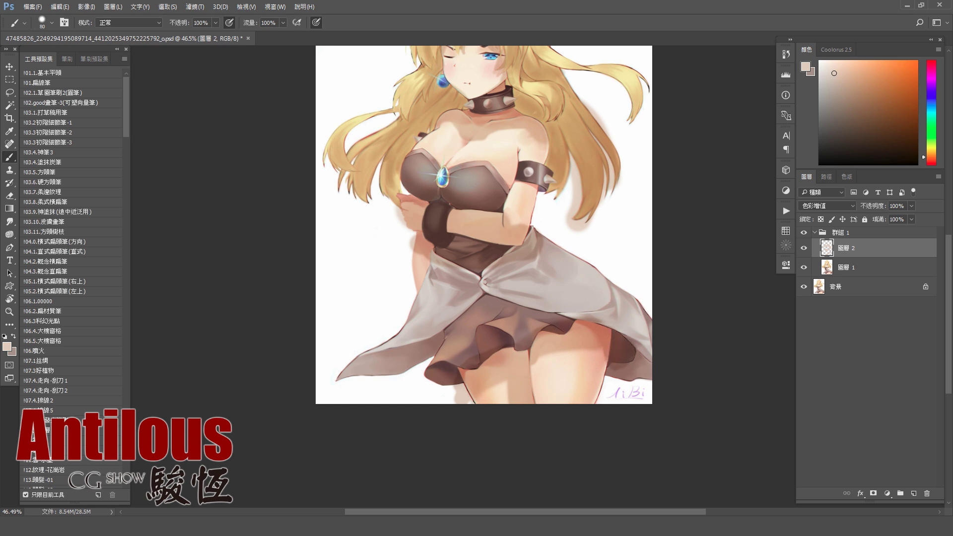
Zoom in and add darker shading strokes along the skirt's left edge and folds
mouse_move(645, 331)
mouse_down()
mouse_move(664, 347)
mouse_move(611, 351)
mouse_up()
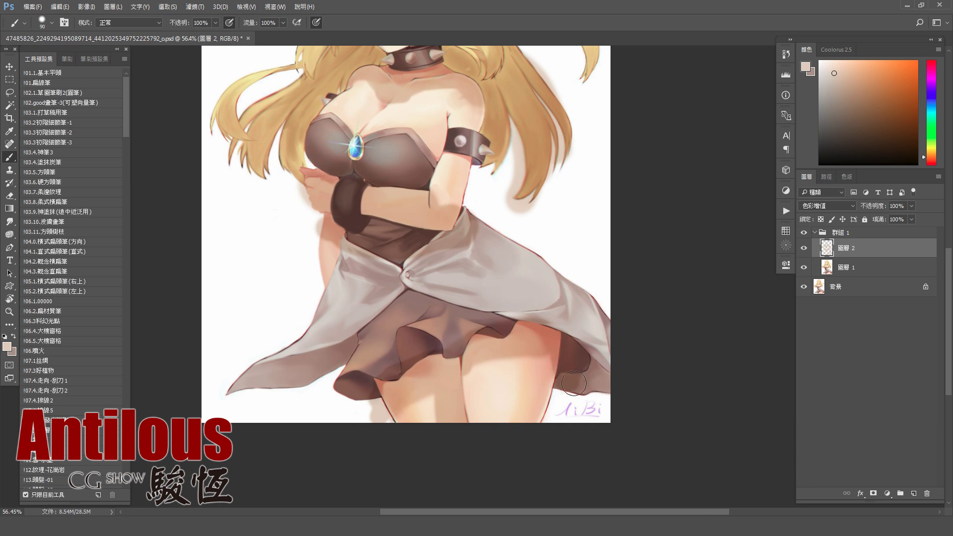
key([)
drag(406, 292, 352, 348)
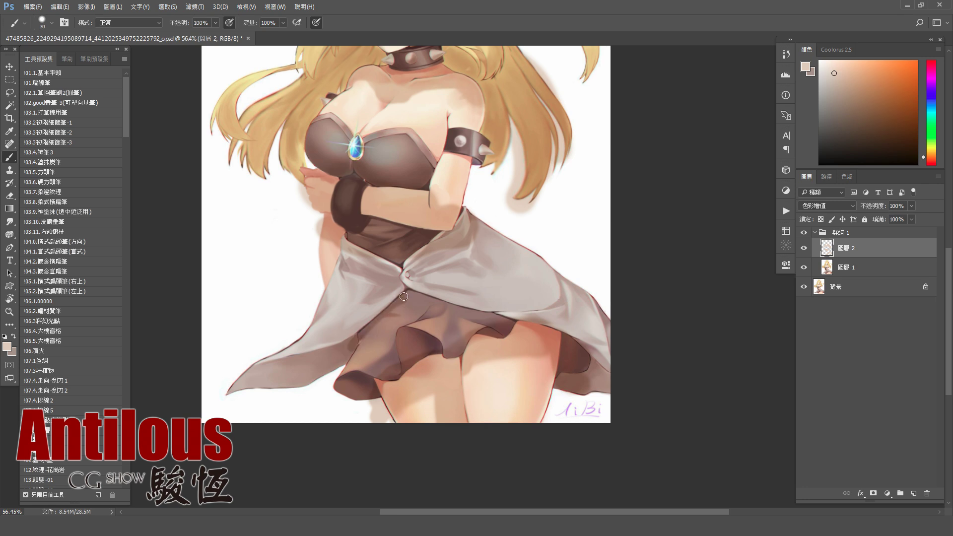
drag(404, 296, 484, 311)
key(bracketright)
key(bracketright)
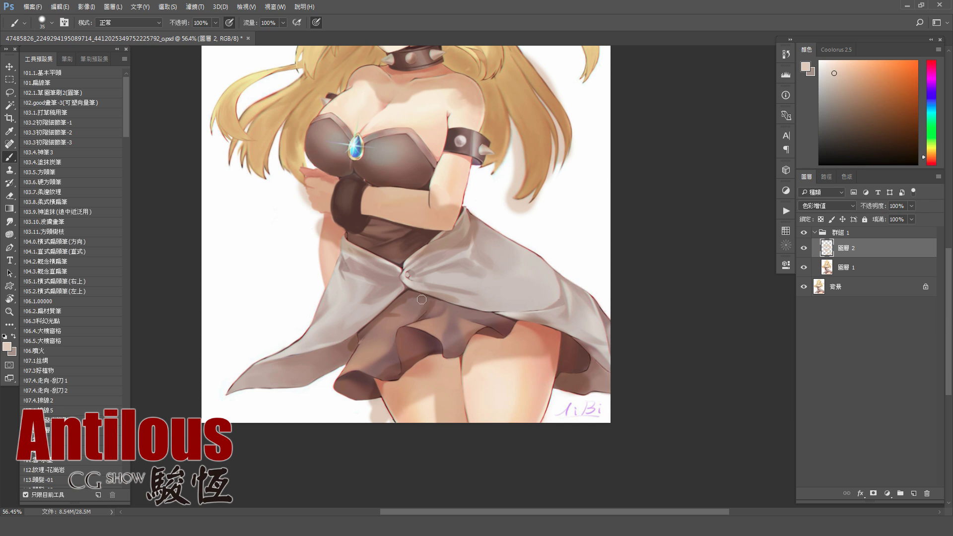
drag(481, 313, 442, 304)
key(bracketright)
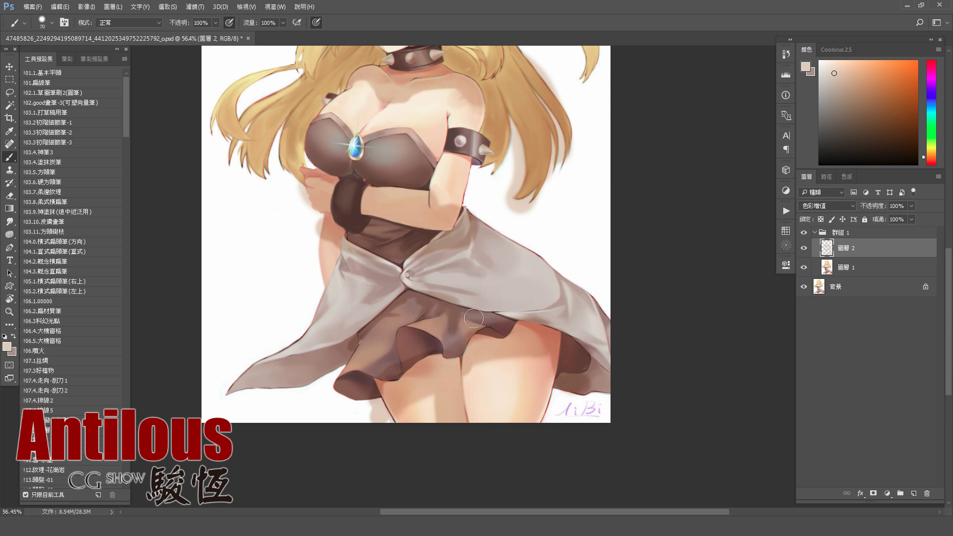
drag(474, 319, 496, 318)
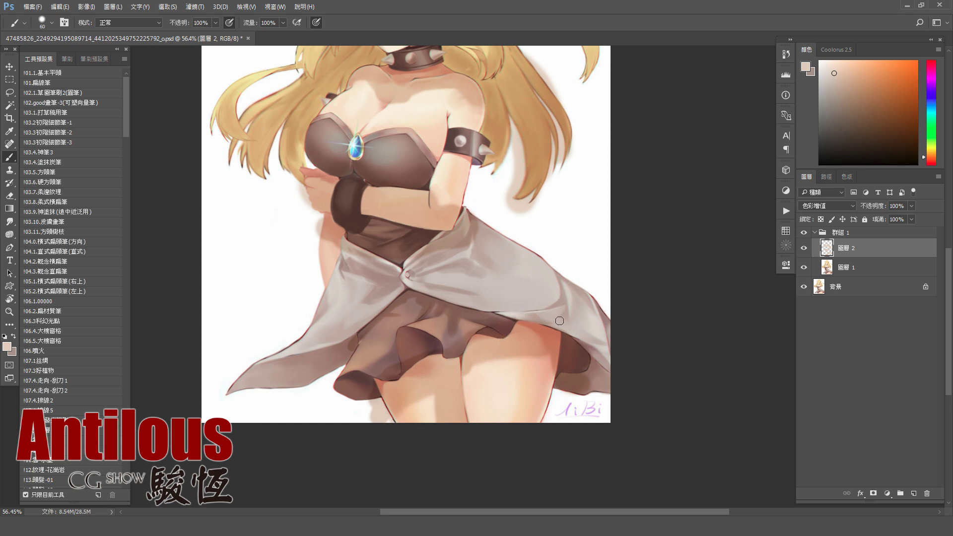
Zoom out to review the whole illustration
drag(571, 313, 559, 337)
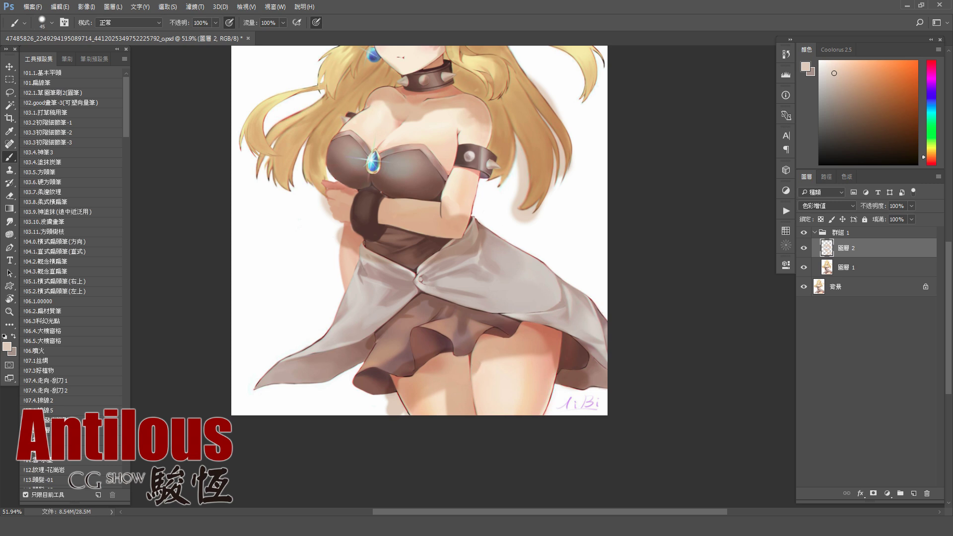
key(bracketright)
key(bracketright)
key(bracketright)
drag(550, 271, 459, 275)
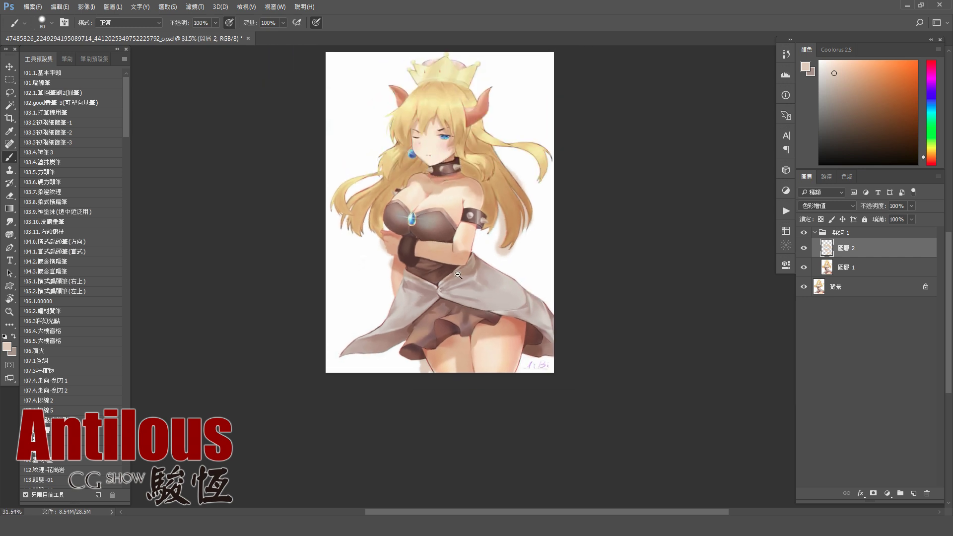
Toggle the painting layer to compare, zoom in on the upper body, and select the Eraser
click(804, 249)
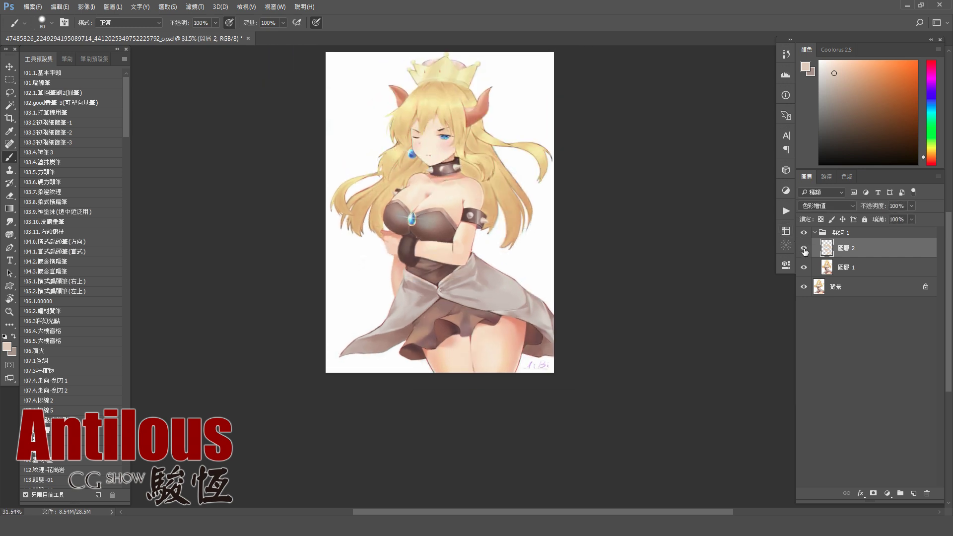
drag(431, 214, 515, 263)
key(e)
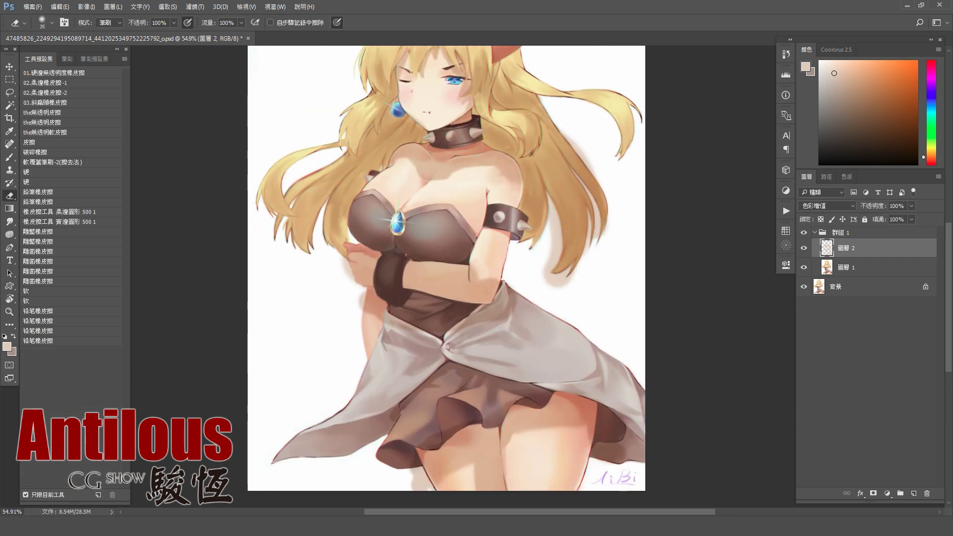
key(bracketright)
key(bracketright)
key(bracketright)
key(bracketleft)
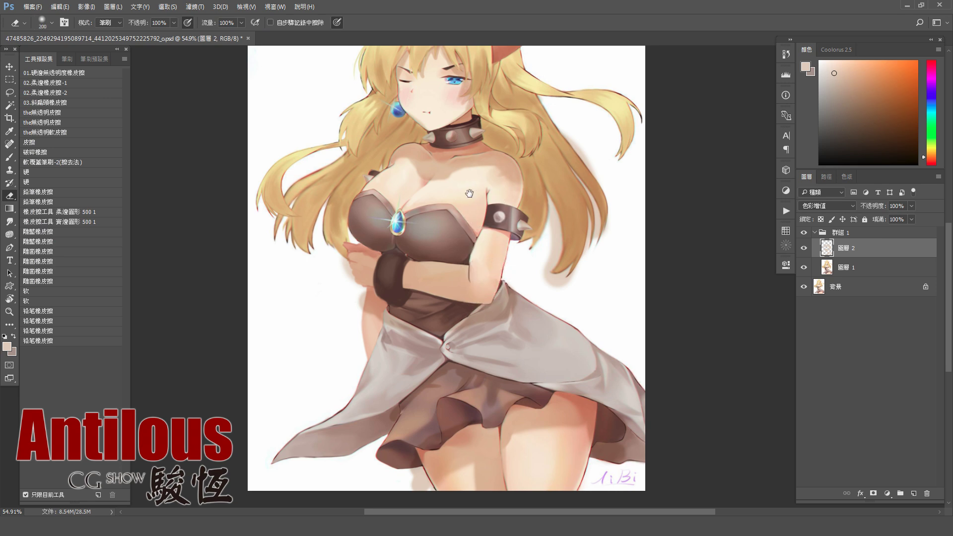
scroll(482, 284, up, 3)
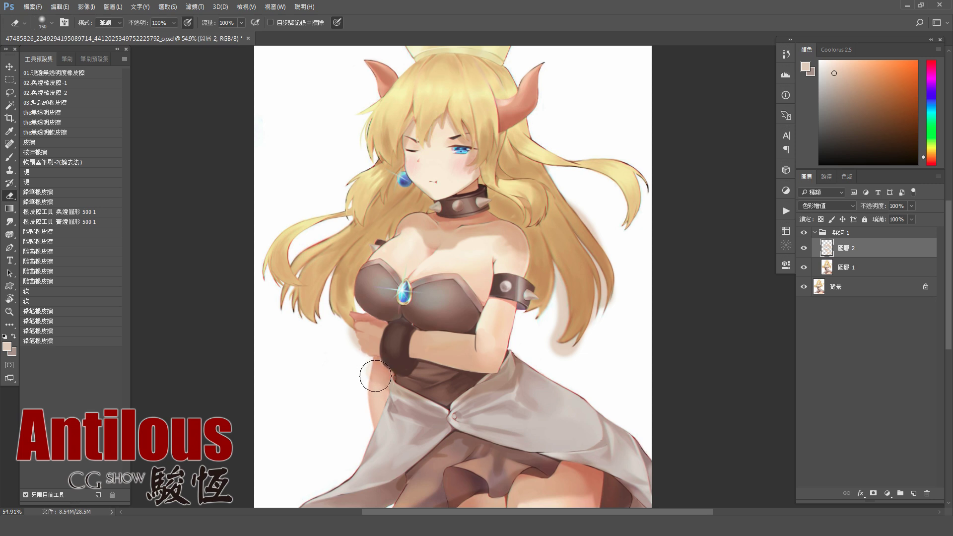
Erase the dark shadow under the right-hand hair tips to lighten it
key(bracketleft)
key(bracketleft)
key(bracketleft)
key(bracketleft)
key(bracketleft)
key(bracketright)
key(bracketright)
key(bracketright)
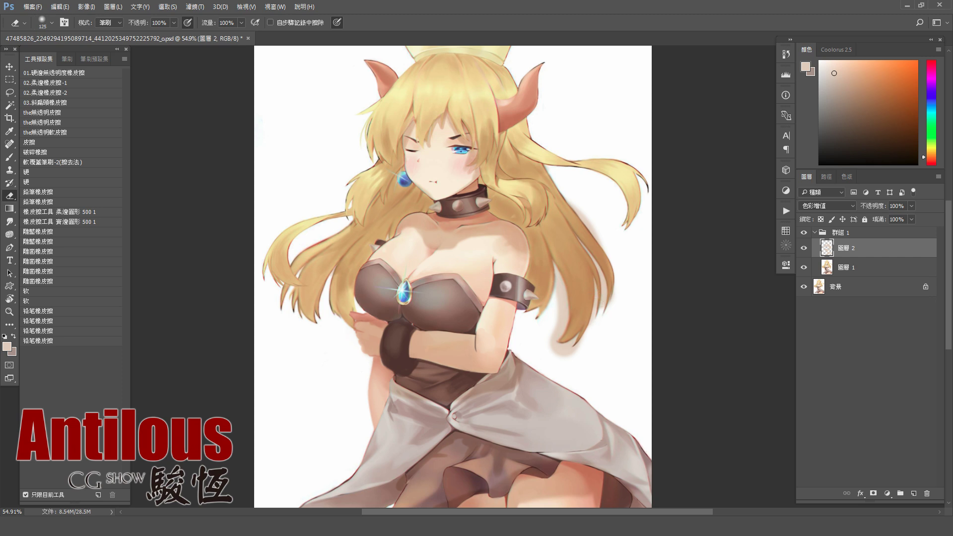
key(bracketleft)
key(bracketleft)
key(bracketleft)
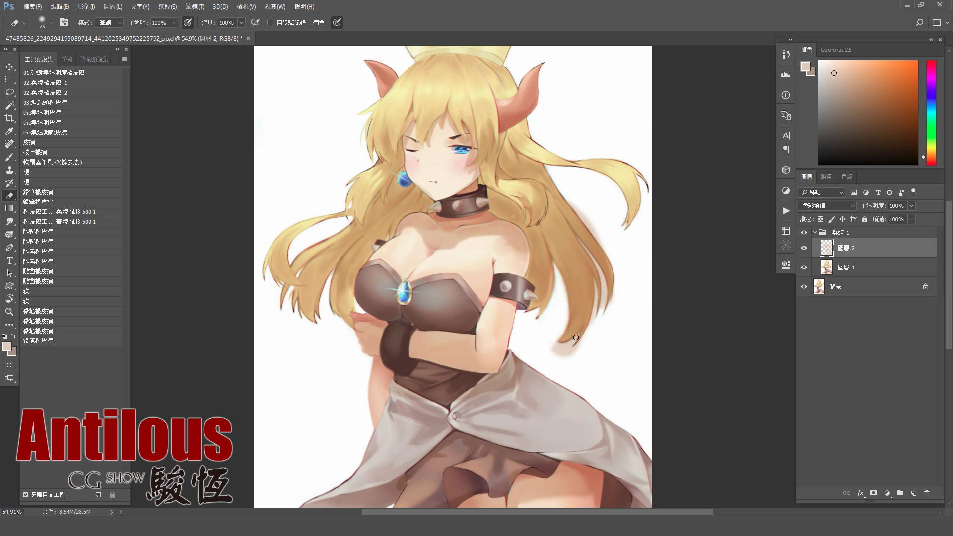
drag(576, 338, 544, 350)
mouse_move(581, 303)
mouse_down()
mouse_move(566, 345)
mouse_move(543, 364)
mouse_up()
key(bracketright)
key(bracketright)
key(bracketright)
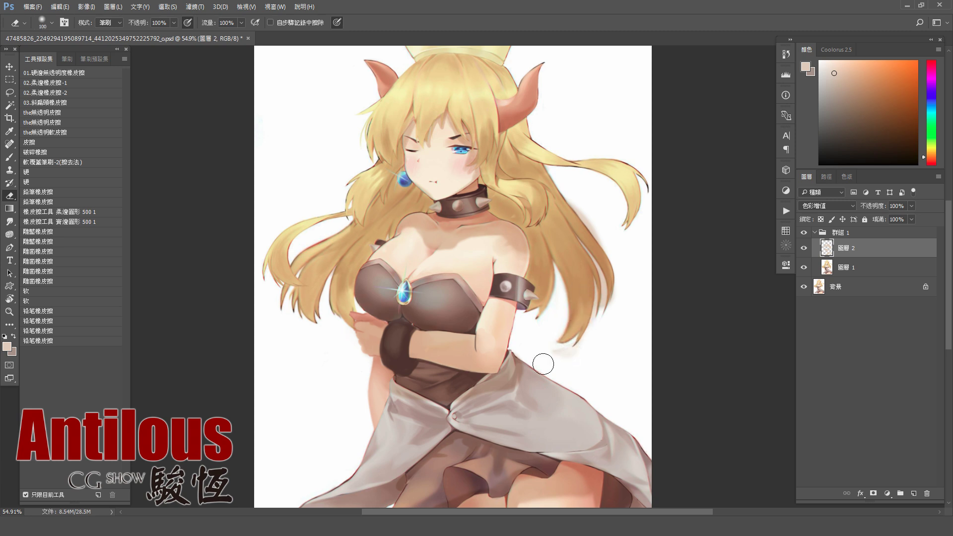
key(bracketright)
key(bracketright)
key(bracketleft)
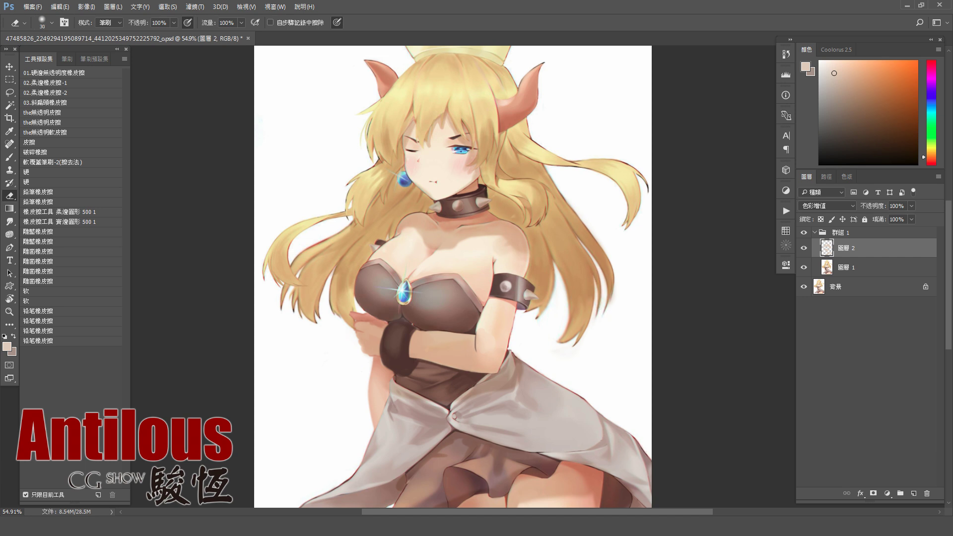
key(bracketright)
key(bracketright)
key(bracketright)
Pan from the crown down to the skirt and legs to review the result
mouse_move(500, 107)
mouse_down()
mouse_move(516, 156)
mouse_move(547, 183)
mouse_up()
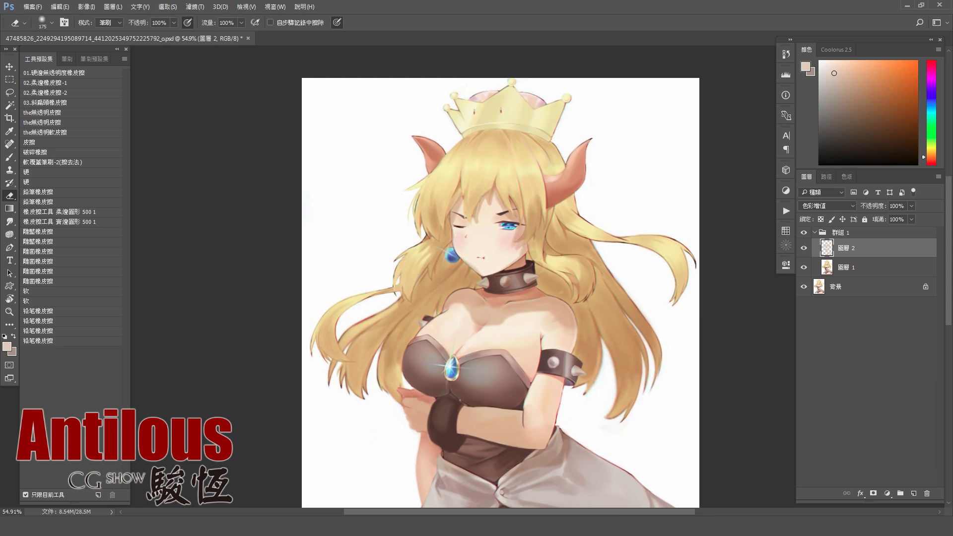
mouse_move(634, 402)
mouse_down()
mouse_move(613, 278)
mouse_move(552, 224)
mouse_up()
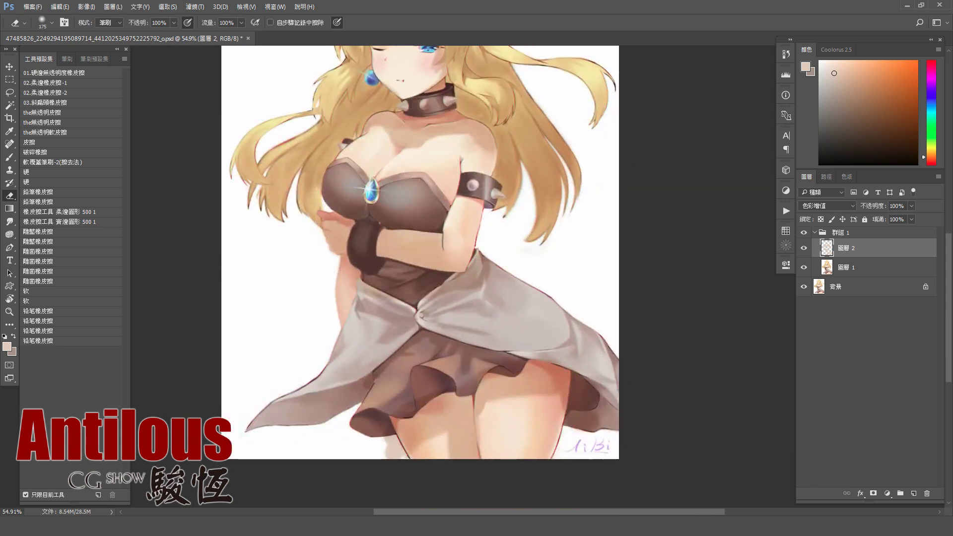
key(bracketleft)
key(bracketleft)
key(bracketleft)
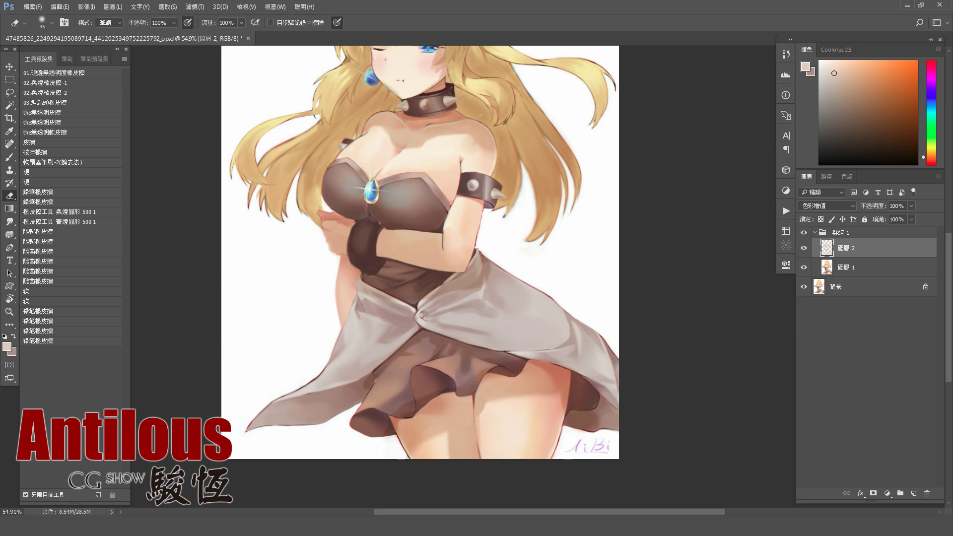
scroll(574, 361, down, 3)
scroll(485, 417, up, 1)
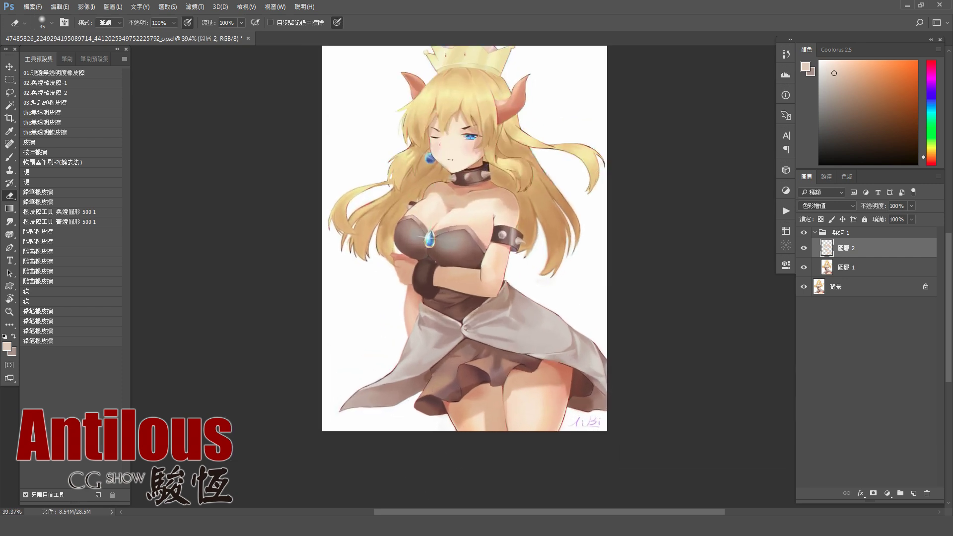
Switch back to an enlarged Brush and adjust the zoom
key(b)
key(bracketright)
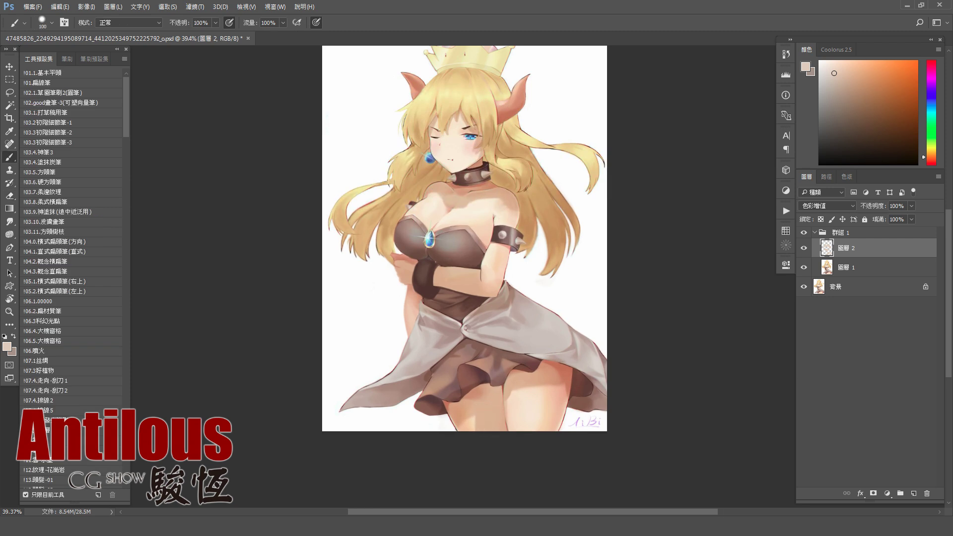
key(bracketright)
scroll(509, 369, down, 1)
scroll(509, 369, down, 1)
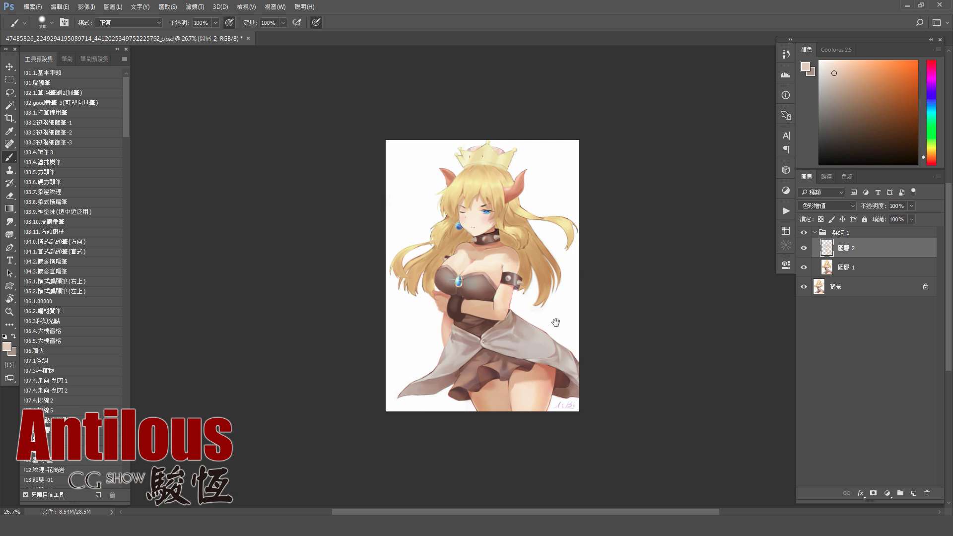
scroll(506, 249, up, 1)
Zoom in on the face and size the Eraser to clean up the hair strands
scroll(546, 233, up, 1)
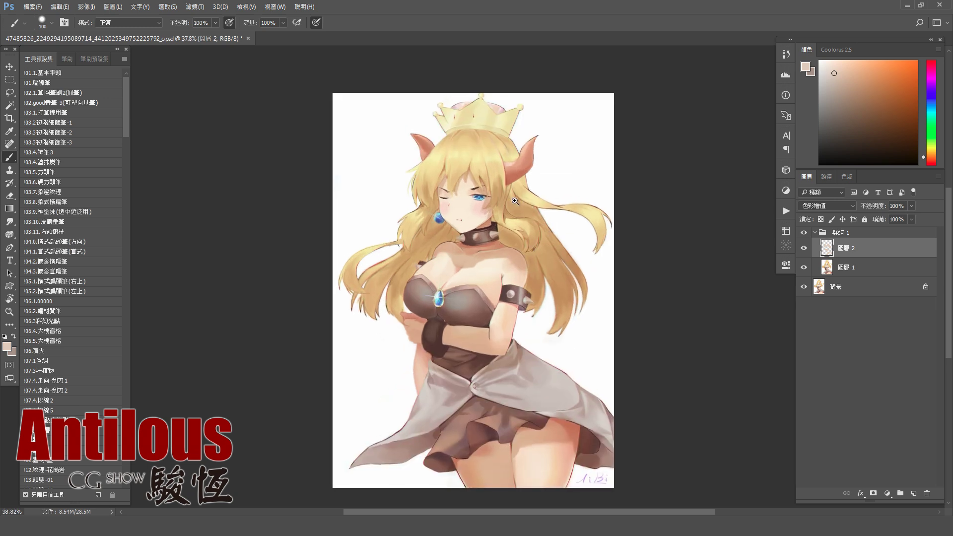
scroll(496, 228, up, 1)
scroll(472, 224, up, 1)
key(e)
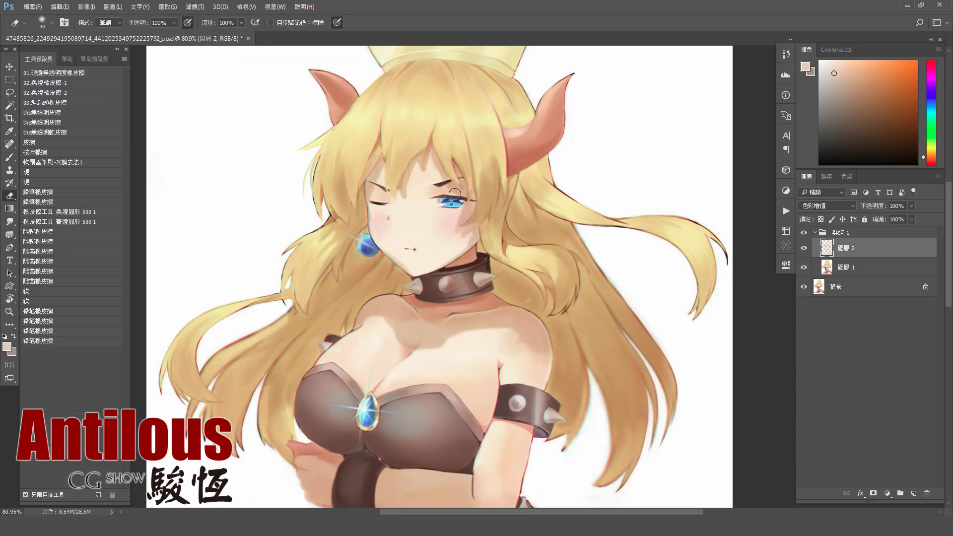
scroll(427, 156, up, 1)
key(bracketleft)
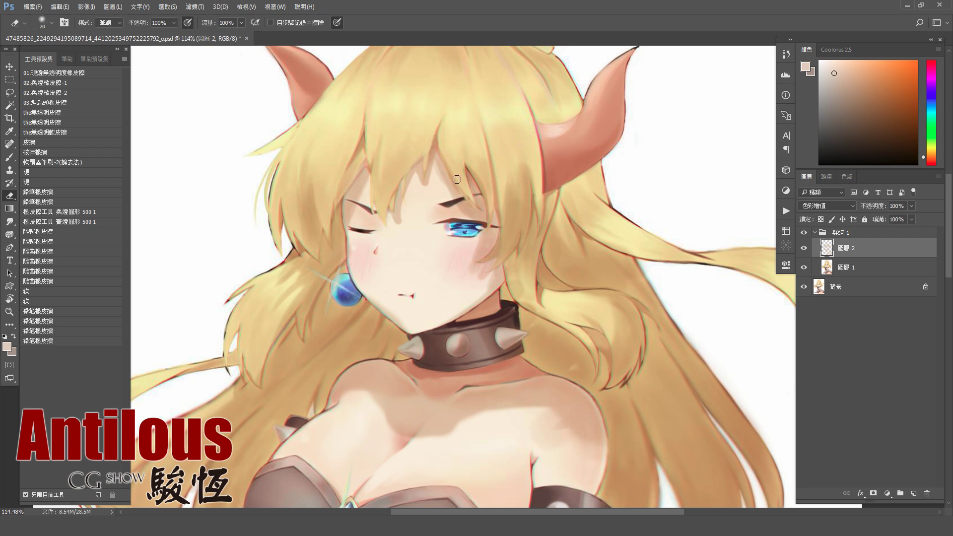
key(bracketright)
key(bracketright)
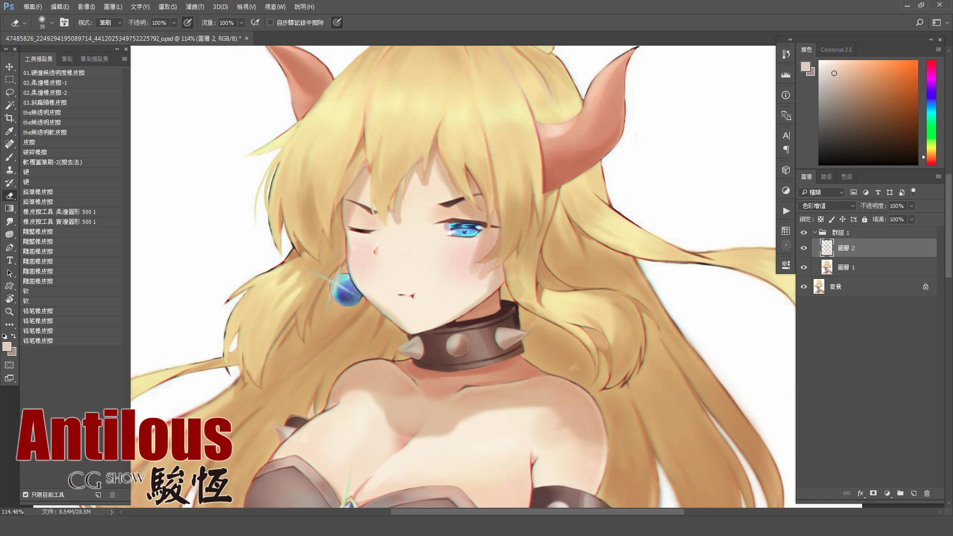
key(bracketleft)
key(bracketright)
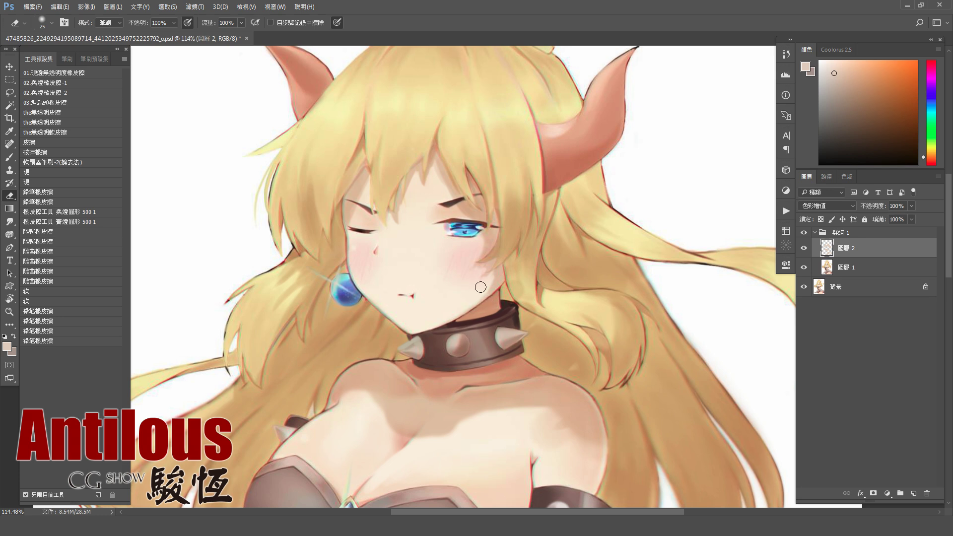
key(bracketright)
Repaint the hair edges framing the face with the Brush
key(b)
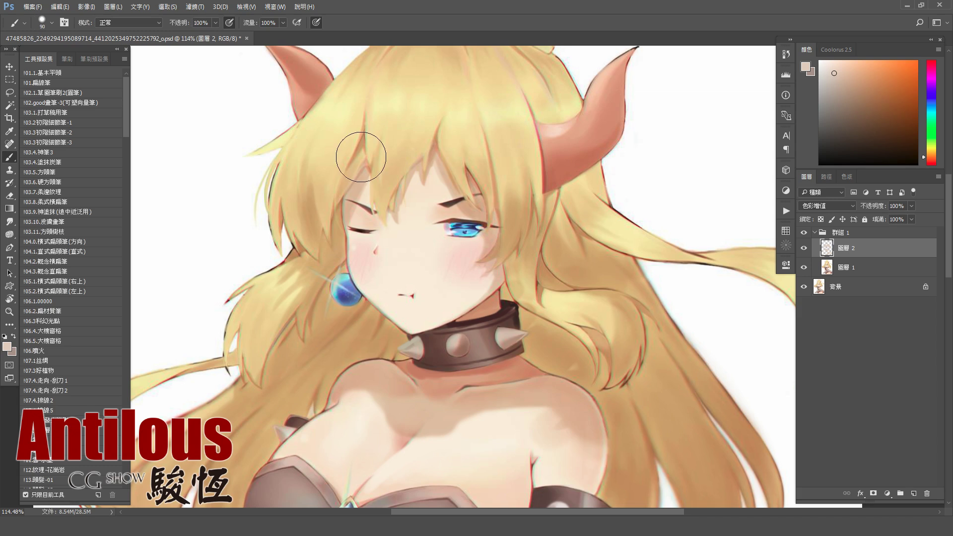
key(bracketright)
drag(356, 165, 343, 203)
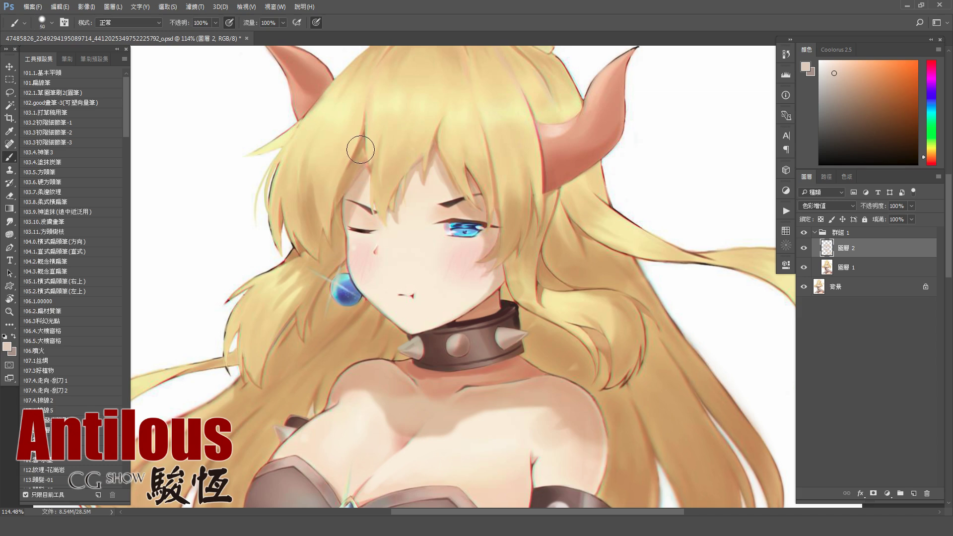
key(bracketright)
key(bracketright)
key(bracketright)
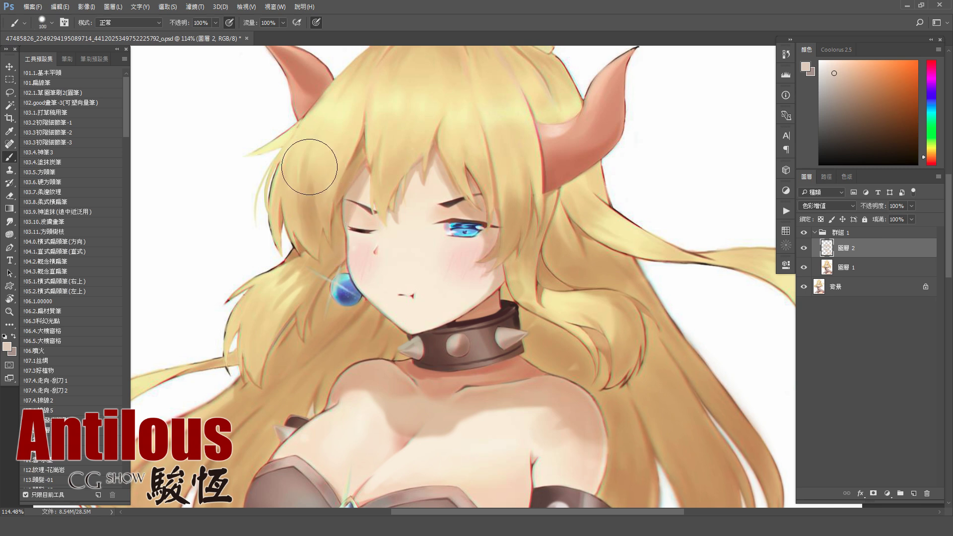
key(bracketleft)
key(bracketleft)
key(bracketleft)
key(bracketleft)
key(bracketleft)
key(bracketleft)
key(bracketleft)
key(bracketleft)
key(bracketright)
key(r)
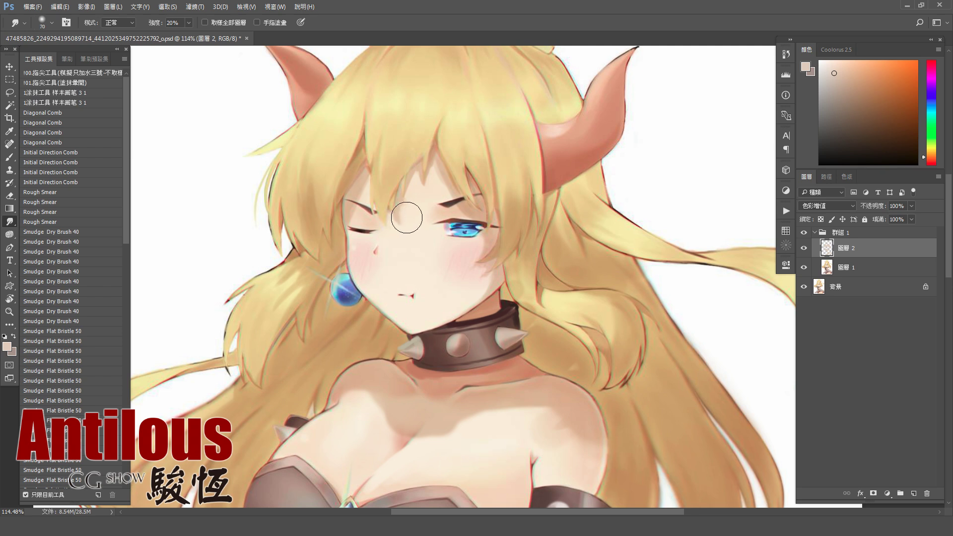
key(bracketleft)
key(b)
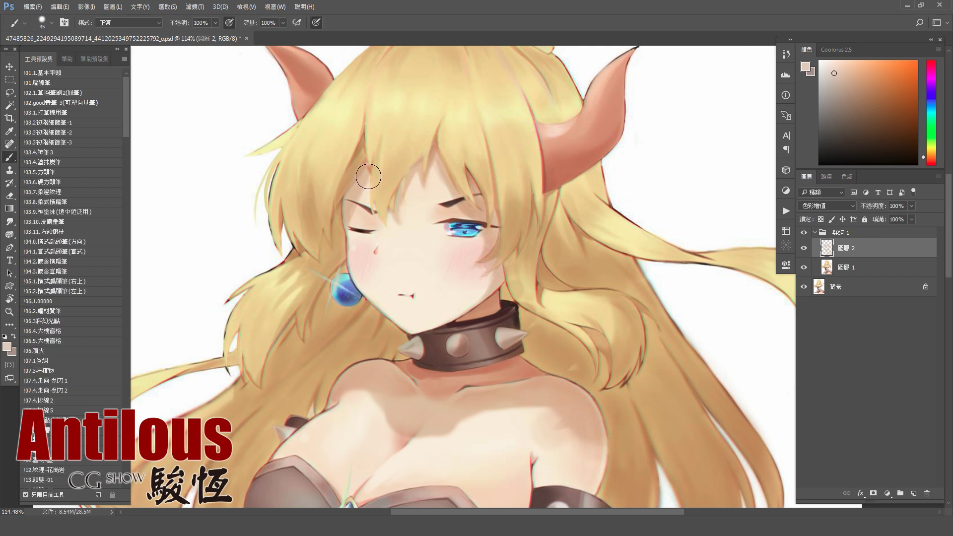
key(bracketleft)
key(r)
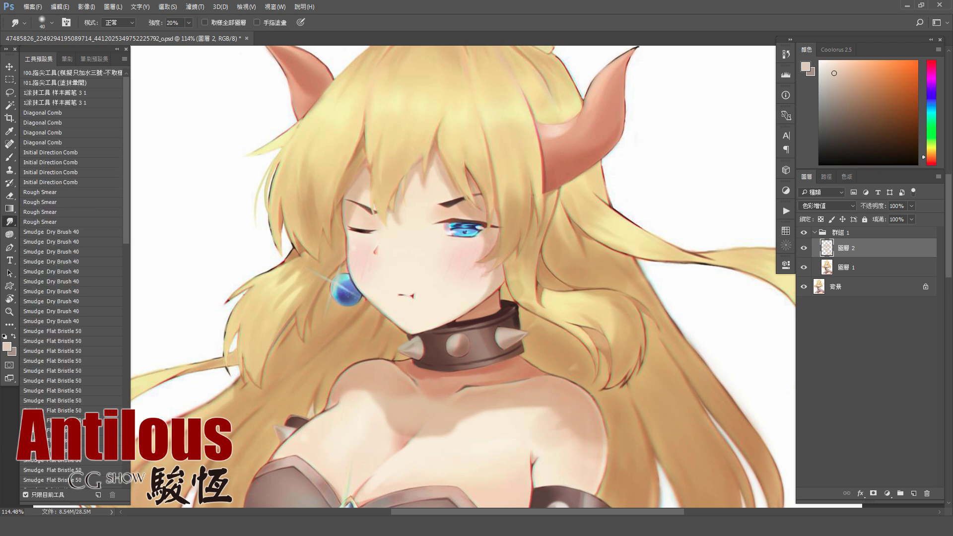
key(bracketleft)
key(bracketleft)
key(bracketleft)
key(b)
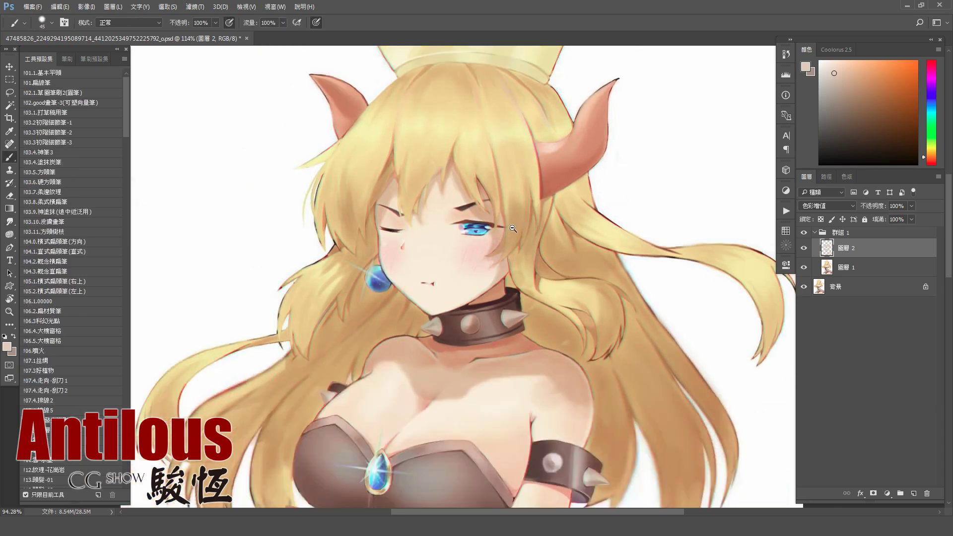
key(bracketright)
key(bracketright)
key(bracketright)
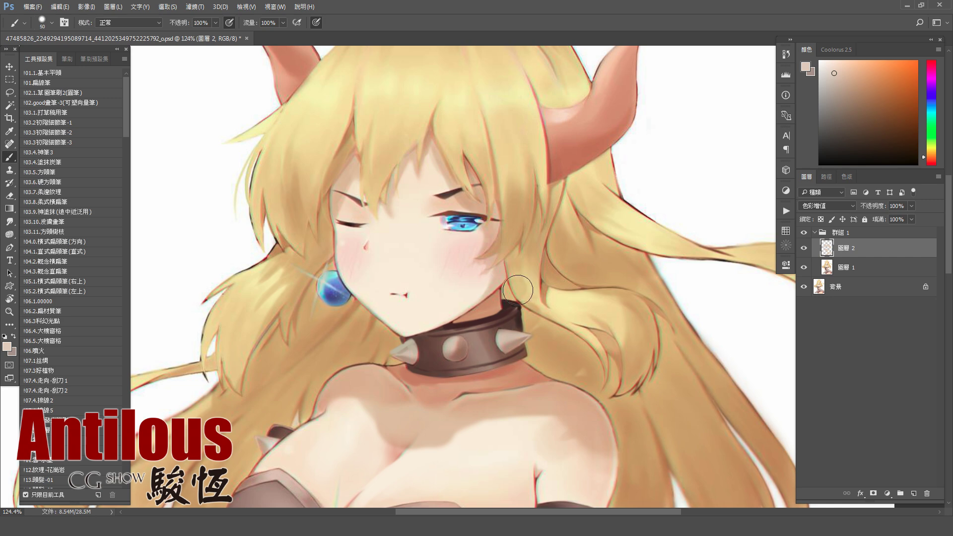
key(e)
key(bracketleft)
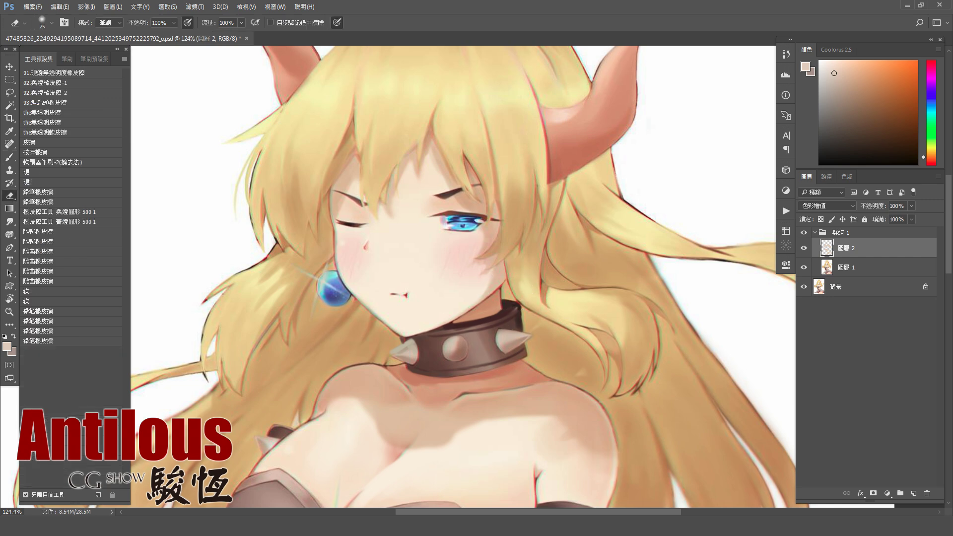
key(b)
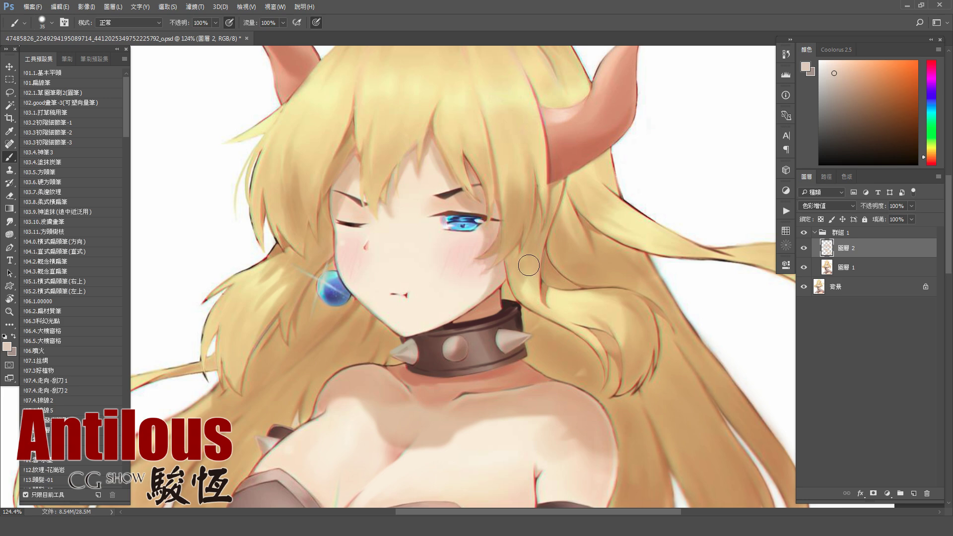
key(ctrl+0)
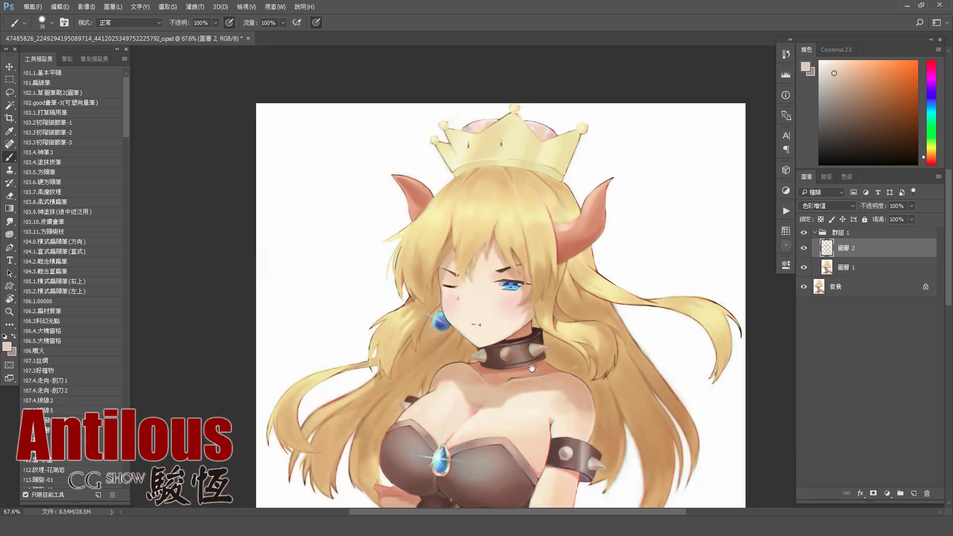
key(r)
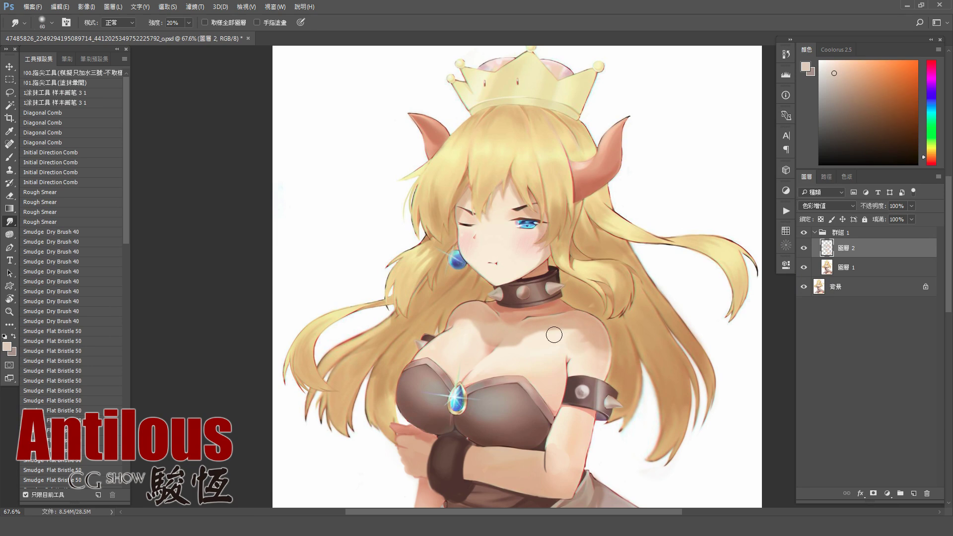
key(bracketleft)
key(bracketleft)
Toggle 圖層 2 to compare and adjust the Eraser and Brush sizes
scroll(543, 344, up, 1)
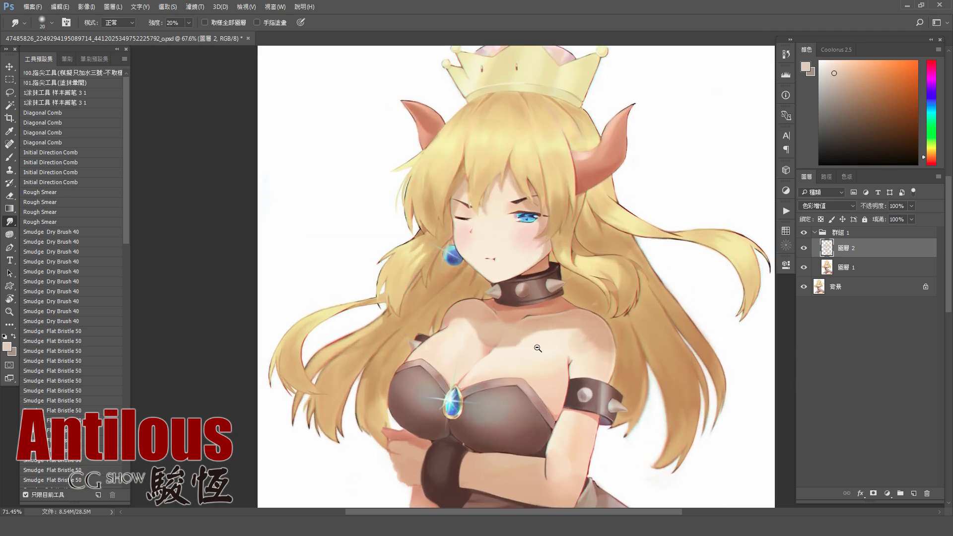
click(804, 250)
key(e)
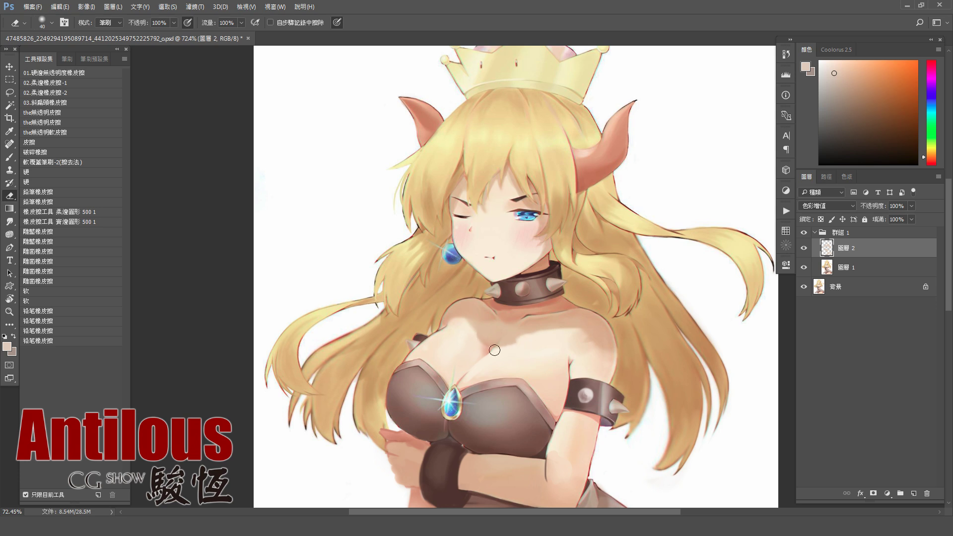
key(bracketright)
key(bracketright)
key(bracketright)
key(bracketright)
key(bracketright)
key(bracketright)
key(bracketright)
key(bracketright)
key(bracketright)
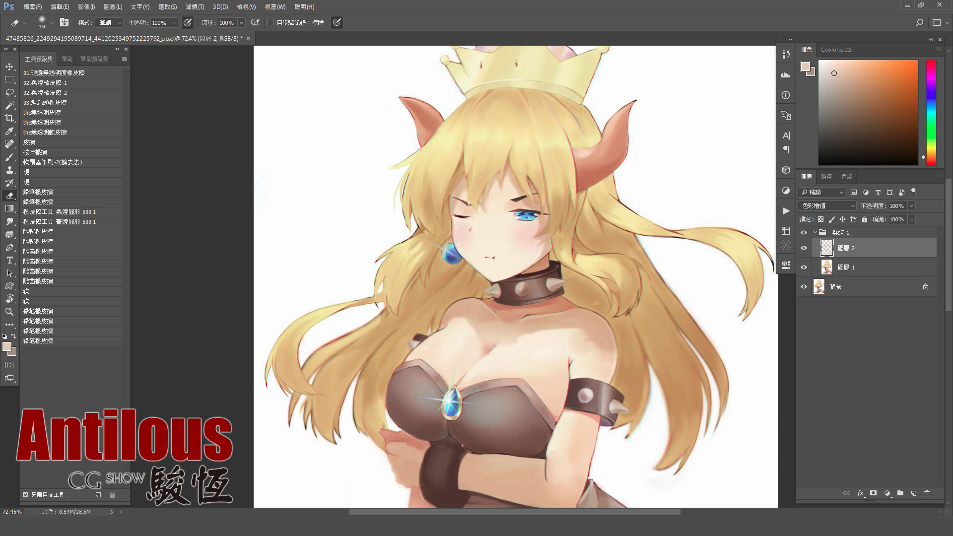
key(bracketleft)
key(bracketleft)
key(bracketleft)
key(bracketleft)
key(bracketleft)
key(bracketleft)
key(b)
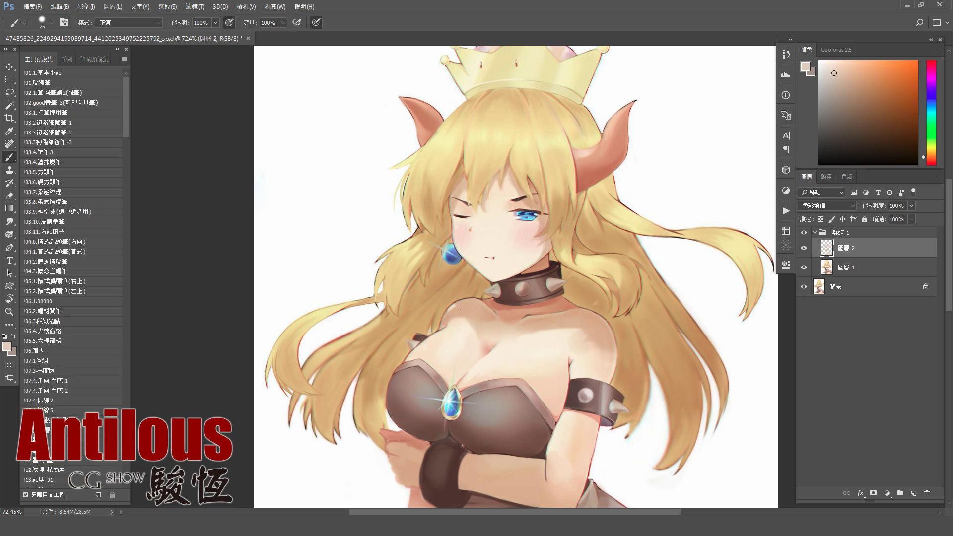
key(bracketright)
key(bracketleft)
click(644, 333)
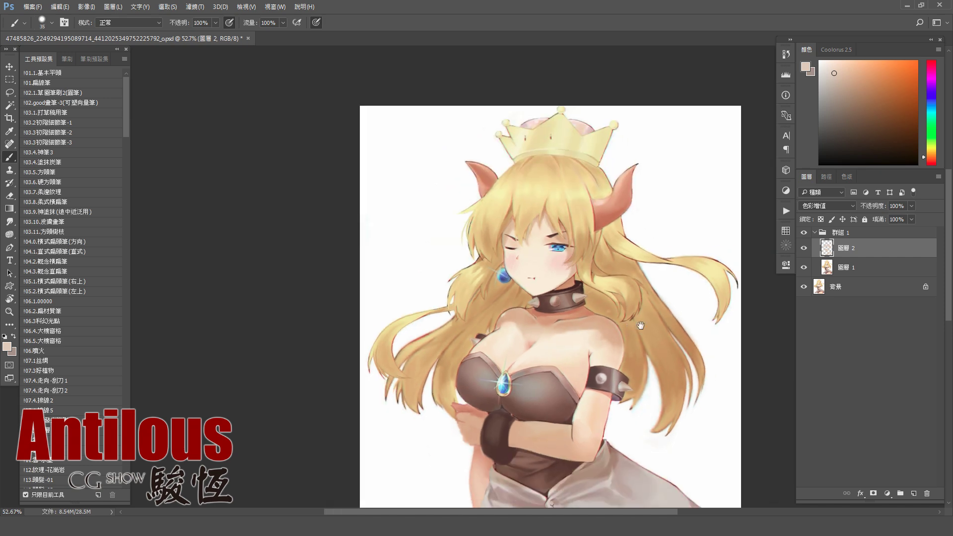
Zoom out to the whole figure and toggle 圖層 2 off and on to compare
key(e)
drag(546, 315, 565, 312)
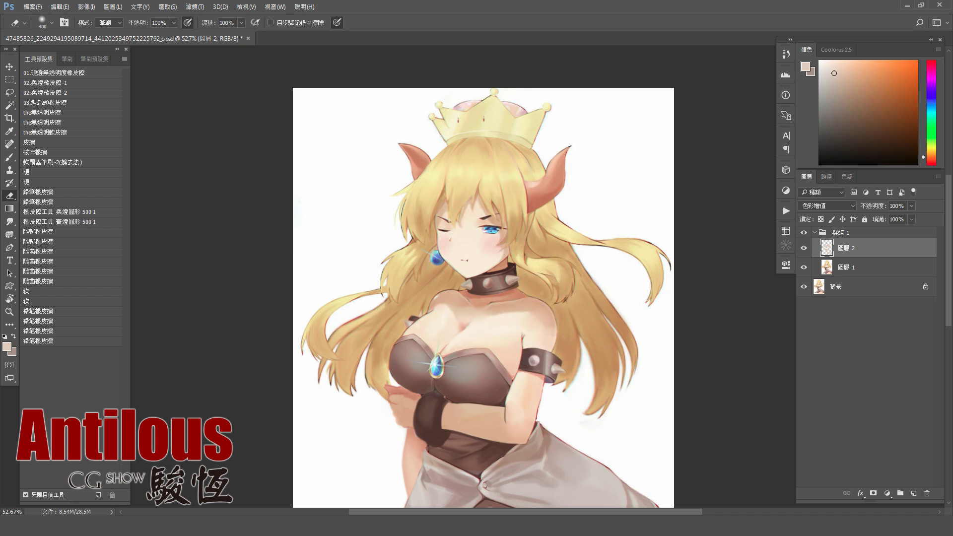
alt+click(664, 313)
key(b)
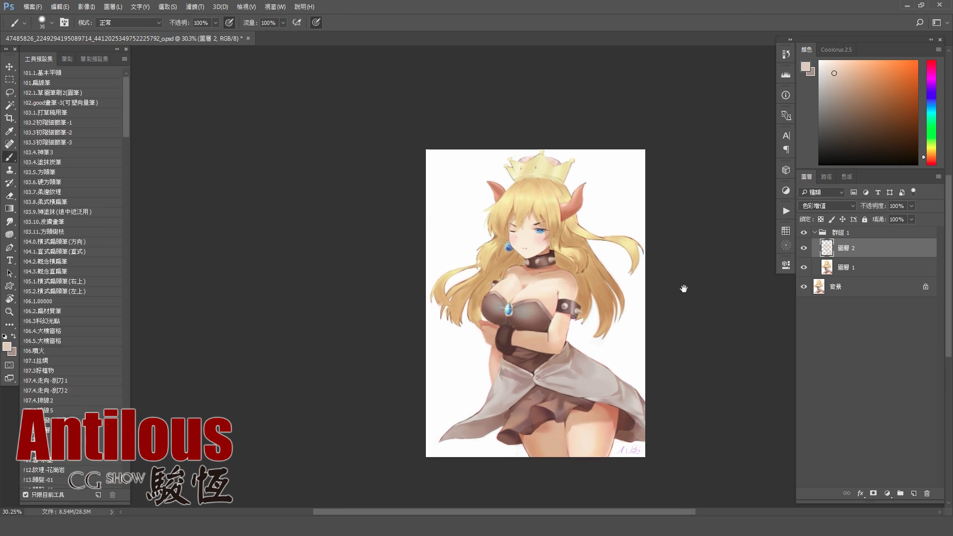
click(805, 248)
click(805, 249)
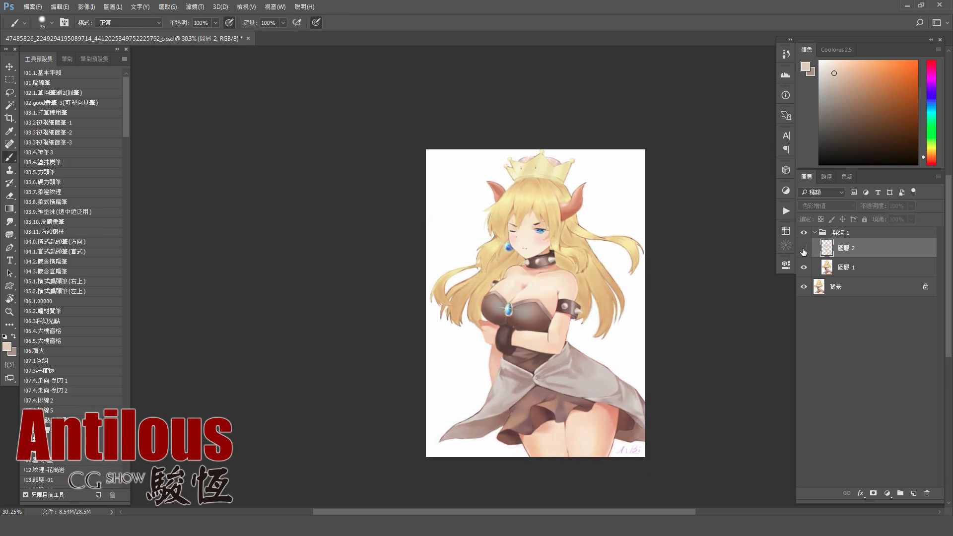
Lock 圖層 2's transparency and paint out stray hair over the closed eye and shoulder in a reddish tone
key(slash)
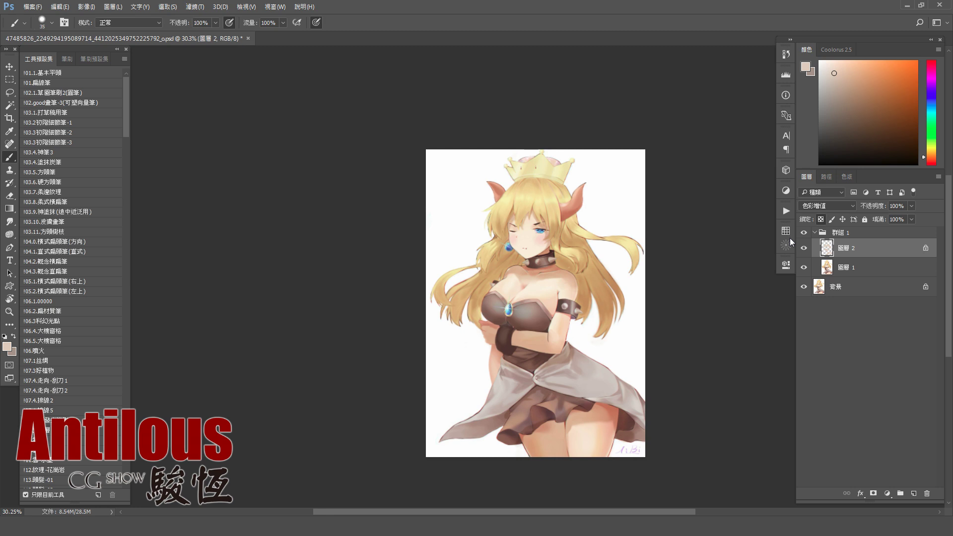
drag(641, 260, 662, 266)
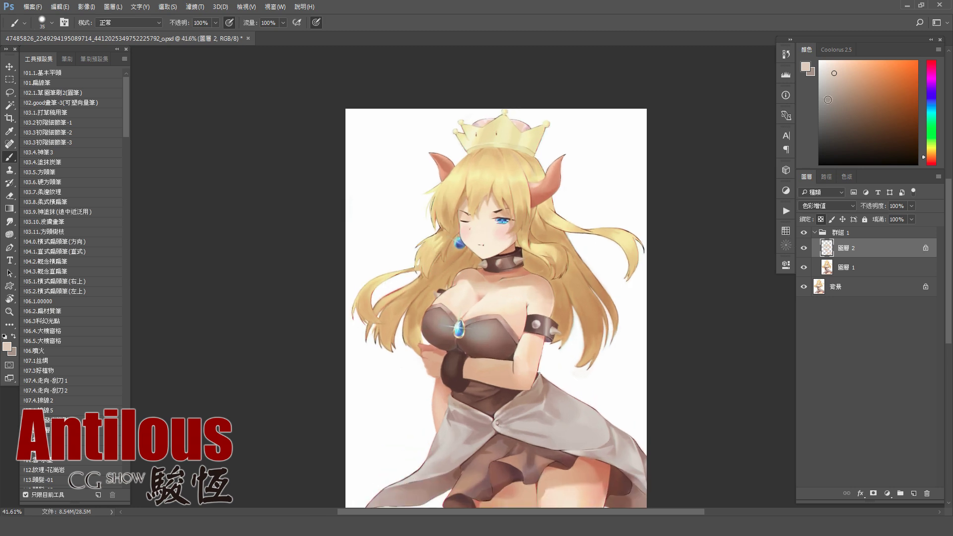
click(932, 161)
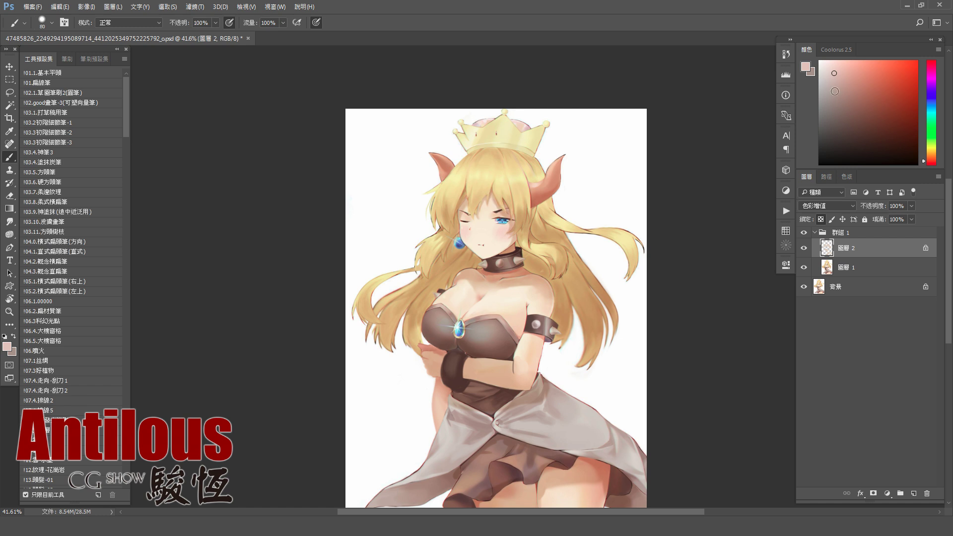
key(bracketright)
key(bracketright)
key(bracketright)
drag(480, 214, 467, 219)
drag(544, 286, 537, 299)
key(bracketright)
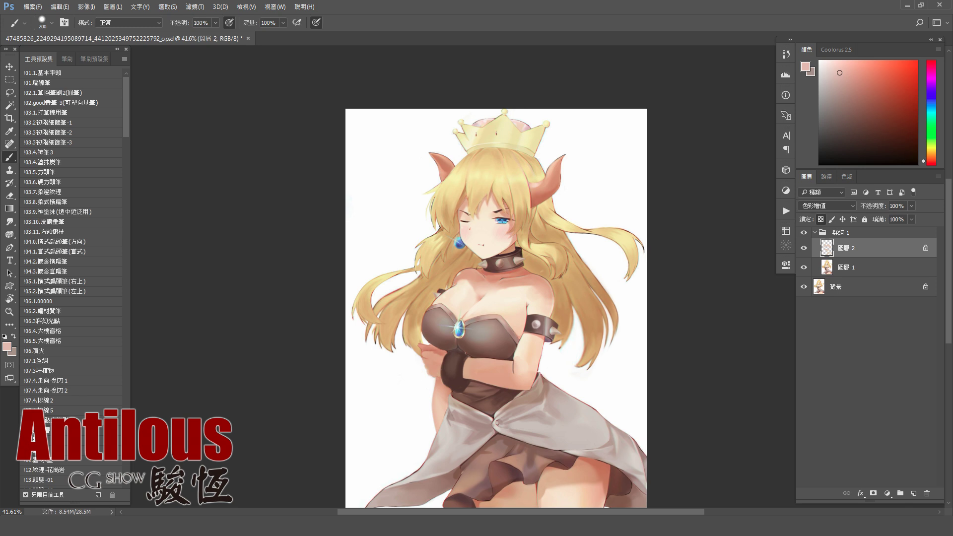
Repaint the shading on both thighs and the skirt fold, unlocking transparency
mouse_move(514, 505)
mouse_down()
mouse_move(492, 394)
mouse_move(507, 422)
mouse_up()
key(bracketright)
drag(551, 362, 574, 379)
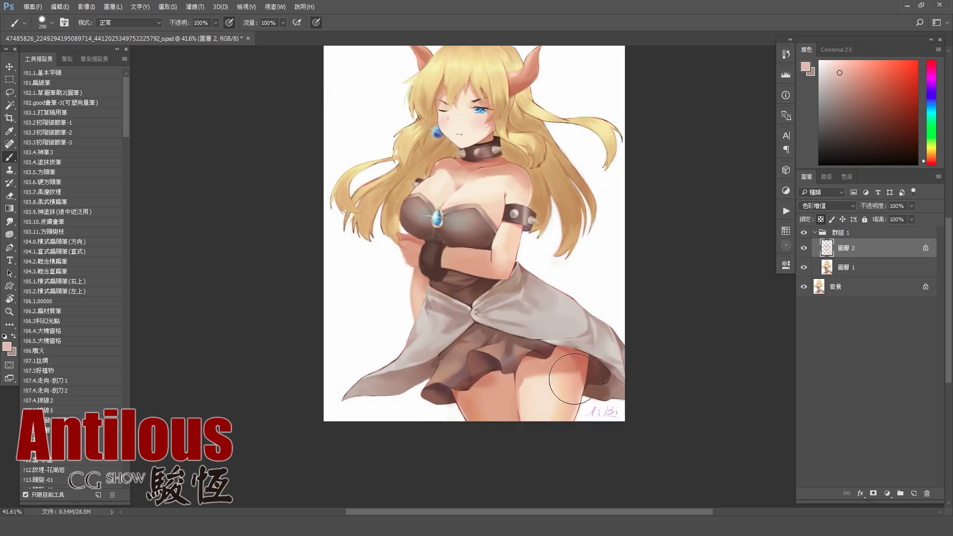
key(bracketleft)
key(bracketleft)
key(bracketleft)
key(slash)
key(bracketright)
key(bracketright)
key(bracketright)
drag(479, 348, 462, 373)
key(bracketleft)
key(bracketleft)
key(bracketleft)
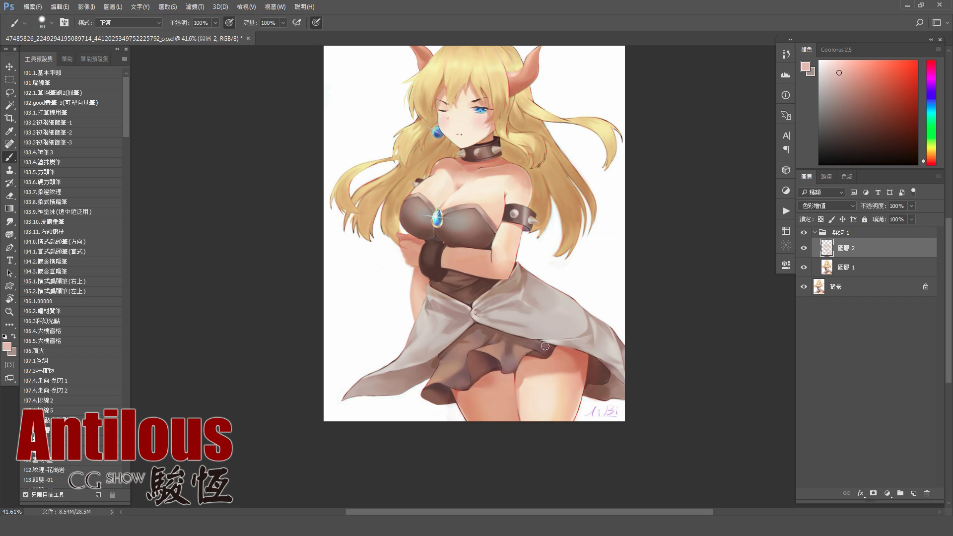
alt+scroll(668, 273, down, 5)
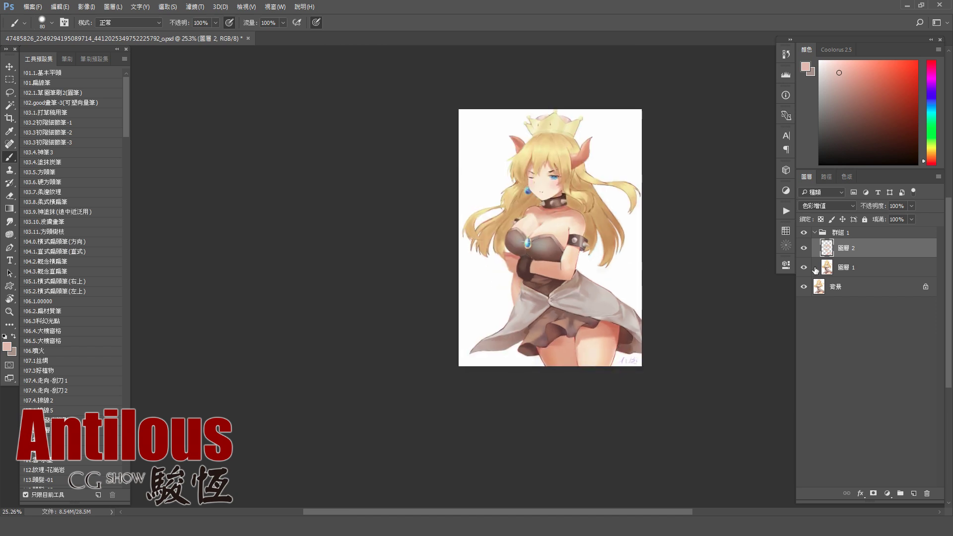
Load the figure as a selection, add Multiply layer 圖層 3, and clear the selection
click(805, 246)
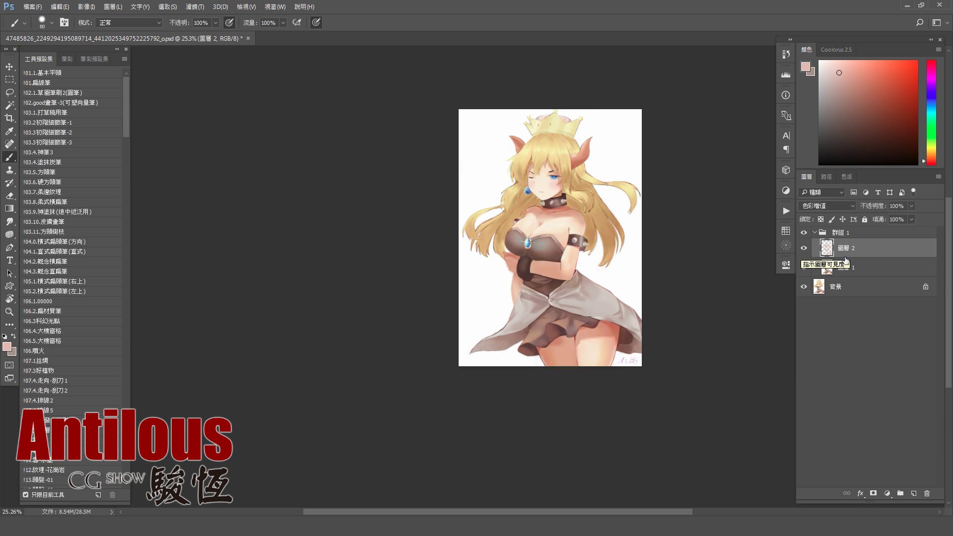
ctrl+click(828, 248)
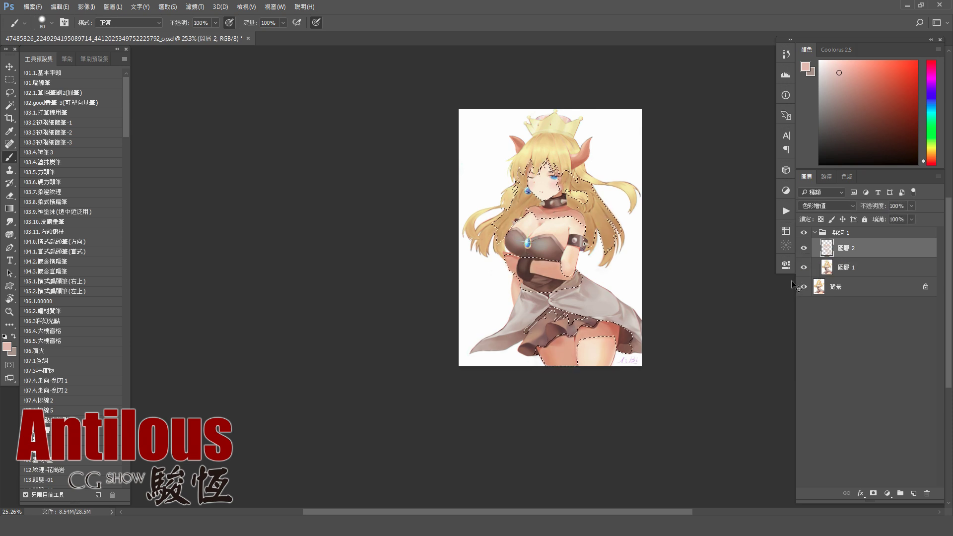
key(ctrl+shift+n)
click(546, 294)
click(546, 335)
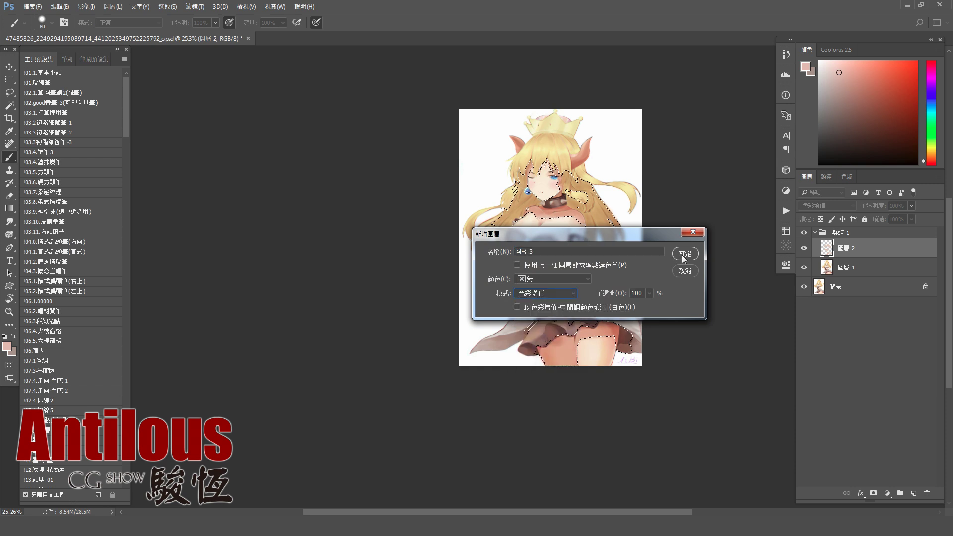
click(685, 254)
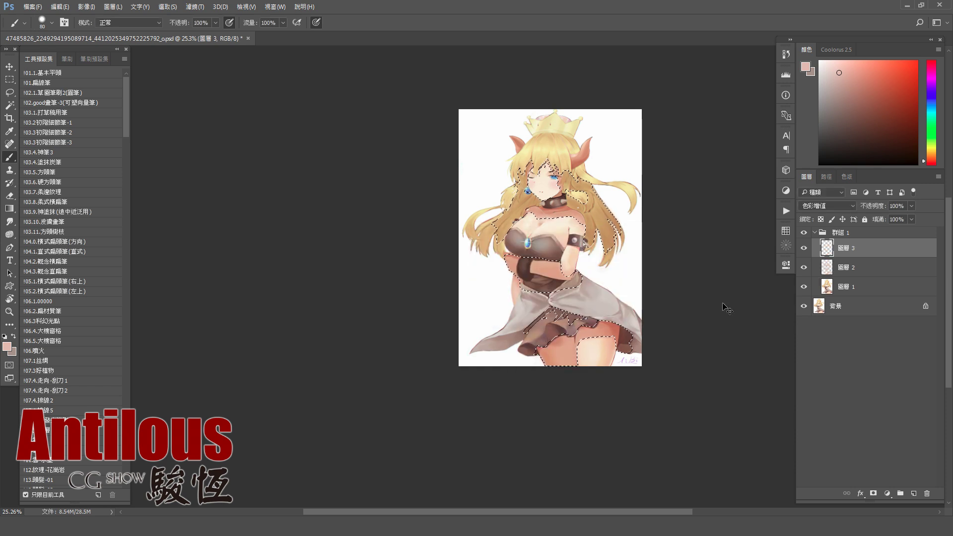
key(ctrl+h)
Pick a slightly darker shading colour and shade around the collar on 圖層 3
scroll(623, 279, up, 2)
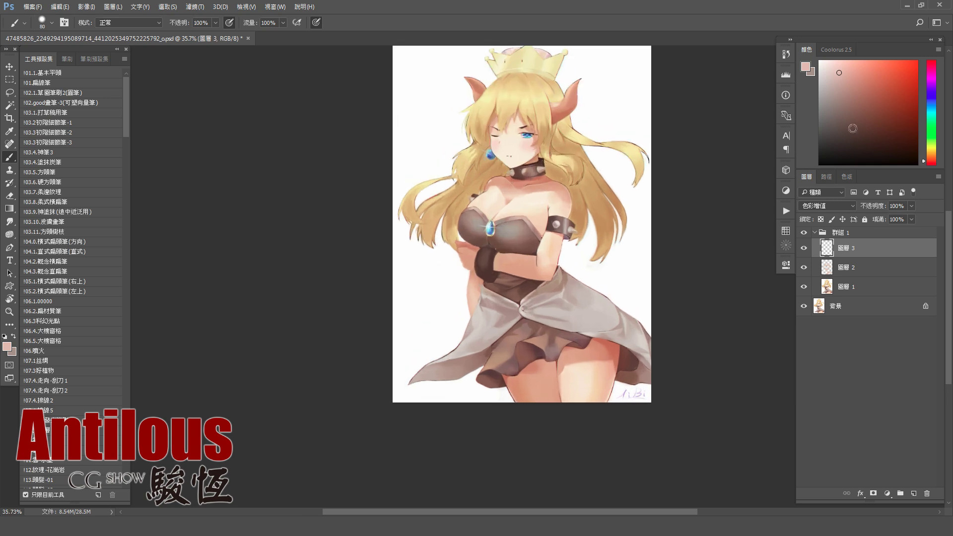
click(836, 95)
drag(836, 95, 839, 103)
scroll(541, 160, up, 1)
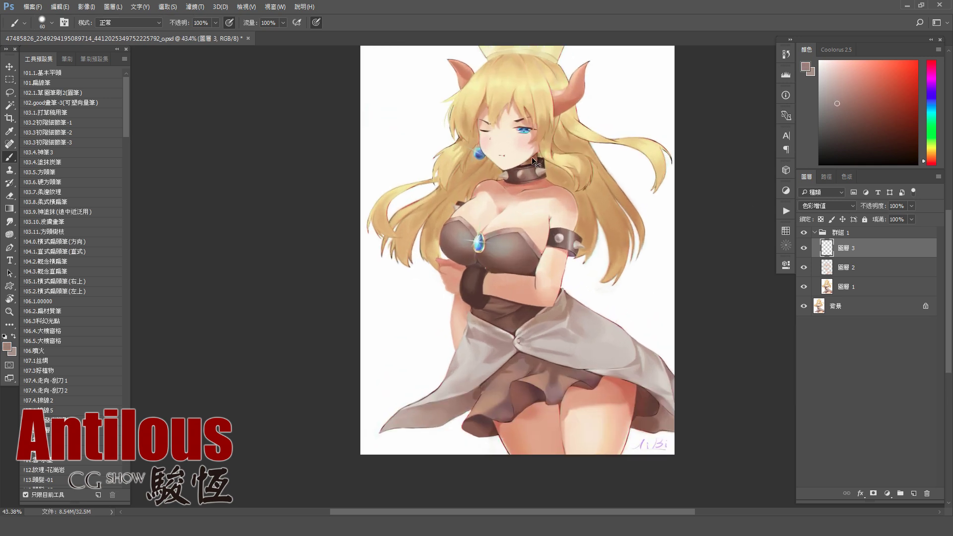
key(bracketright)
drag(530, 158, 532, 166)
Resize the brush and paint shading along the skirt edge
key(bracketright)
key(bracketright)
key(bracketright)
key(bracketright)
key(bracketleft)
key(bracketleft)
key(bracketleft)
key(bracketright)
key(bracketright)
key(bracketright)
key(bracketleft)
key(bracketleft)
drag(564, 369, 599, 378)
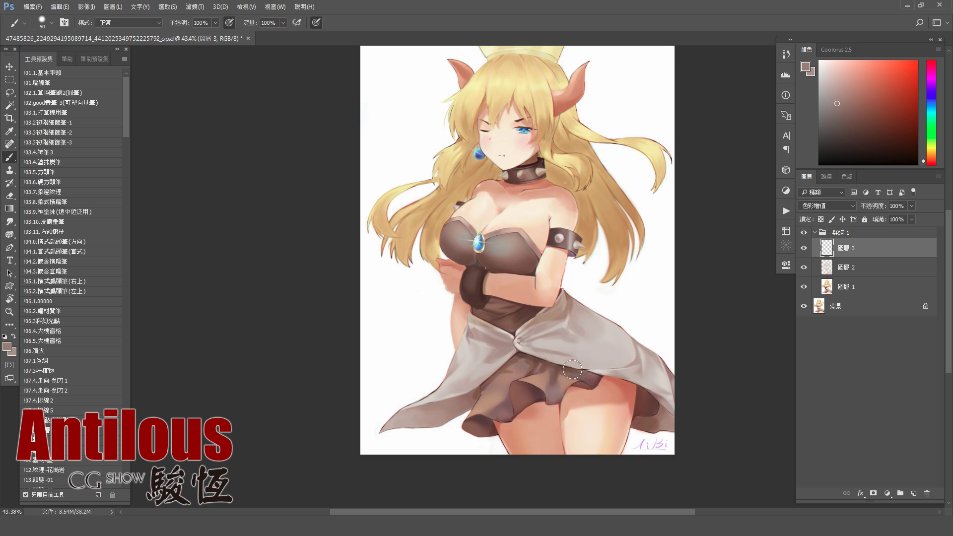
Smooth the forearm skin just above the skirt with soft strokes
key(bracketright)
key(bracketright)
key(bracketleft)
key(bracketleft)
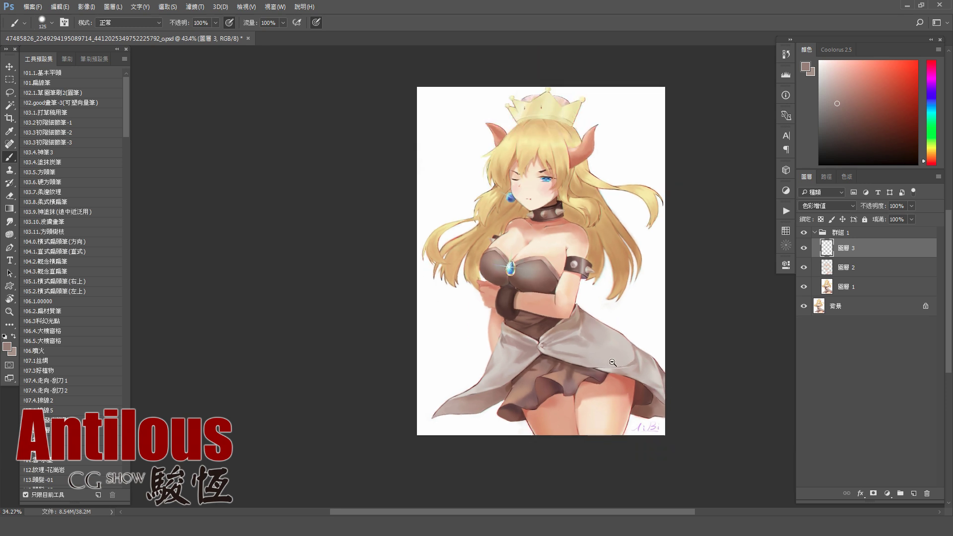
key(bracketright)
key(bracketright)
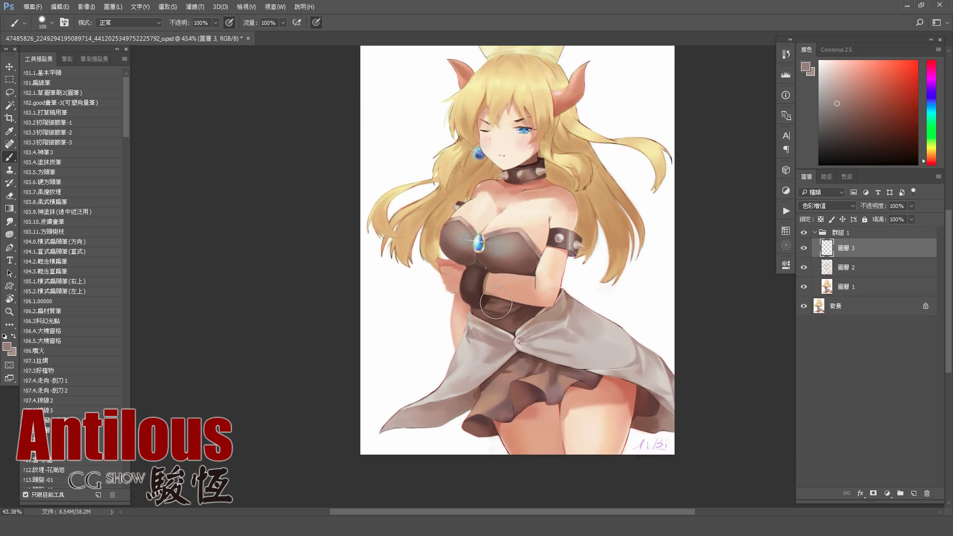
key(bracketleft)
key(bracketleft)
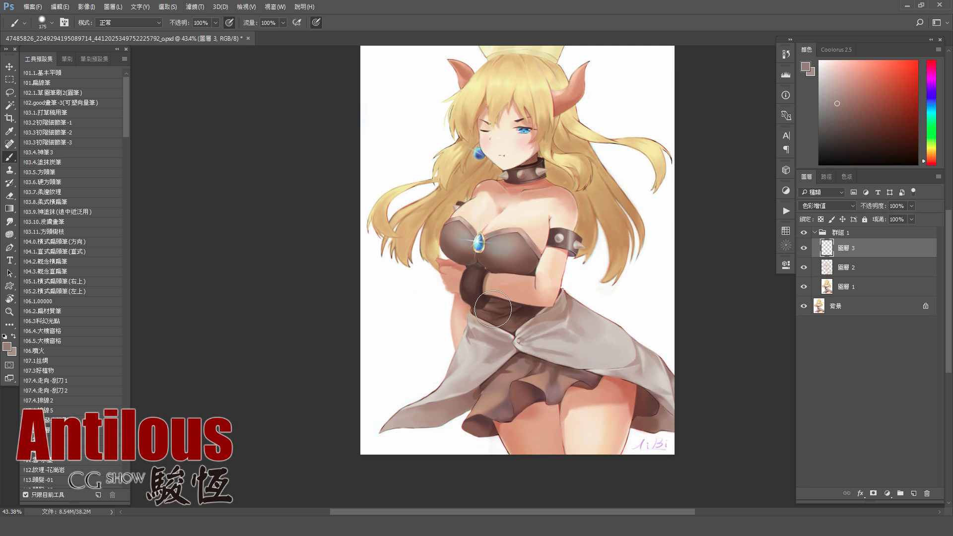
key(bracketright)
key(bracketright)
drag(564, 301, 546, 311)
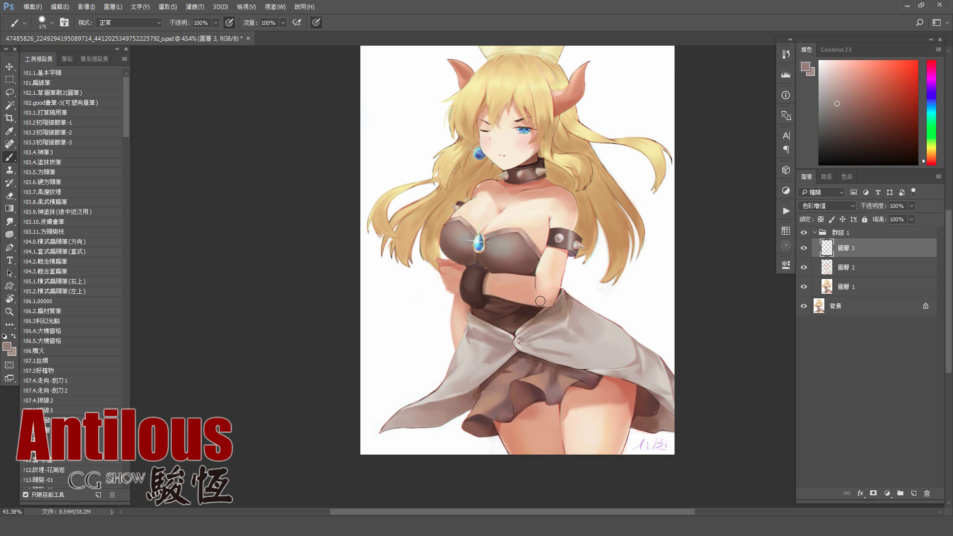
Zoom out and toggle 圖層 3 off and on to compare the arm
key(bracketleft)
scroll(642, 286, down, 2)
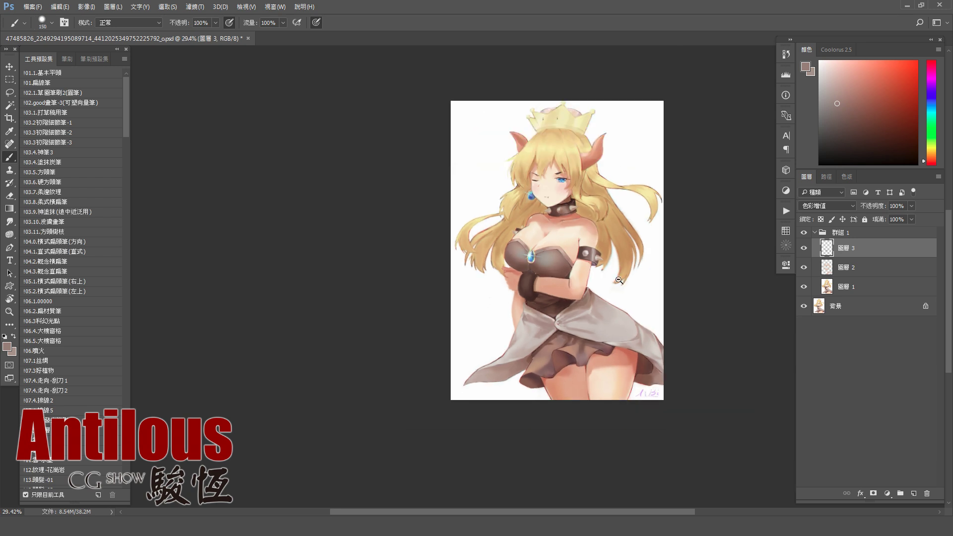
click(805, 248)
click(804, 248)
click(805, 248)
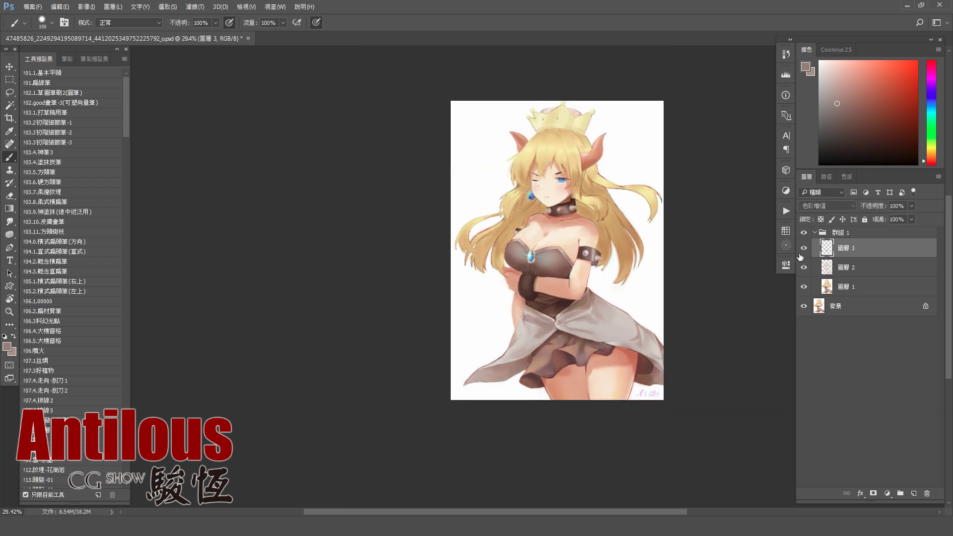
Select the three painting layers in 群組 1 and merge them into 圖層 3
key(e)
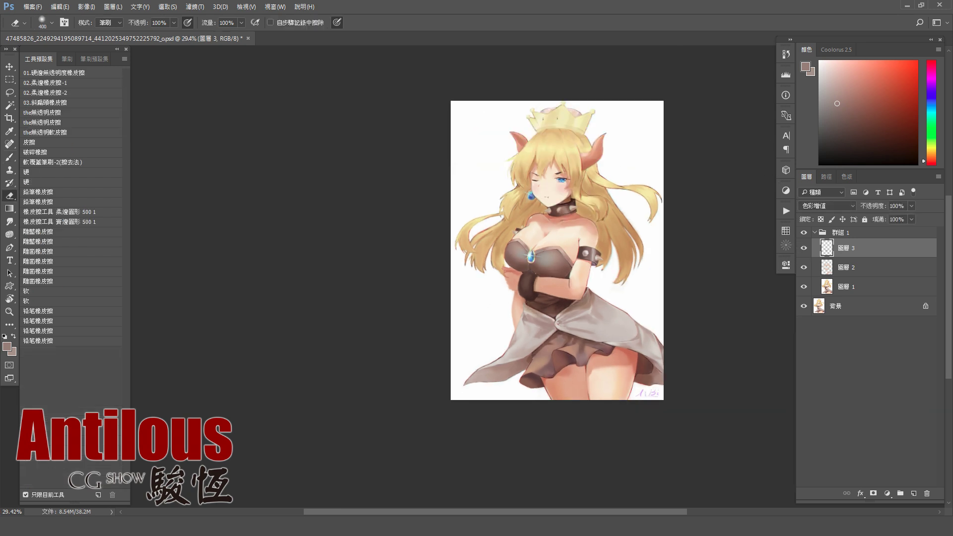
key(bracketright)
key(bracketright)
key(bracketright)
key(bracketright)
scroll(655, 308, down, 2)
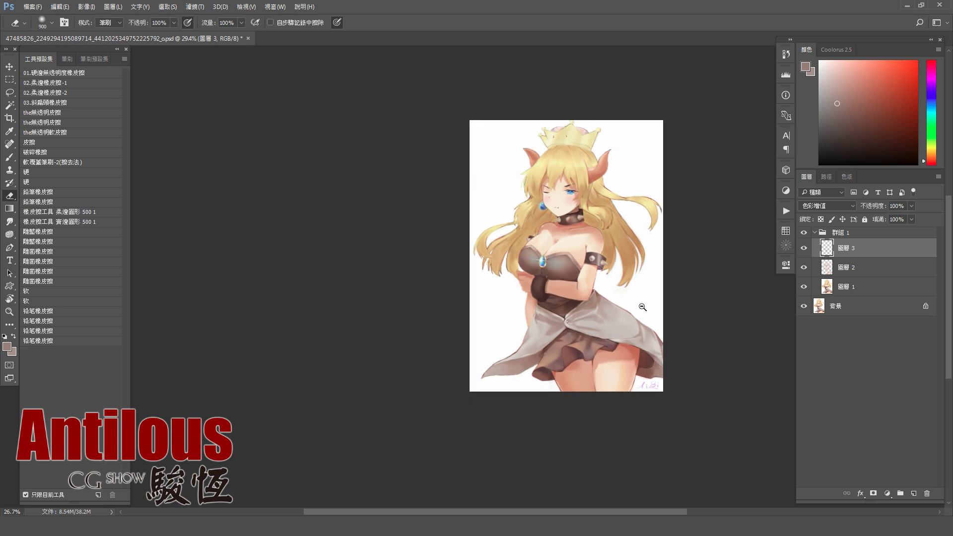
shift+click(864, 282)
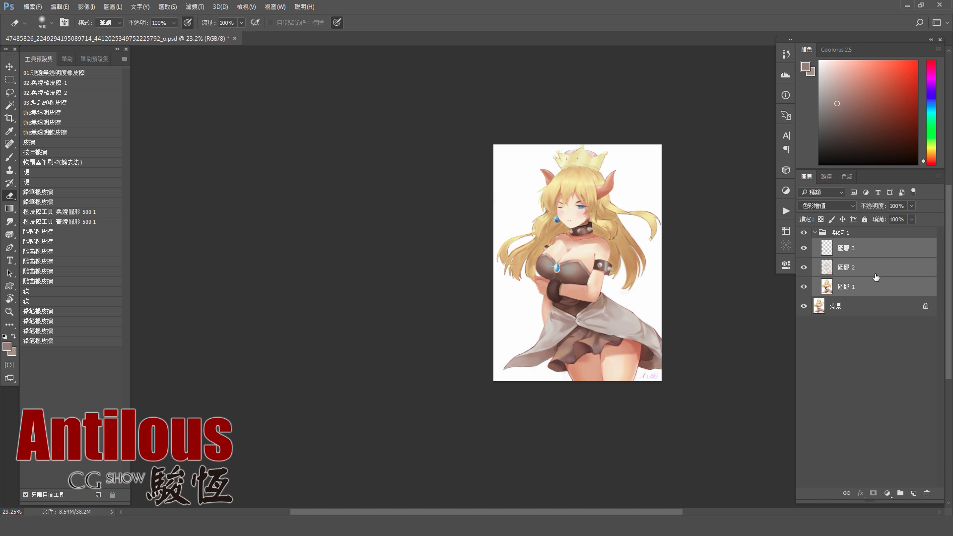
click(840, 233)
scroll(633, 286, up, 2)
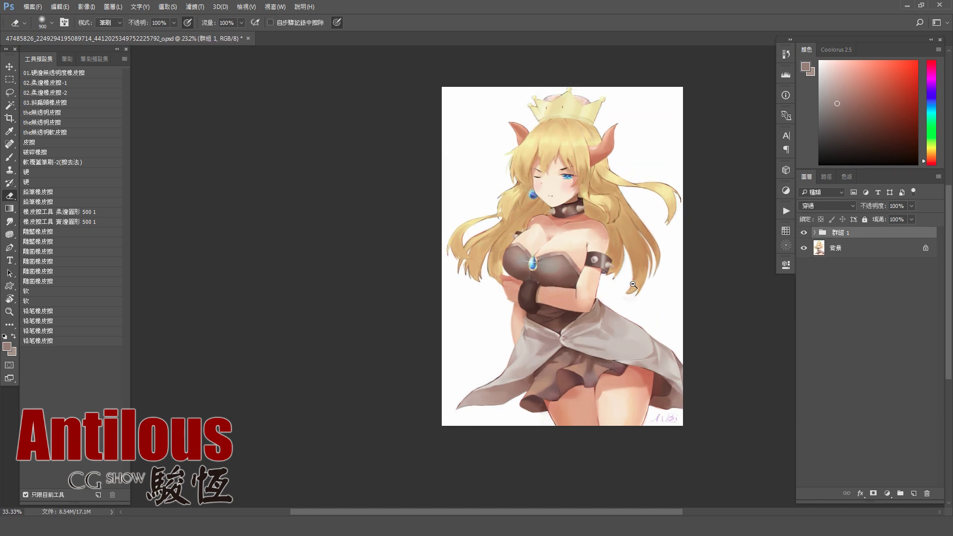
scroll(633, 285, up, 1)
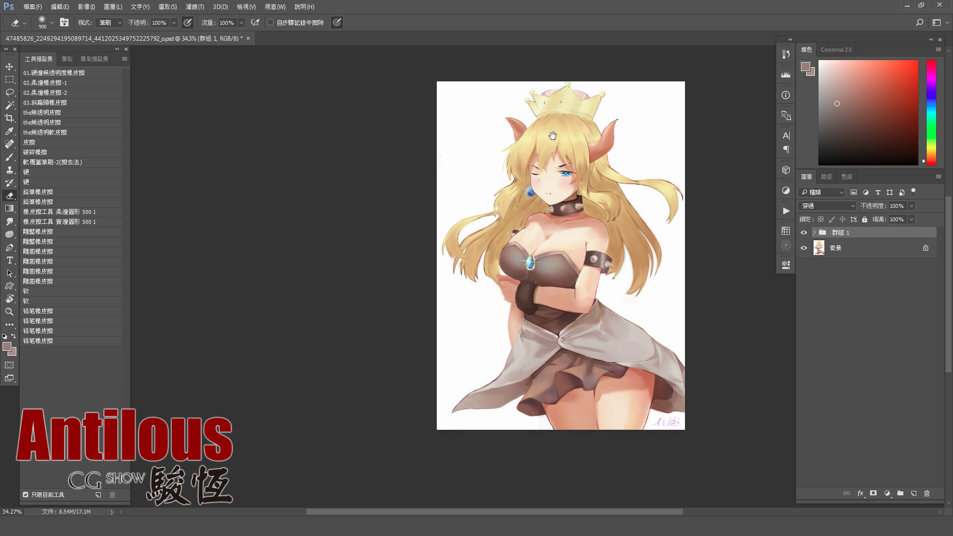
Toggle 群組 1's visibility to compare, then expand it and select 圖層 3
click(804, 234)
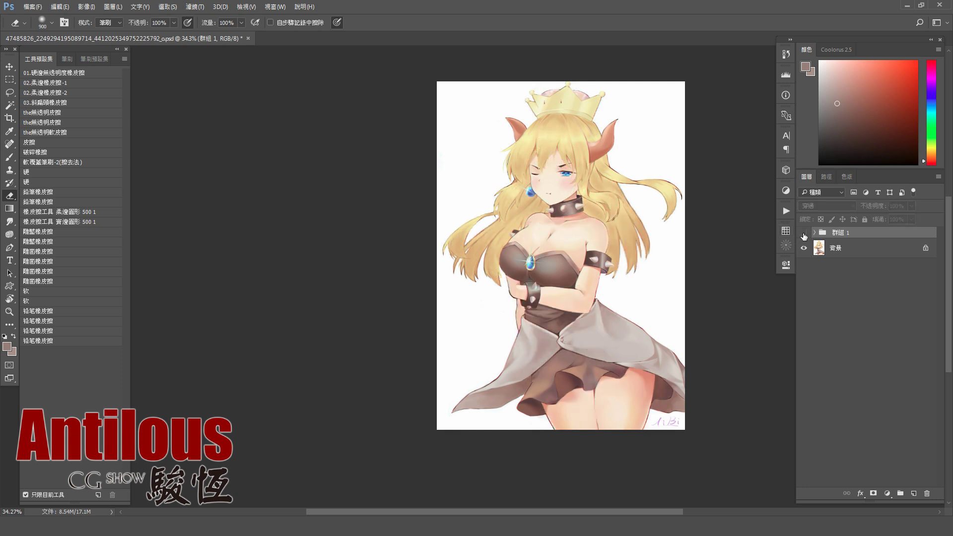
click(804, 234)
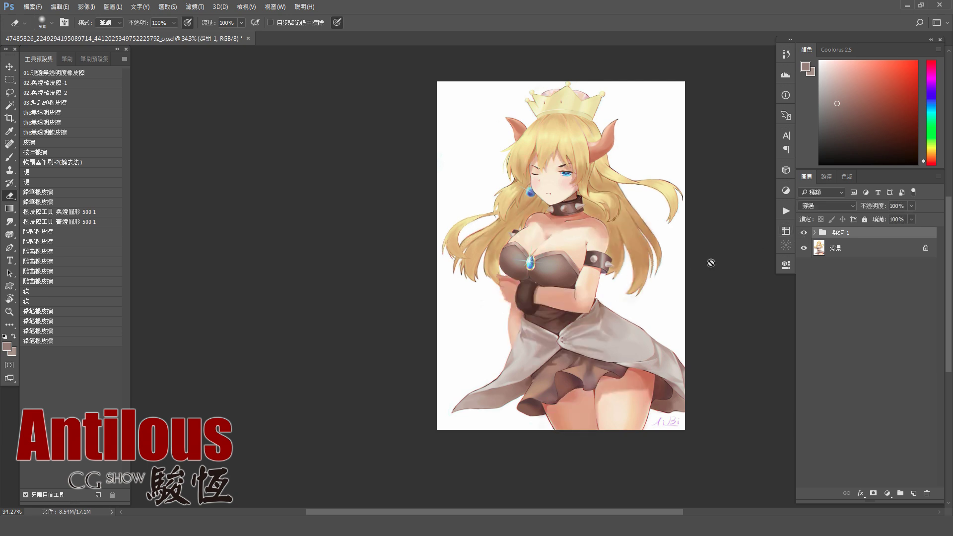
scroll(700, 273, down, 1)
click(804, 234)
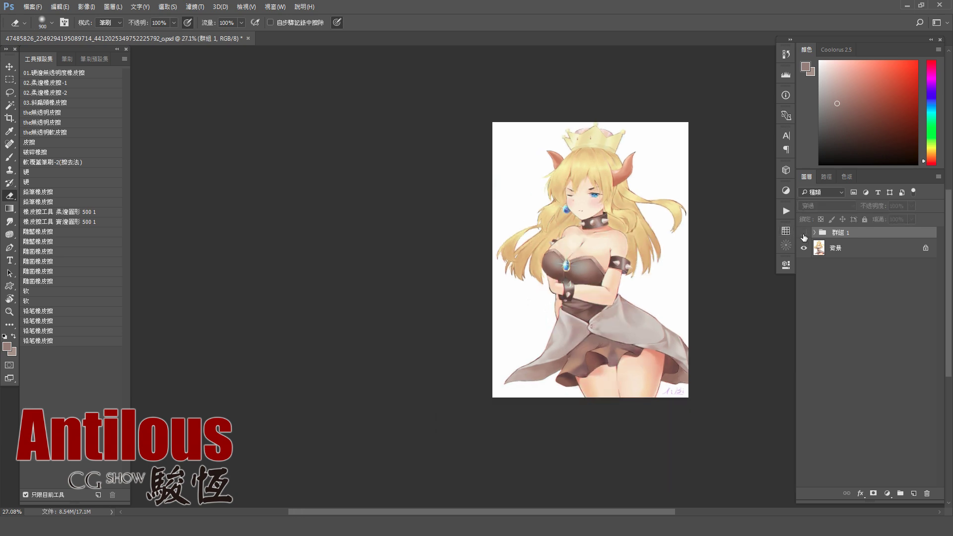
click(805, 233)
click(805, 237)
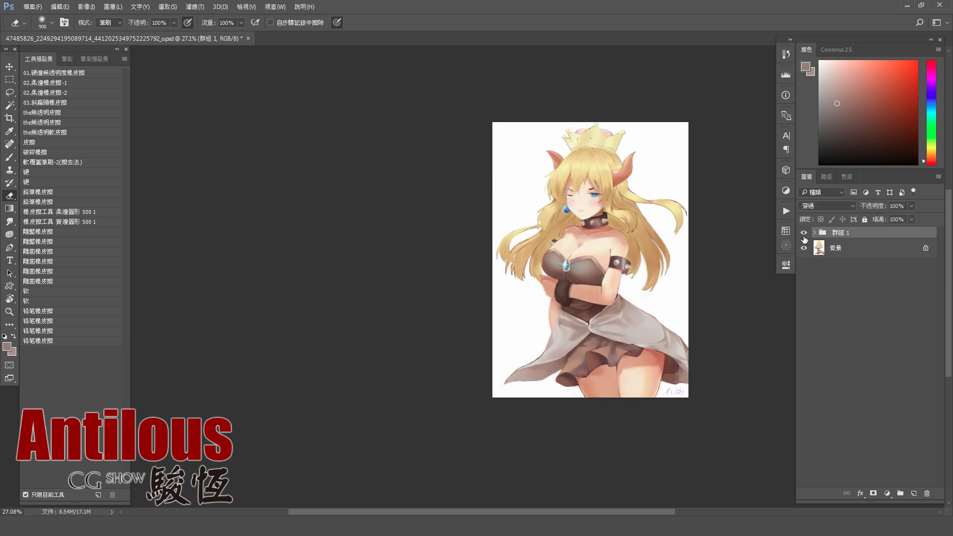
click(805, 238)
drag(690, 298, 716, 291)
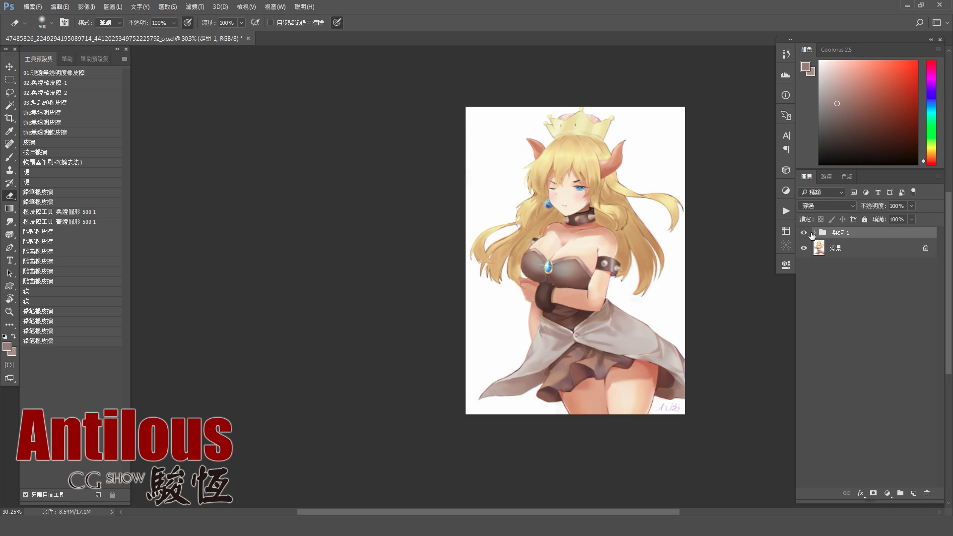
click(815, 233)
click(844, 249)
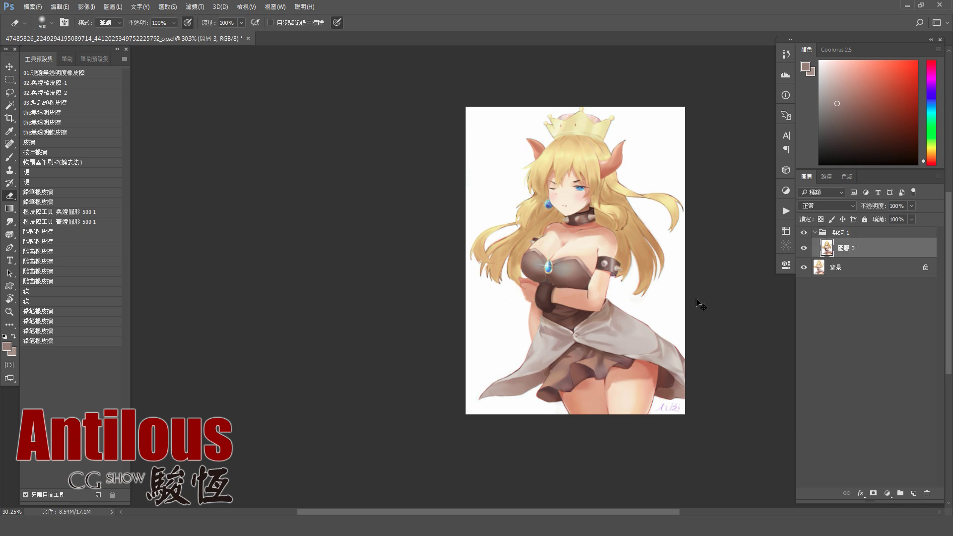
Add a new Overlay-mode layer, 圖層 4, above 圖層 3
key(ctrl+shift+n)
click(566, 294)
click(522, 407)
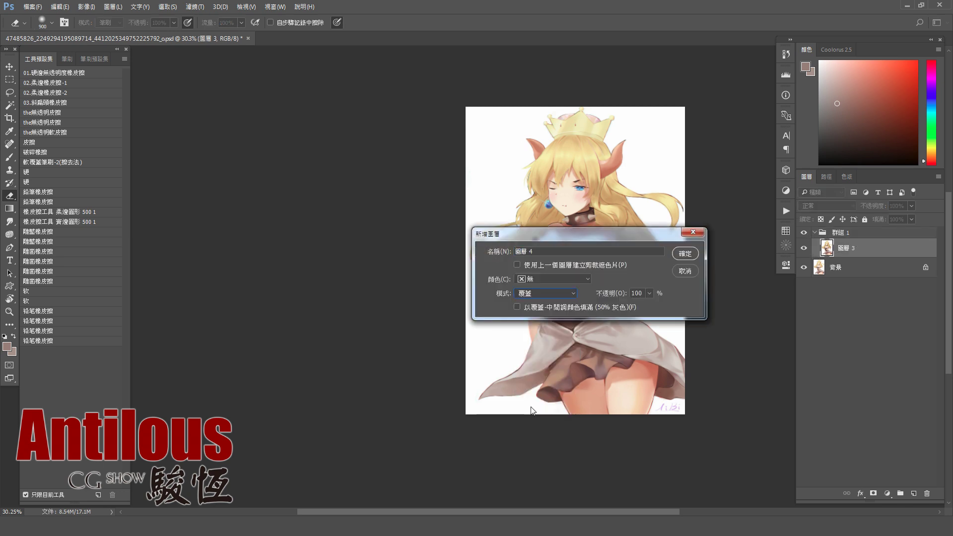
click(685, 254)
Pick a darker reddish colour and brush a warm glow over the neck and collar
click(842, 80)
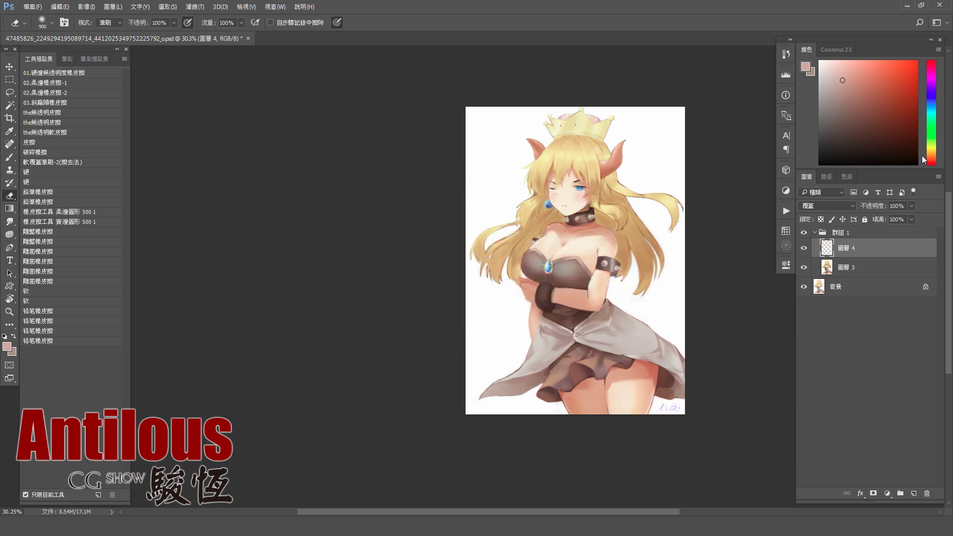
click(853, 78)
key(b)
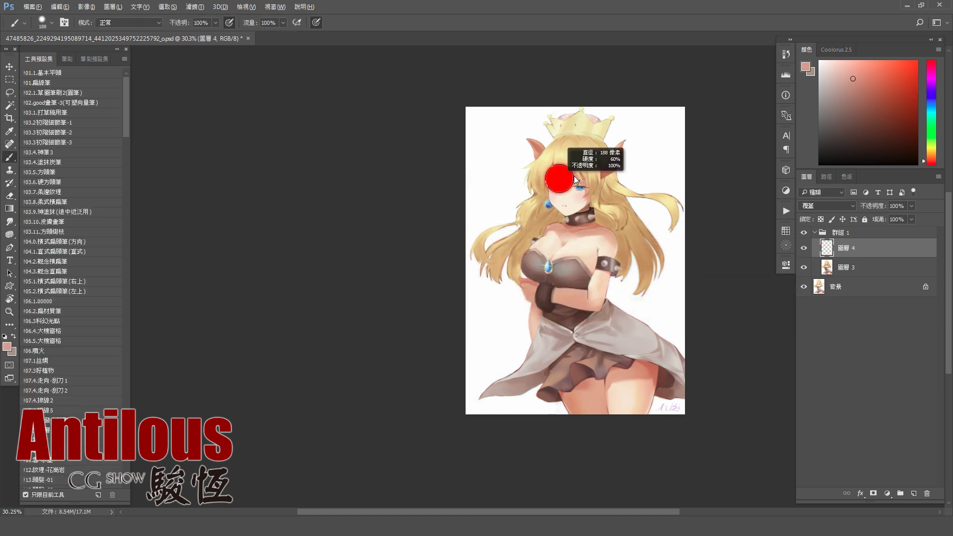
click(870, 87)
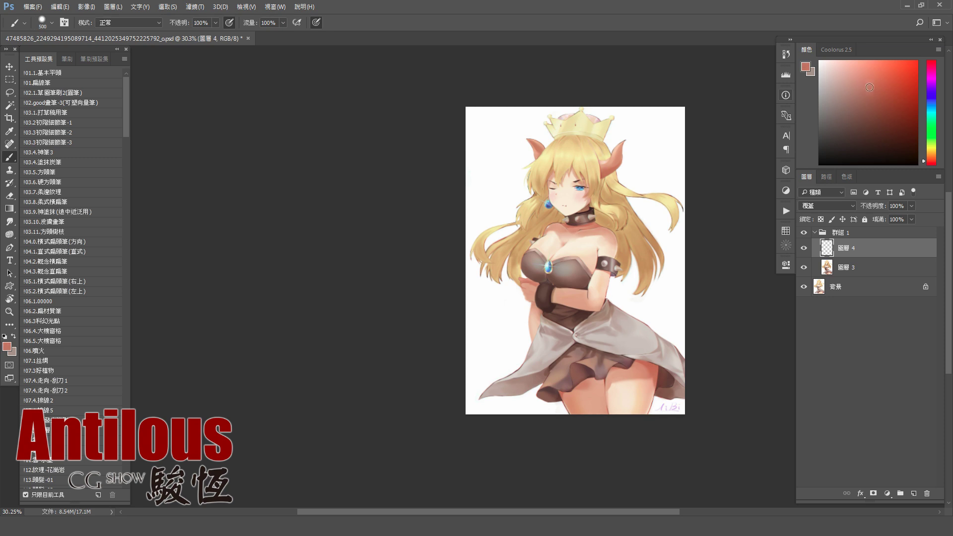
key(bracketleft)
key(bracketright)
drag(566, 223, 596, 229)
key(bracketright)
key(bracketright)
key(bracketright)
key(bracketleft)
key(bracketleft)
key(bracketleft)
key(bracketright)
key(bracketright)
key(bracketright)
key(bracketright)
key(Delete)
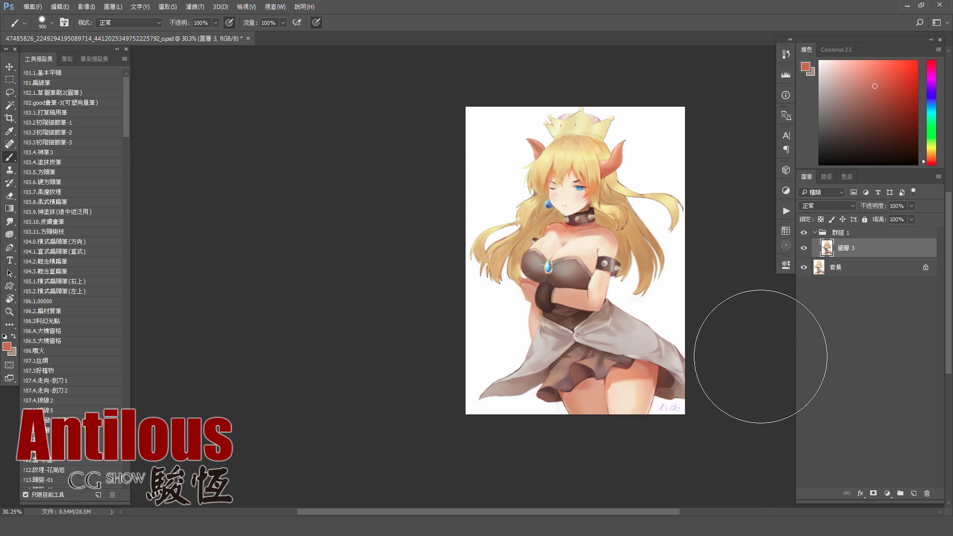
click(839, 232)
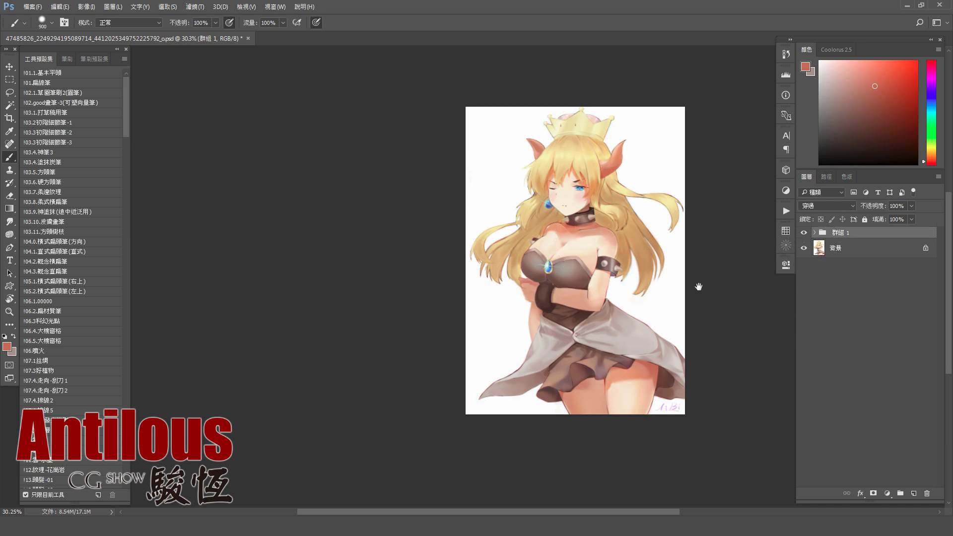
mouse_move(699, 287)
mouse_down()
mouse_move(601, 313)
mouse_move(636, 304)
mouse_up()
click(805, 234)
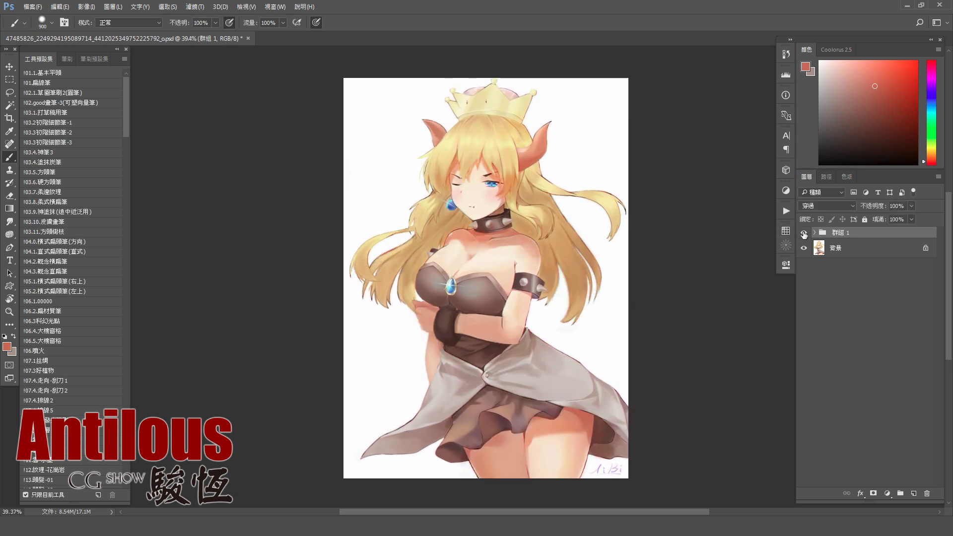
click(804, 234)
click(804, 236)
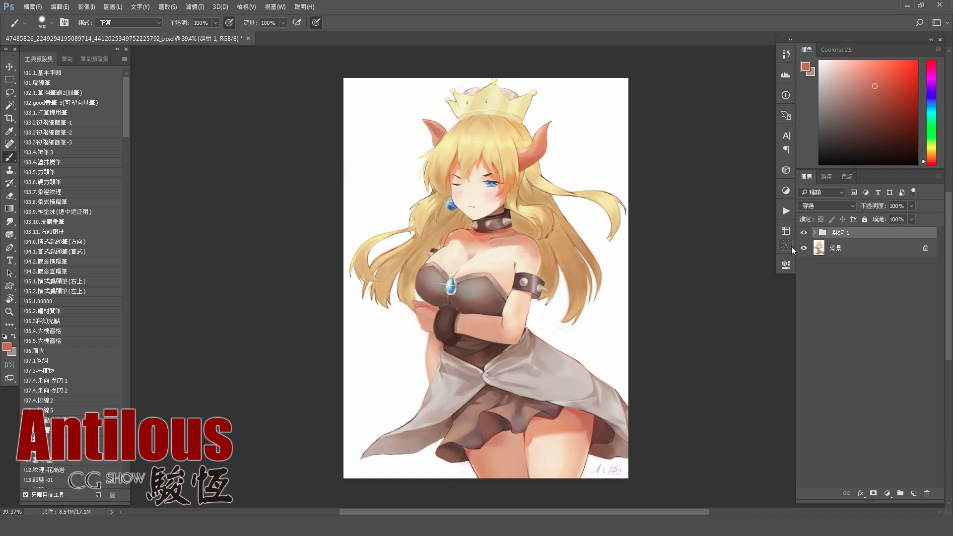